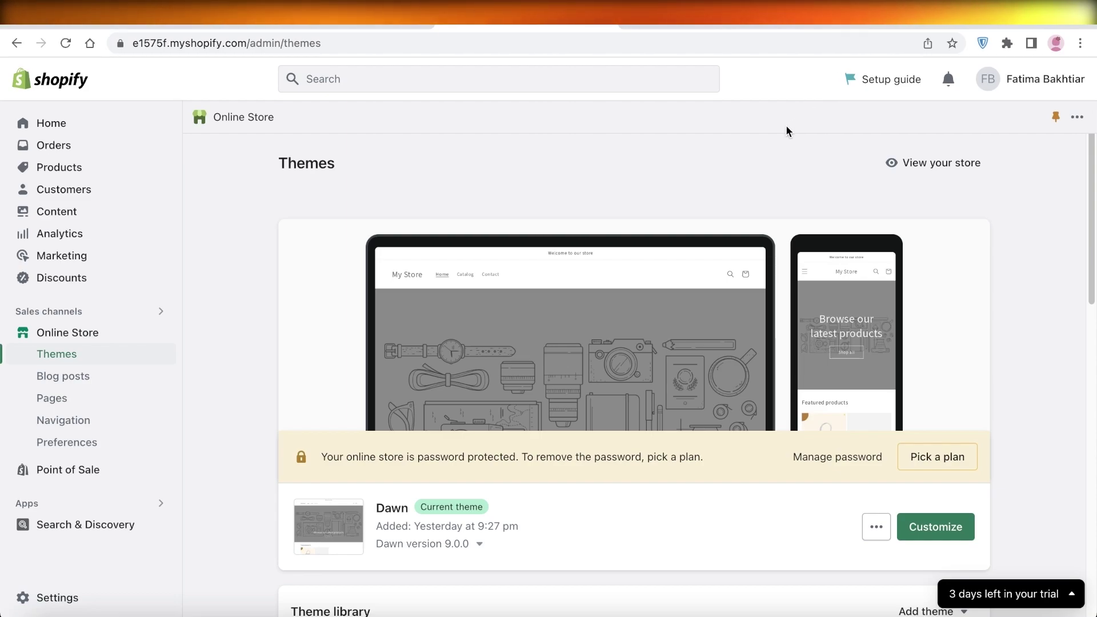
- Switch to the Bleame reference store and examine its home page layout, from the banner through the customer reviews to the guarantees
click(708, 16)
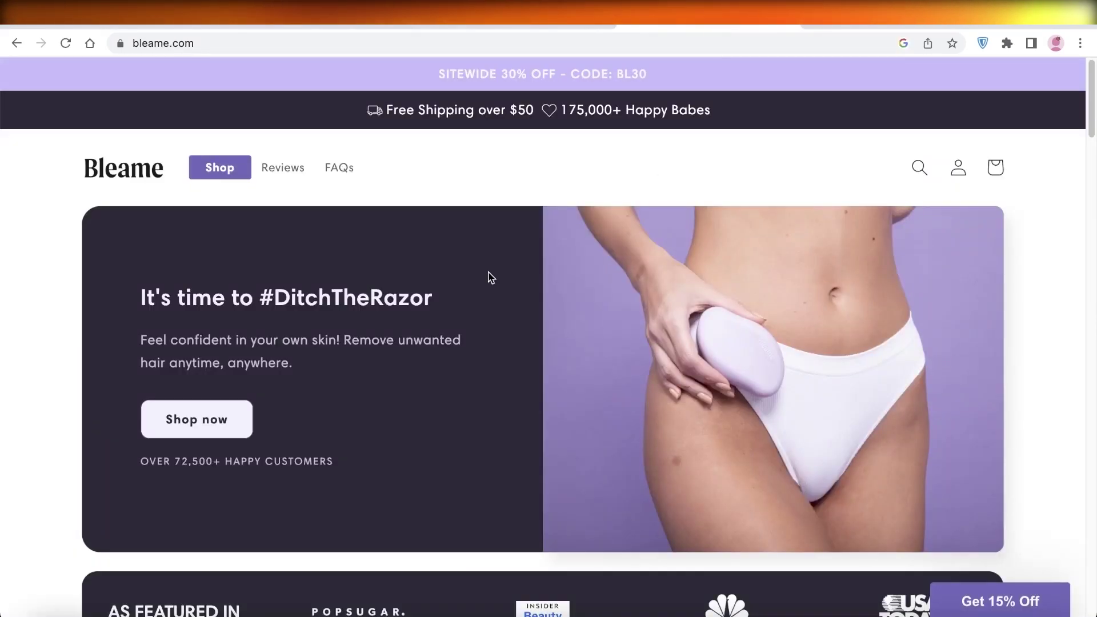
scroll(552, 152, down, 5)
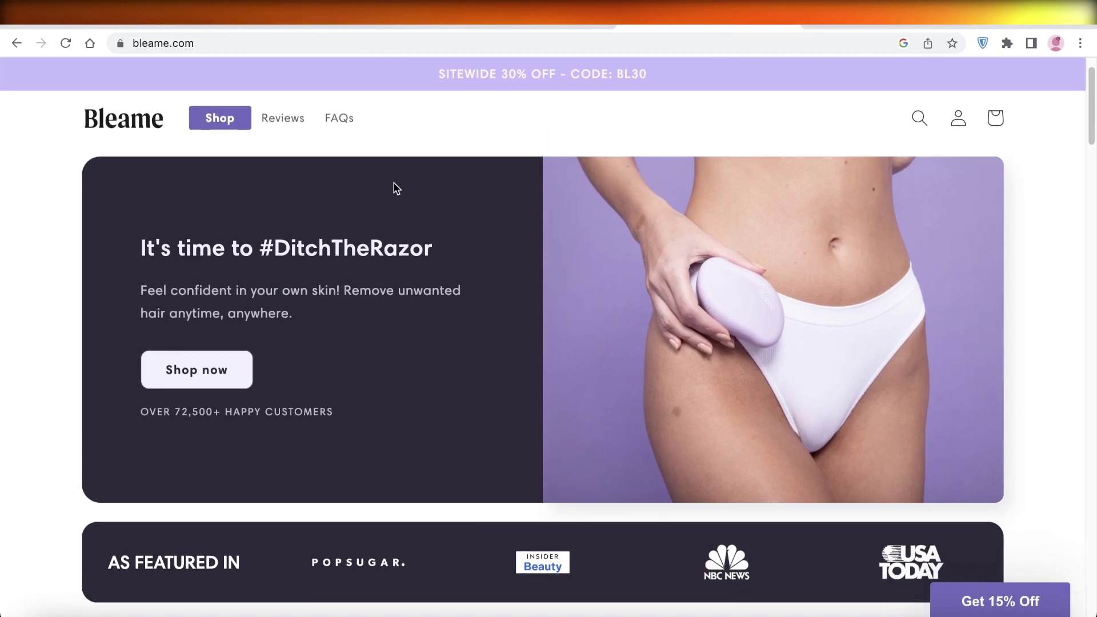
scroll(388, 218, down, 8)
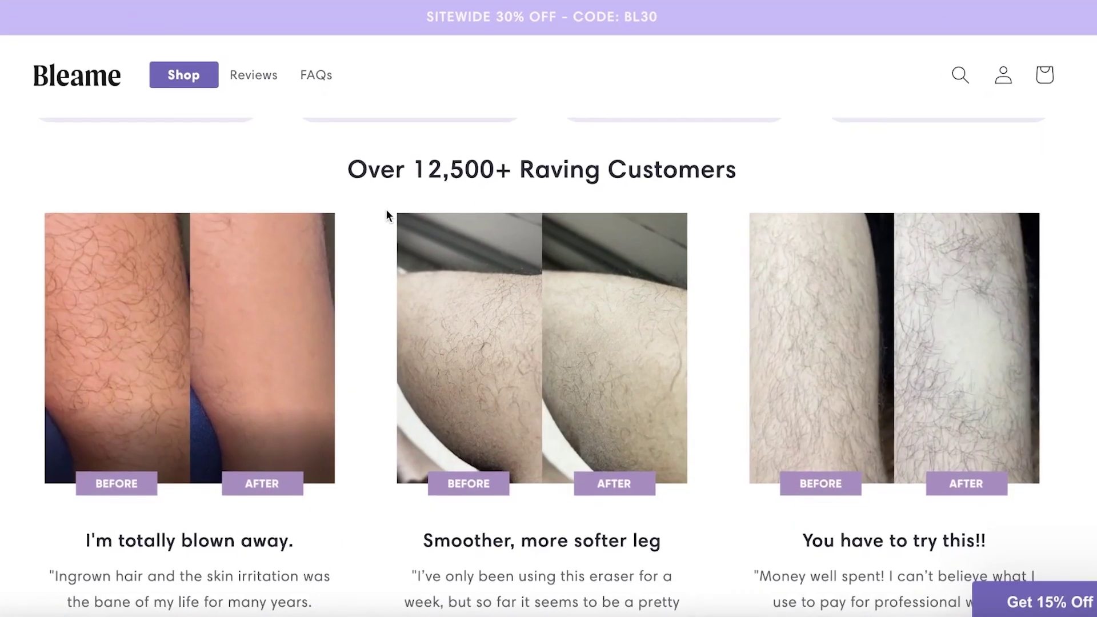
scroll(387, 215, down, 16)
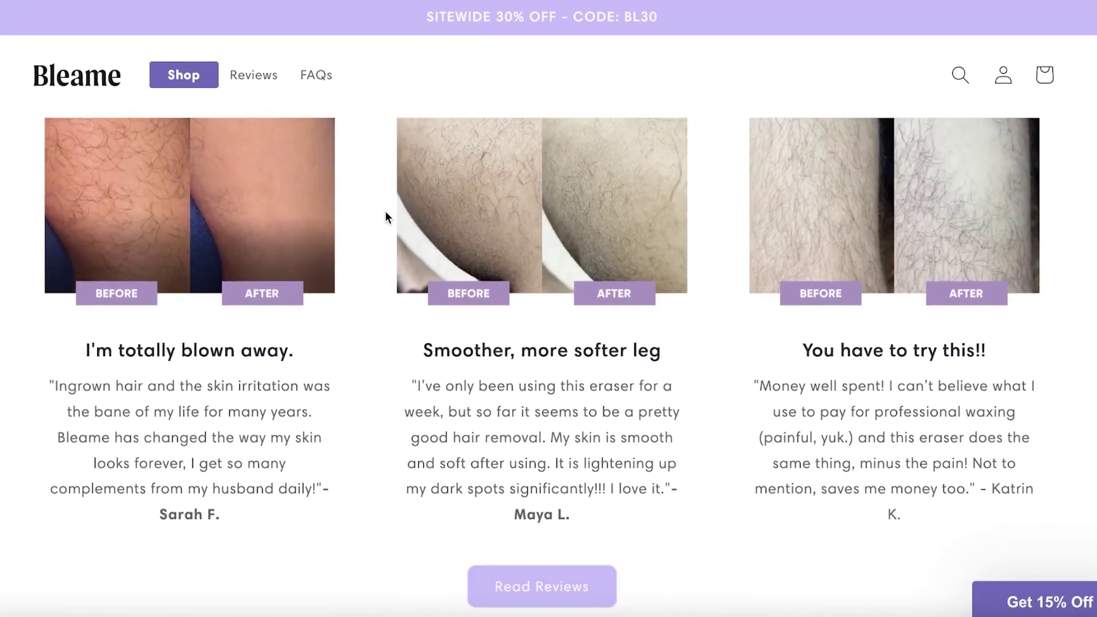
scroll(384, 220, down, 8)
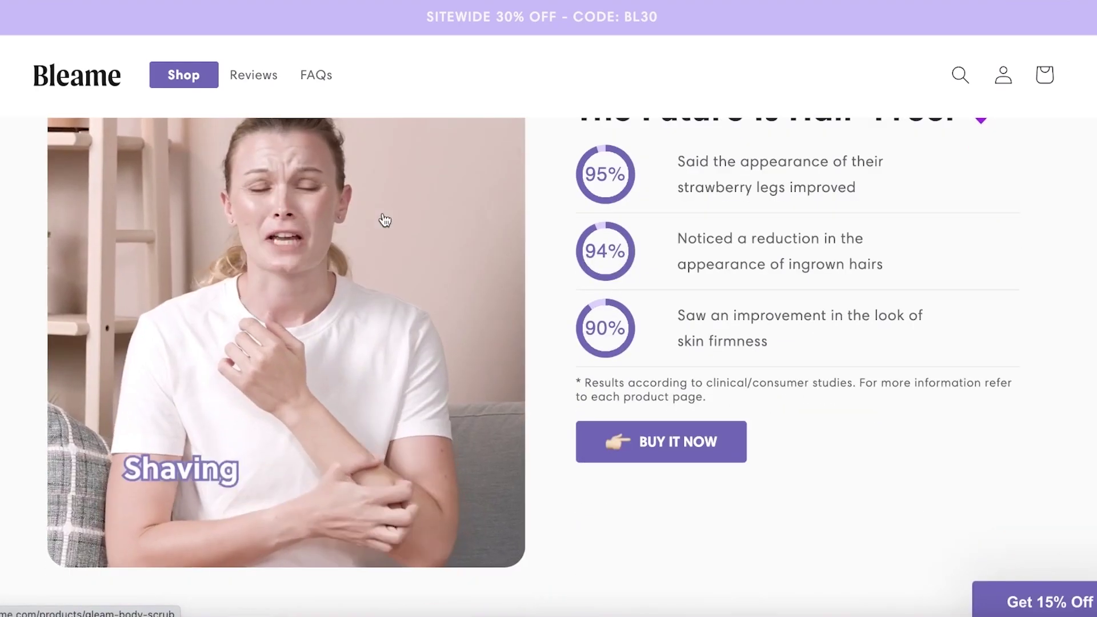
scroll(727, 229, down, 15)
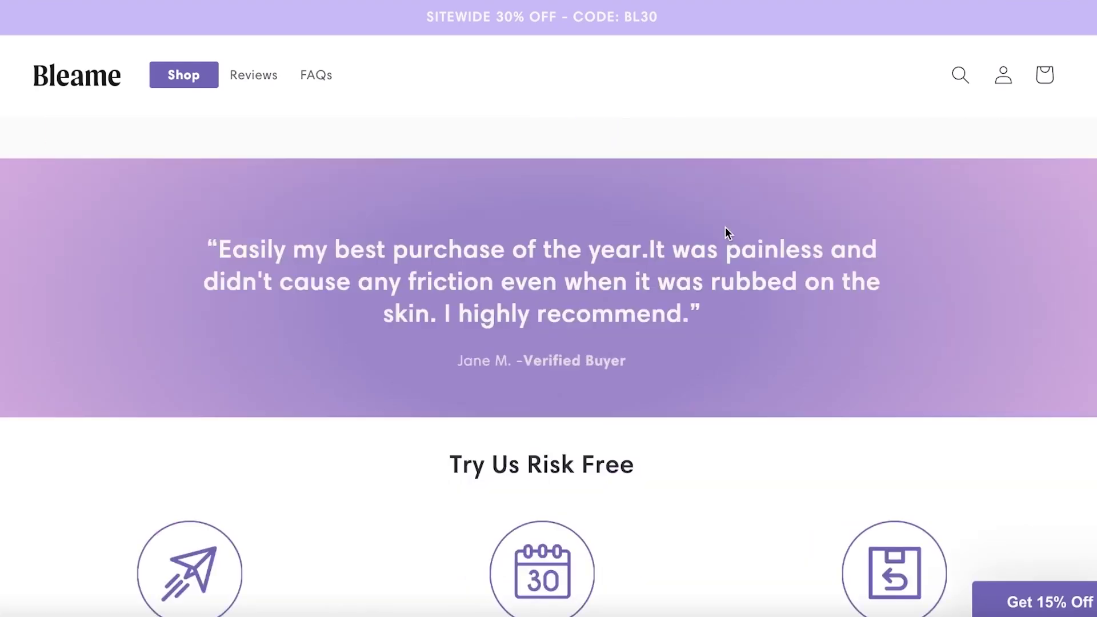
scroll(728, 229, up, 20)
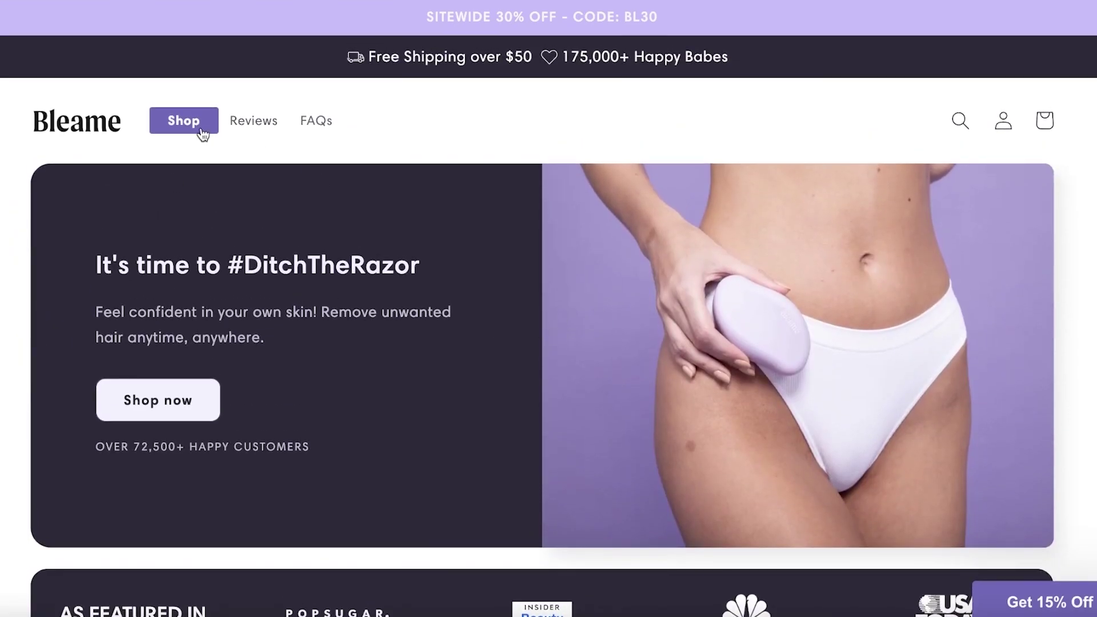
- Open Bleame's shop page and look through its product listing
click(204, 131)
scroll(354, 343, down, 4)
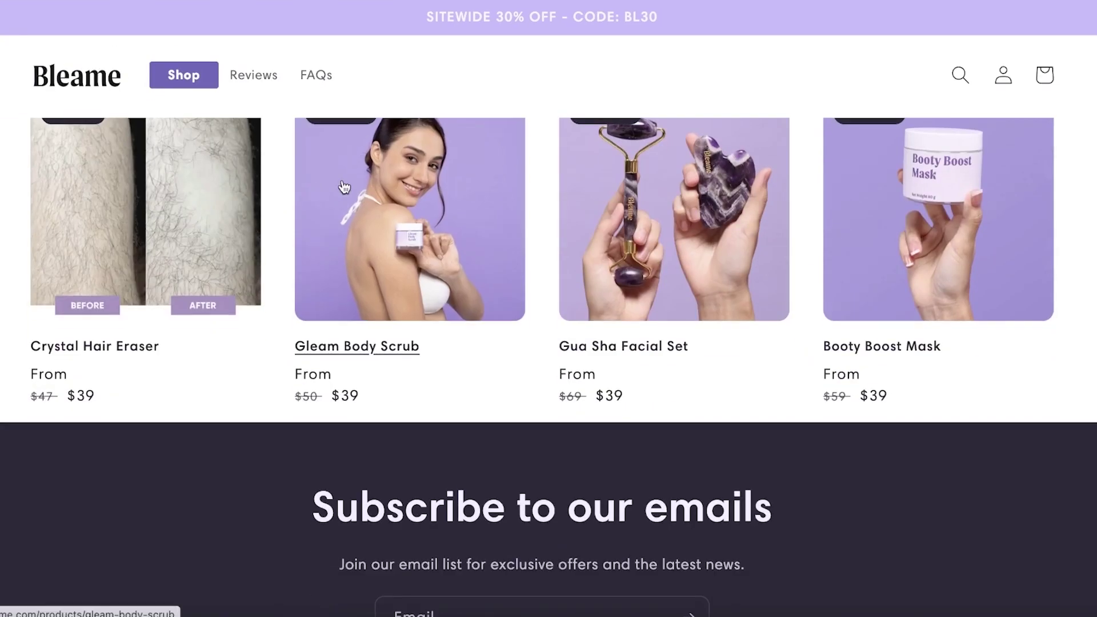
scroll(354, 343, up, 3)
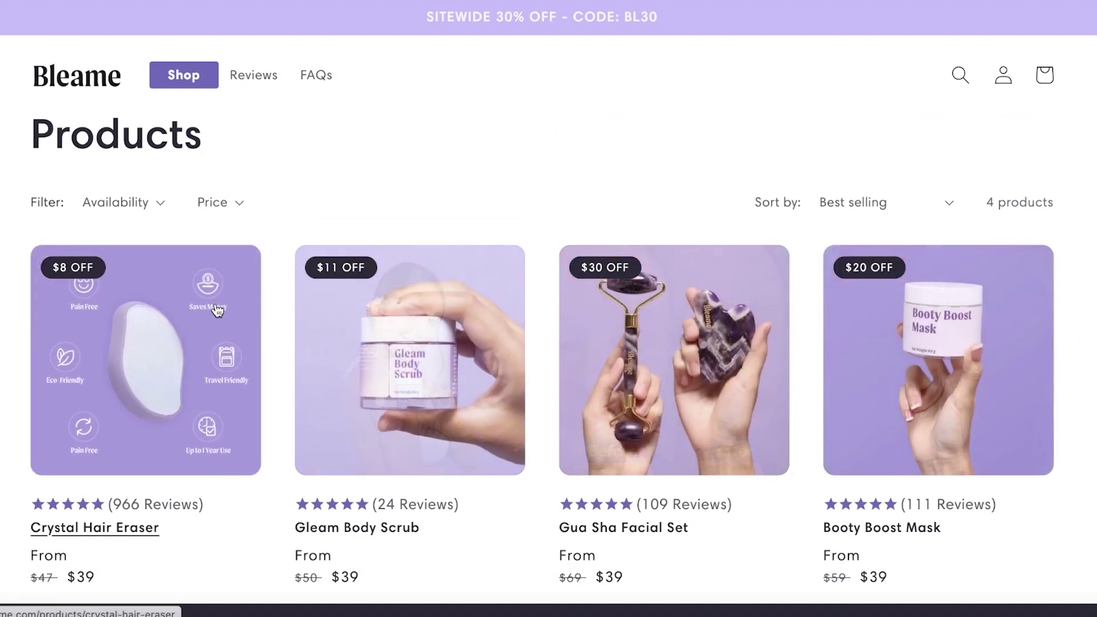
- Return to Bleame's home page and examine its before-and-after section and main banner again
click(112, 80)
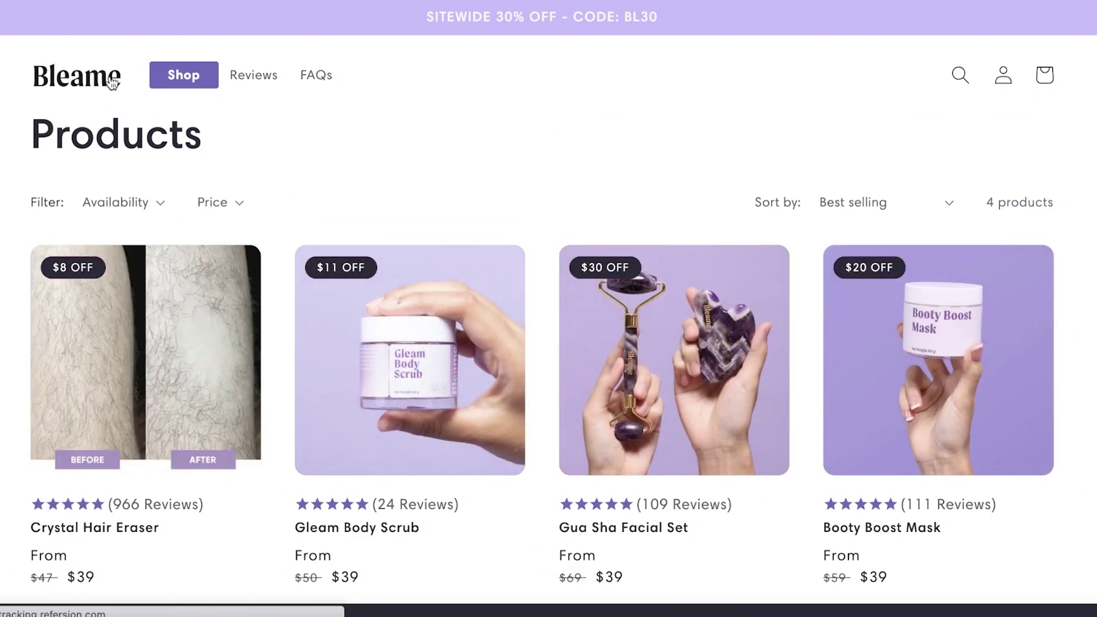
scroll(249, 80, down, 8)
scroll(290, 188, down, 8)
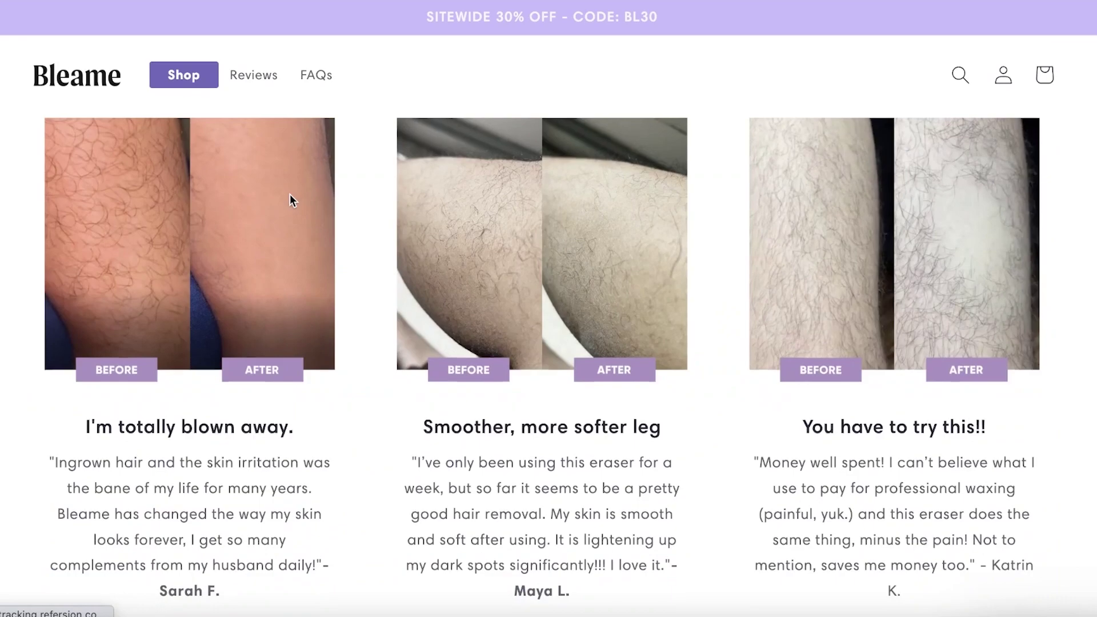
scroll(290, 194, up, 15)
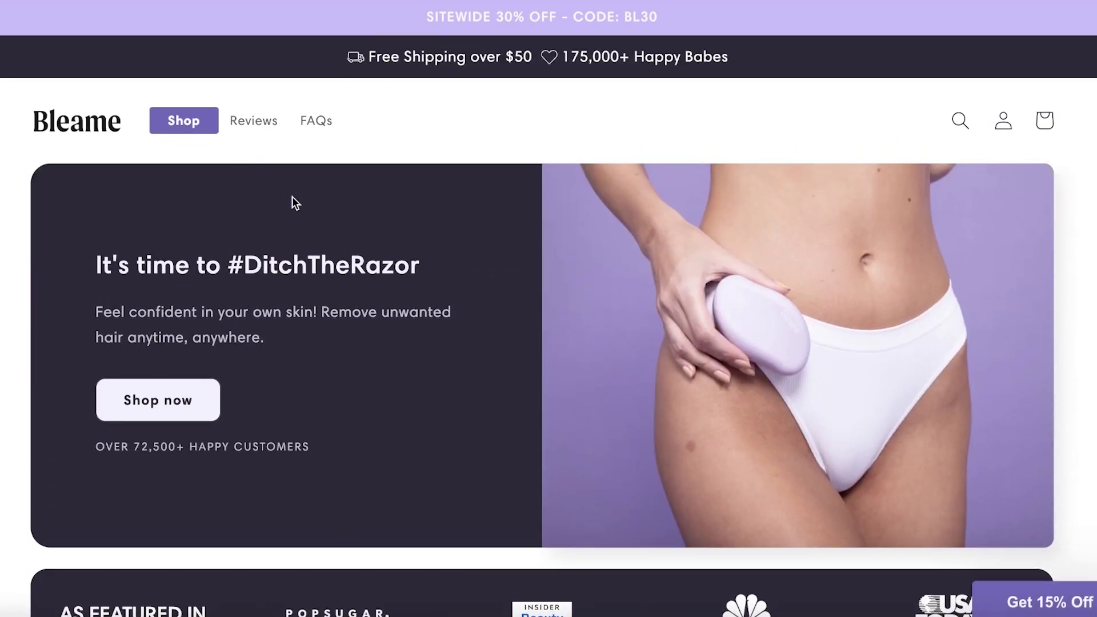
scroll(292, 197, down, 1)
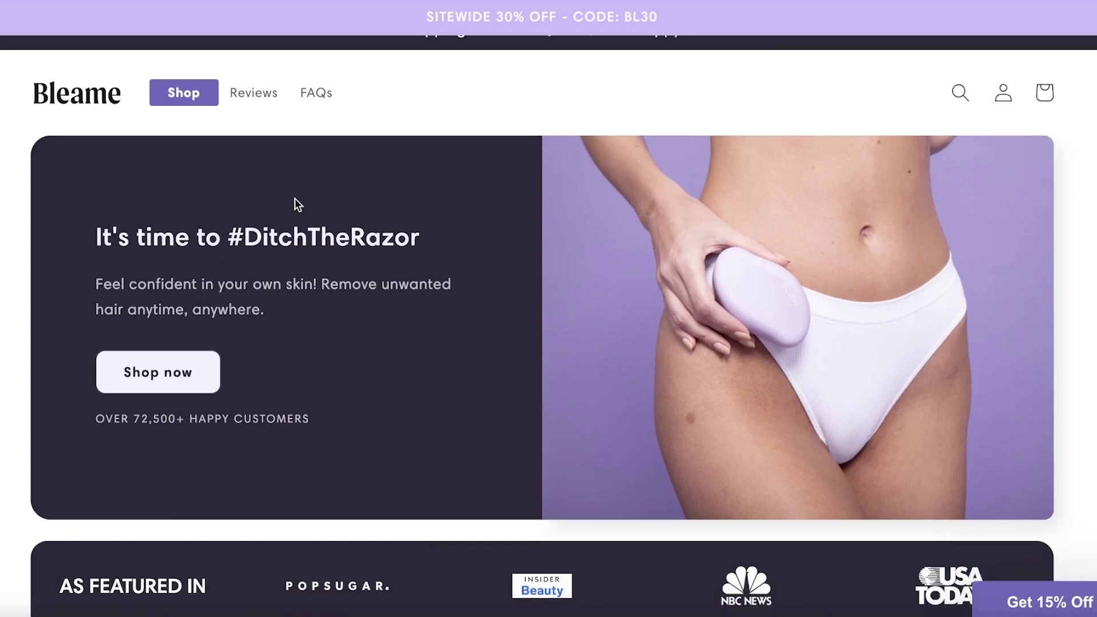
scroll(295, 198, down, 1)
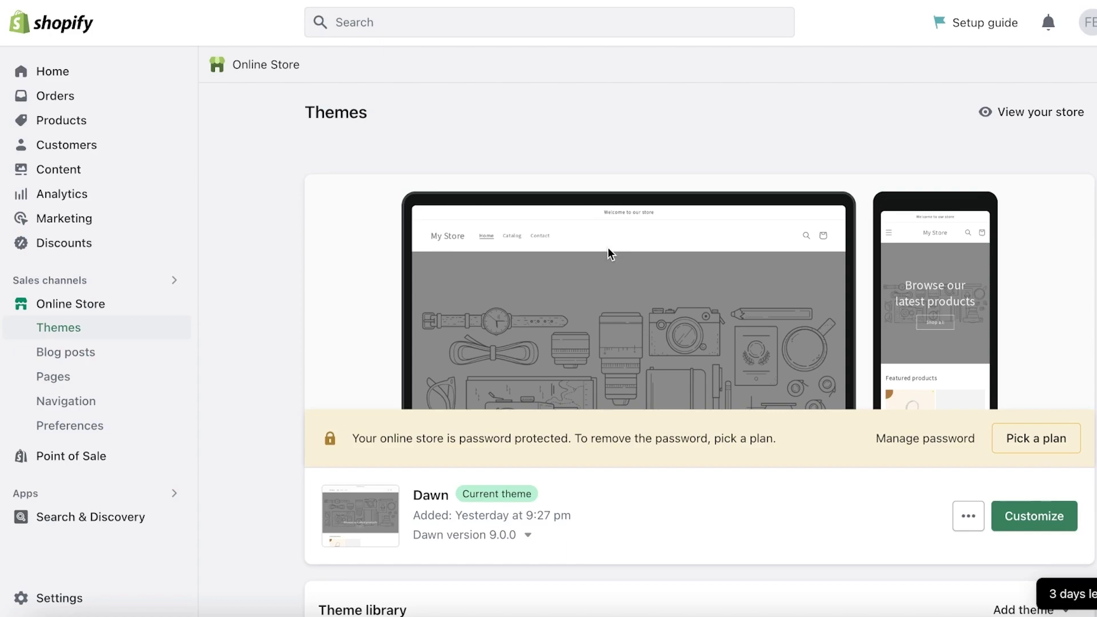
- Switch to the Shopify admin and review the current theme and the theme library on the Themes page
scroll(605, 250, down, 2)
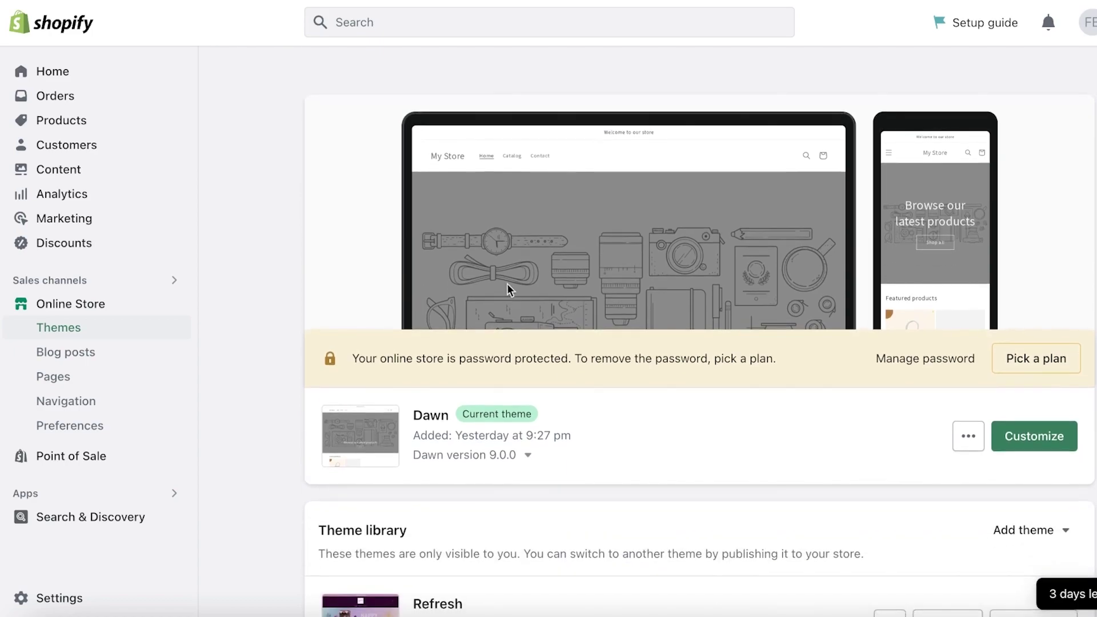
click(65, 329)
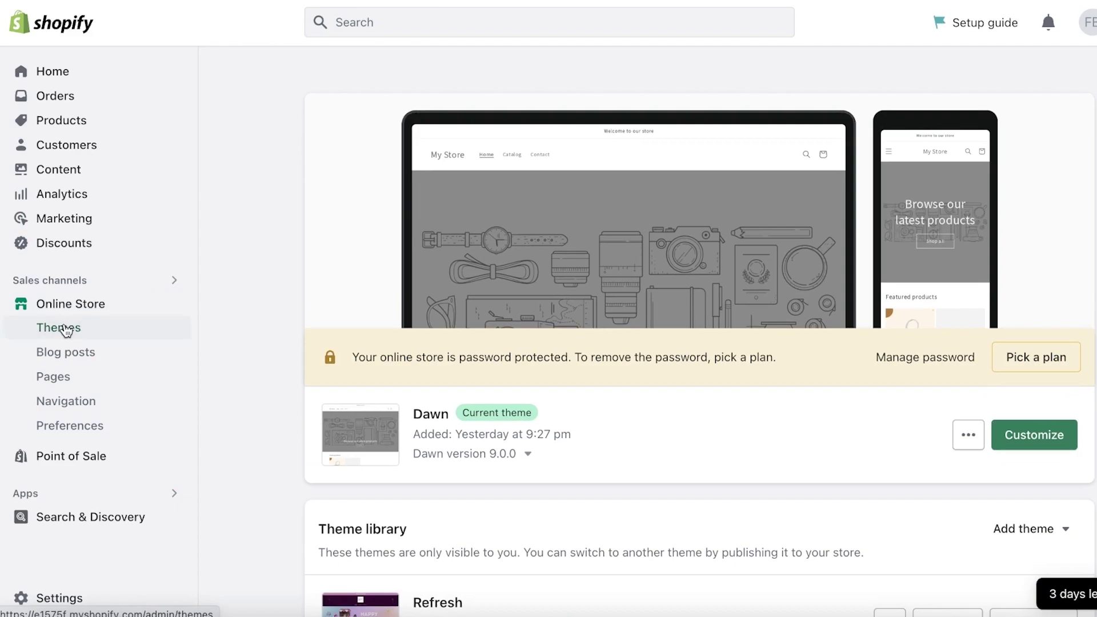
scroll(558, 448, down, 4)
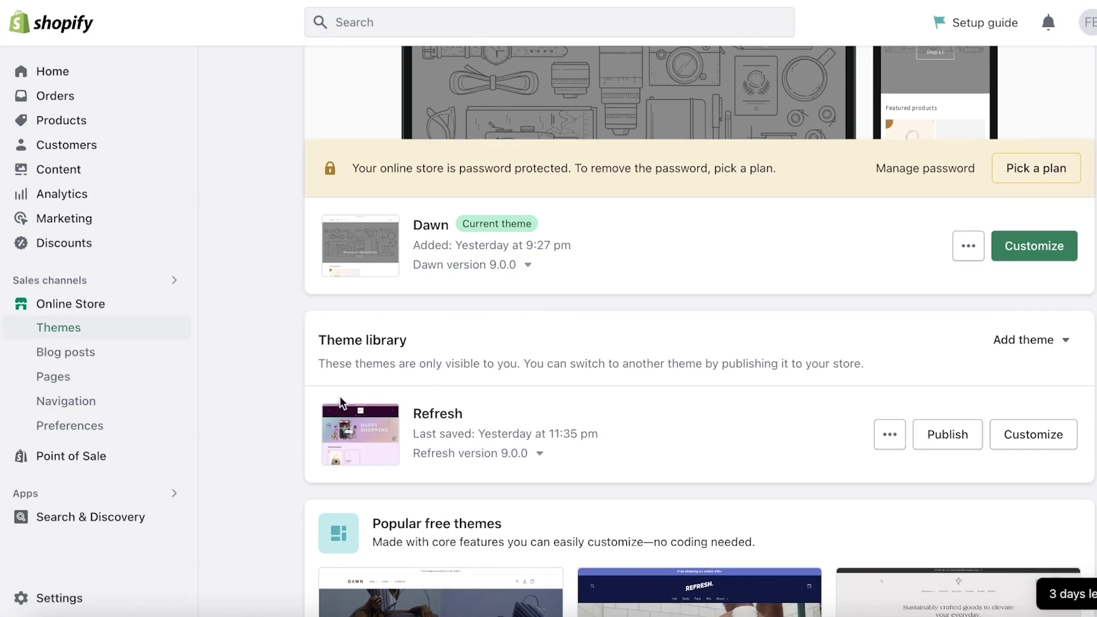
scroll(574, 451, up, 5)
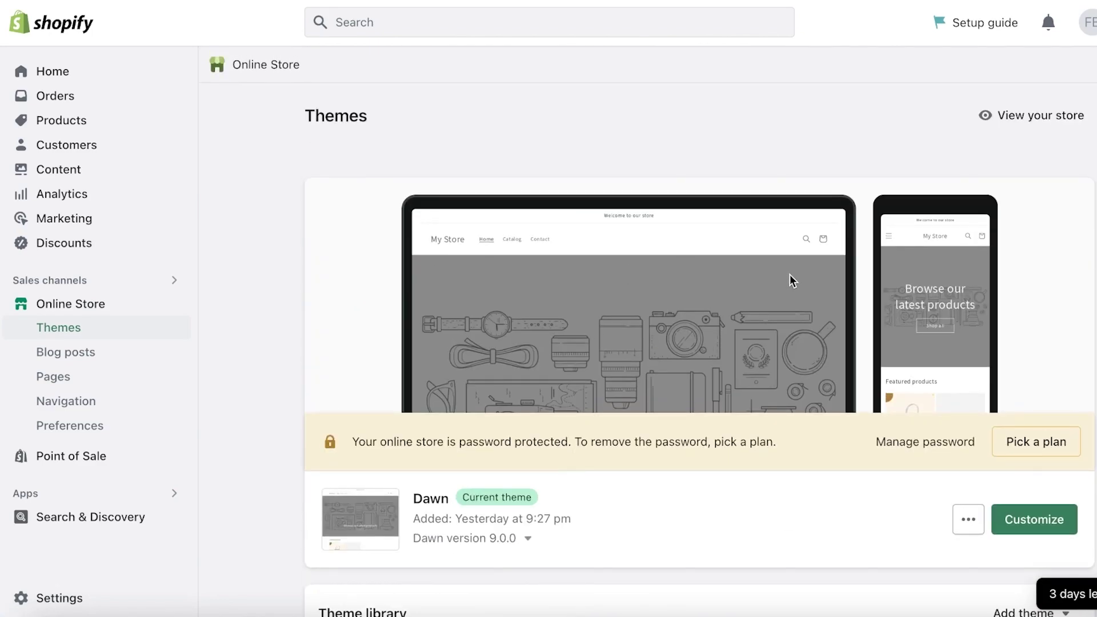
- Go through the admin home page to the store's product list
click(22, 76)
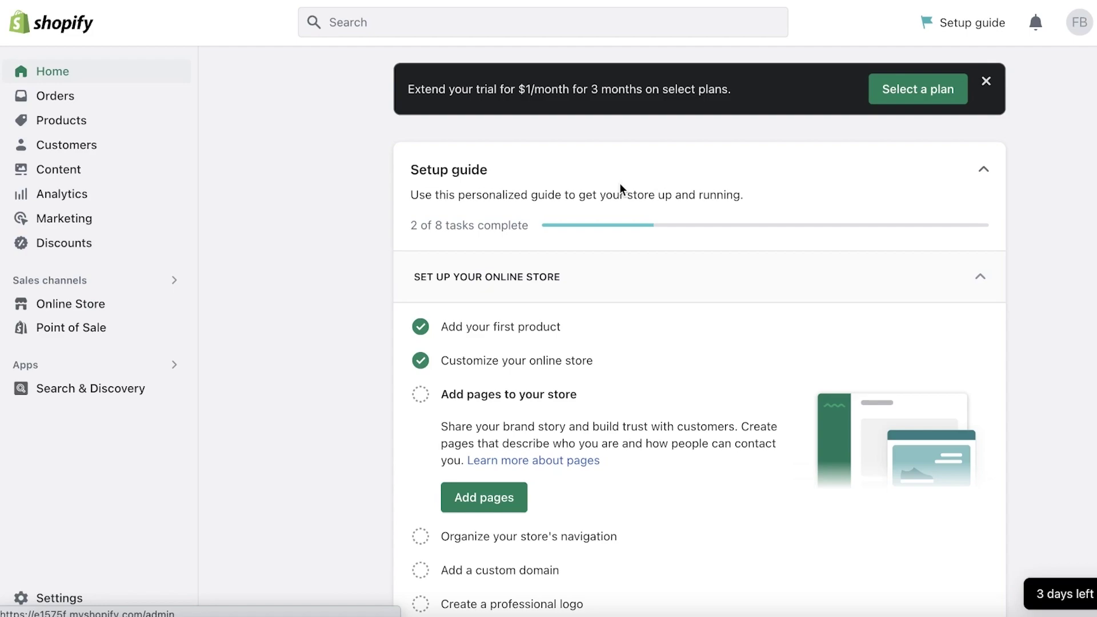
click(46, 120)
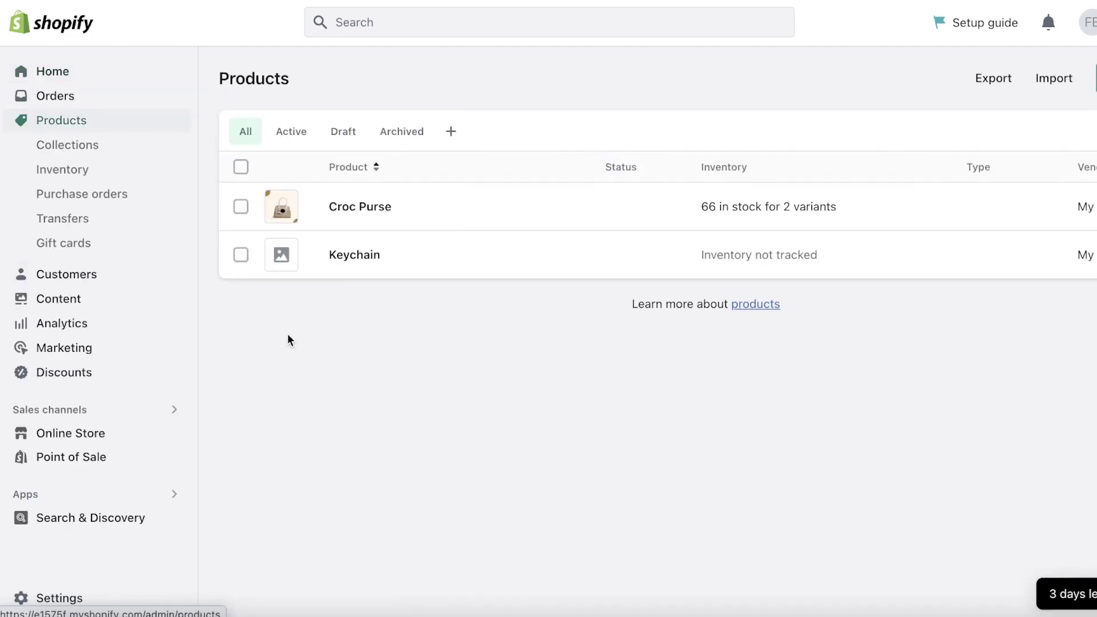
click(243, 253)
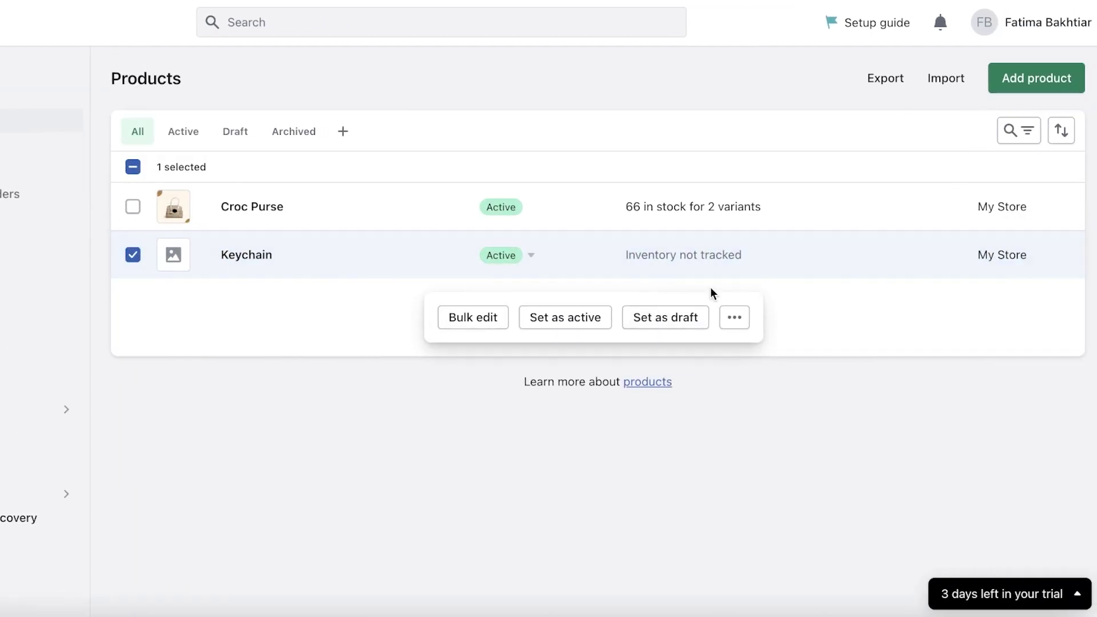
click(734, 317)
scroll(627, 523, down, 3)
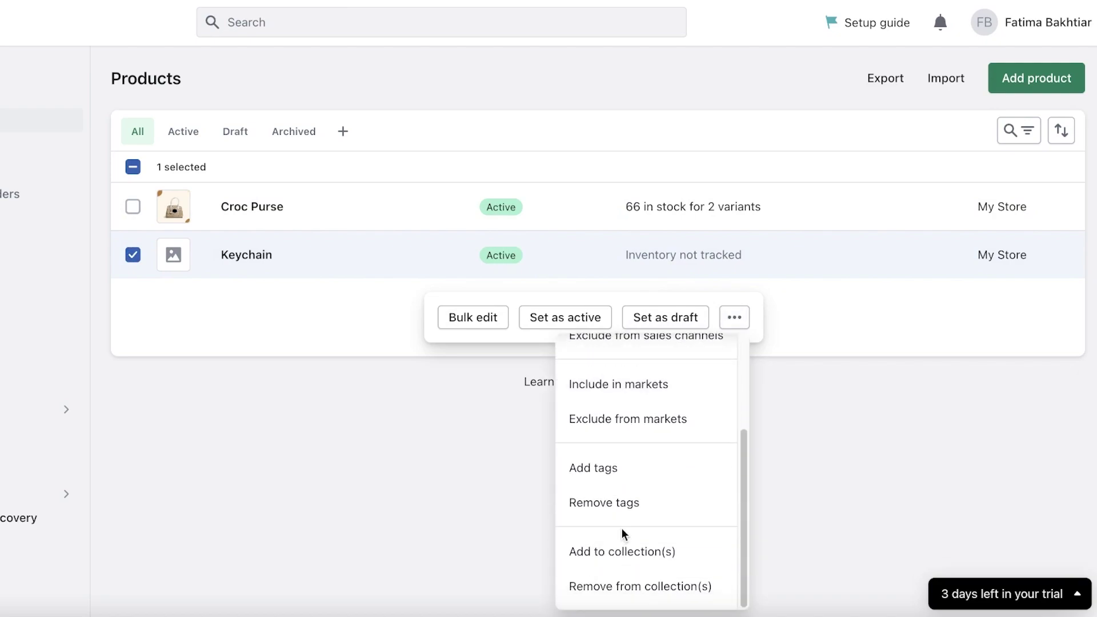
click(614, 585)
click(617, 373)
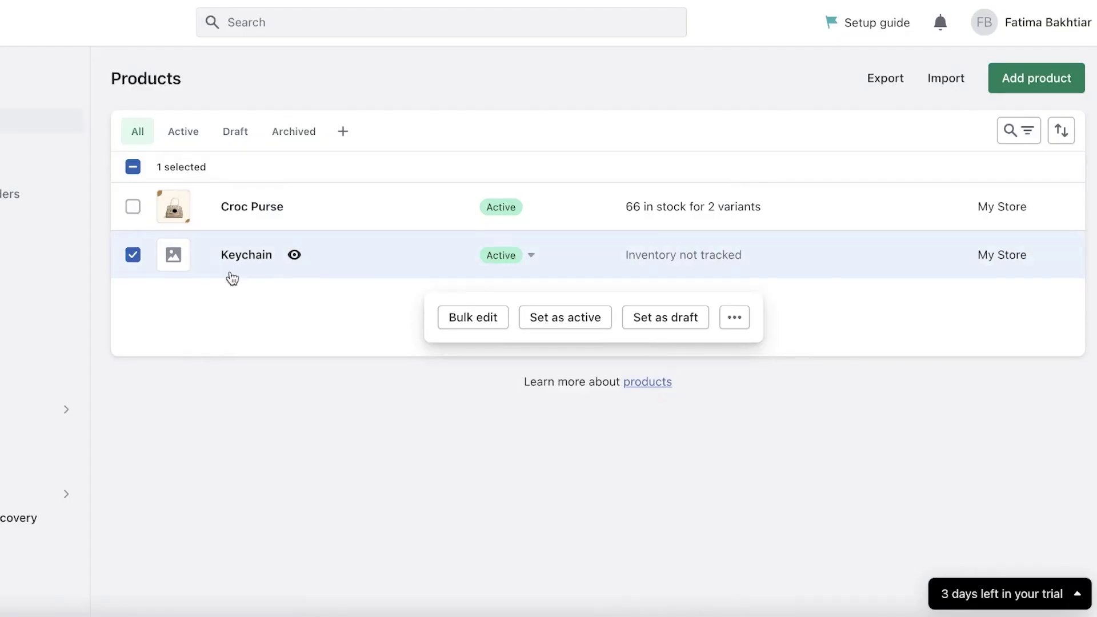
- Open the Keychain product and delete it from the store
click(680, 266)
click(681, 267)
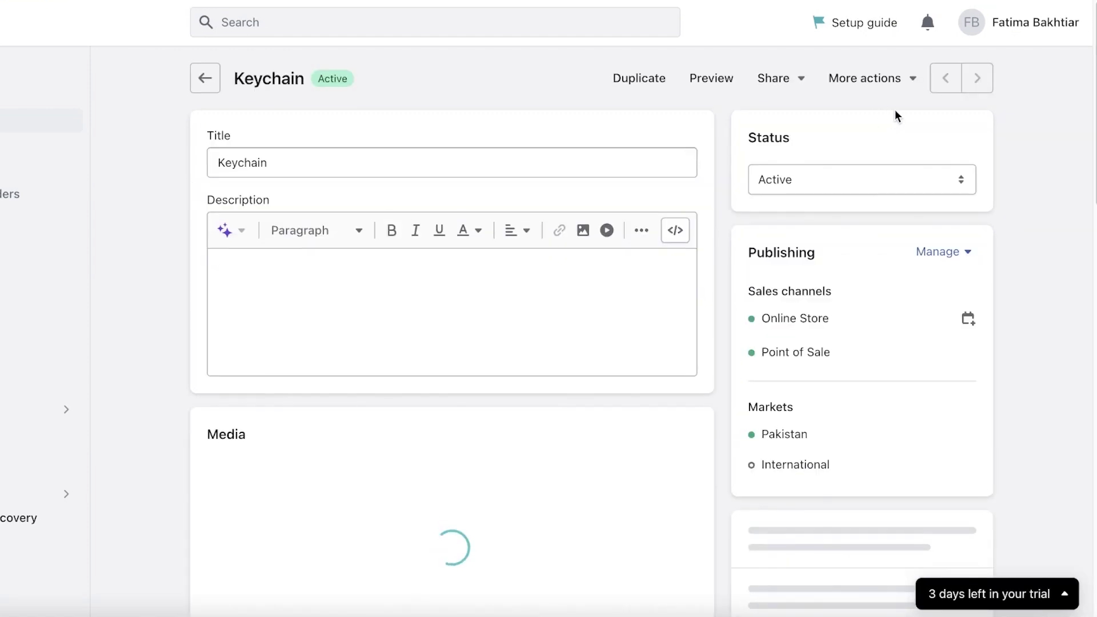
click(896, 83)
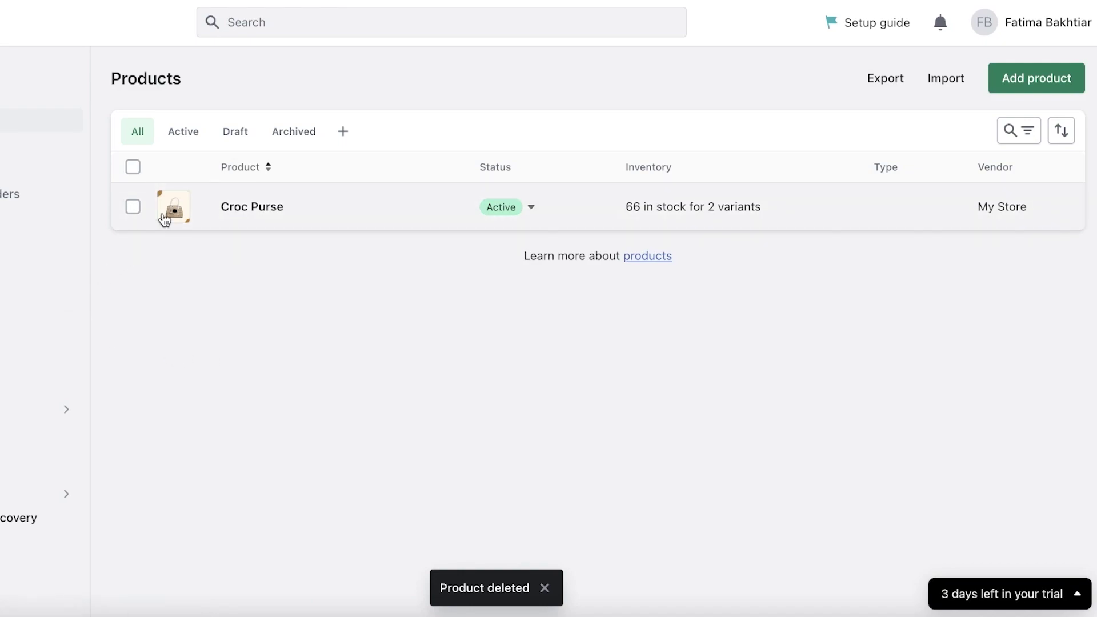
- Review the Croc Purse product's details, media and variants, and return to the product list
click(171, 210)
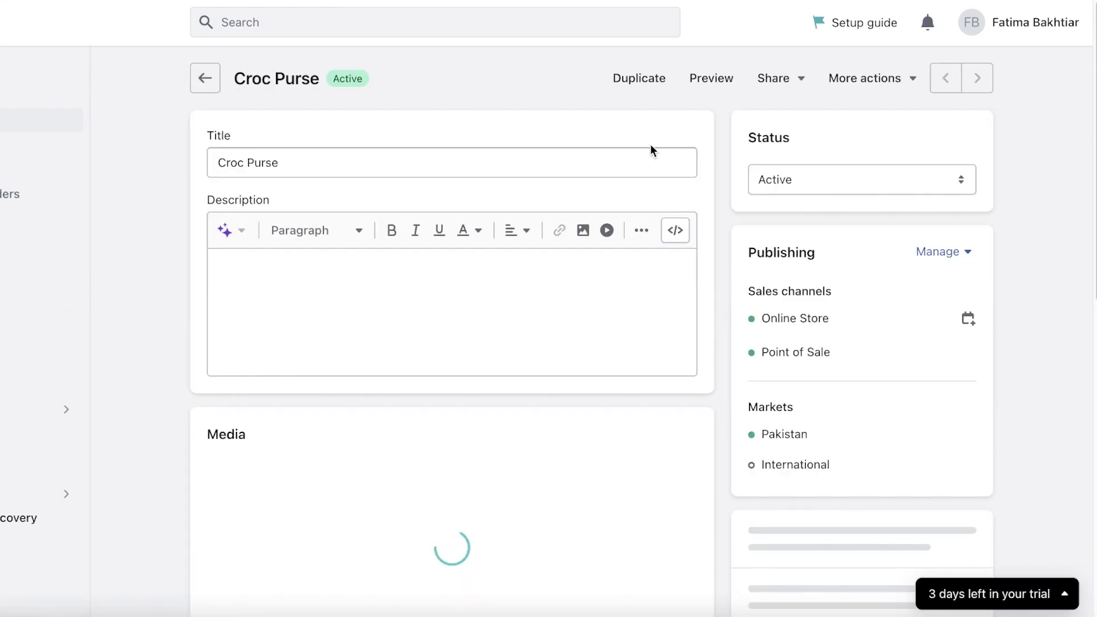
scroll(643, 171, down, 1)
scroll(640, 194, down, 3)
scroll(347, 261, down, 1)
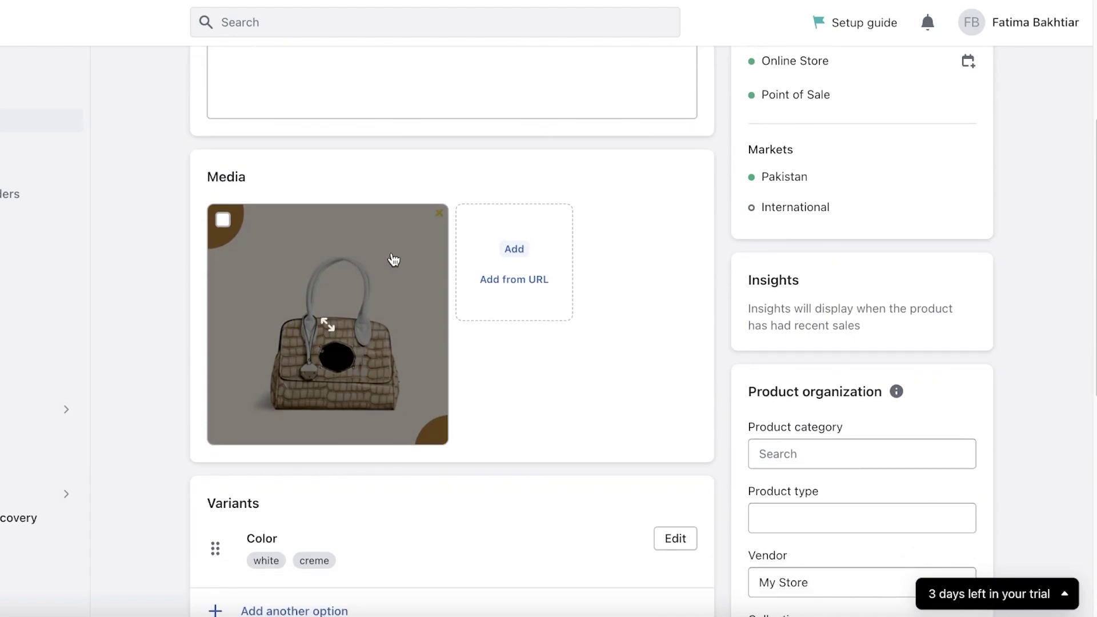
scroll(394, 260, up, 5)
click(55, 122)
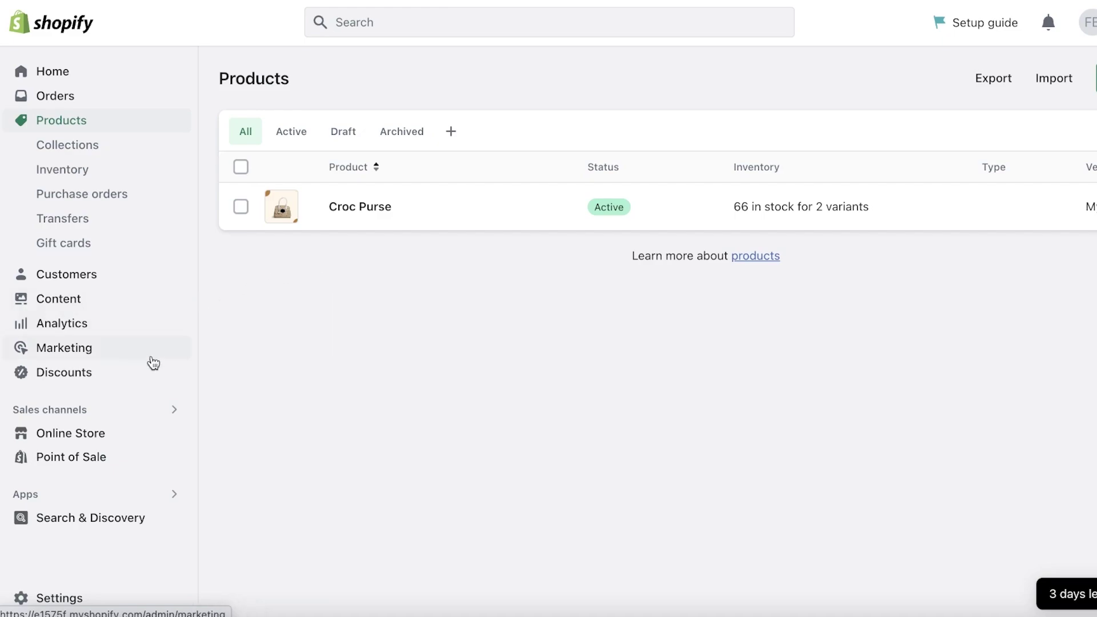
- Open the Refresh theme from the online store's theme library for customization and review its home page preview
click(102, 437)
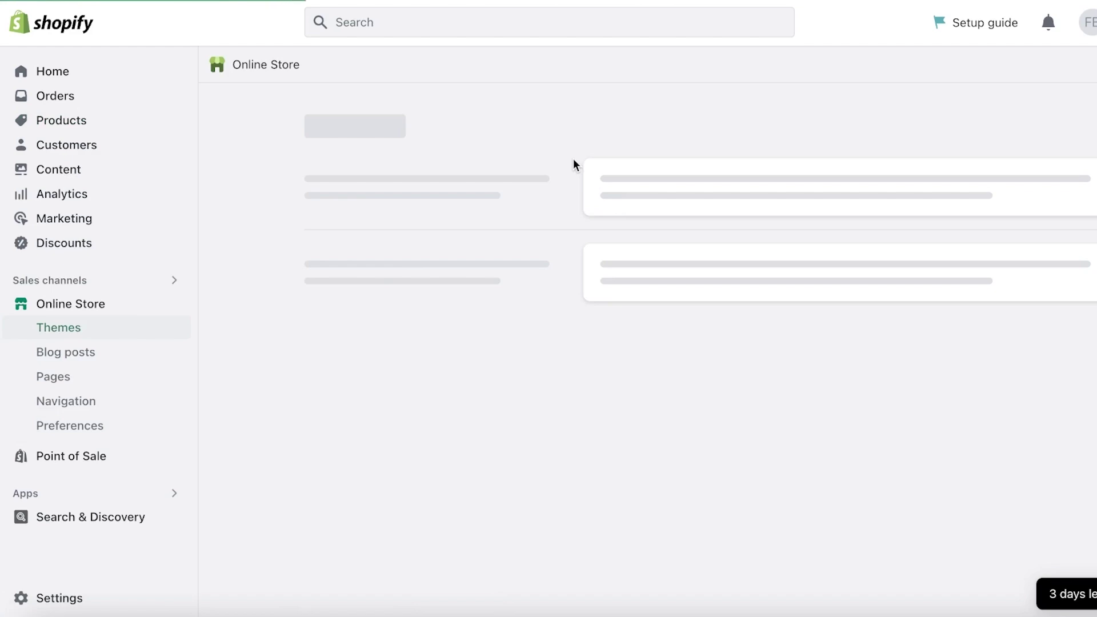
scroll(580, 156, down, 7)
scroll(581, 157, down, 3)
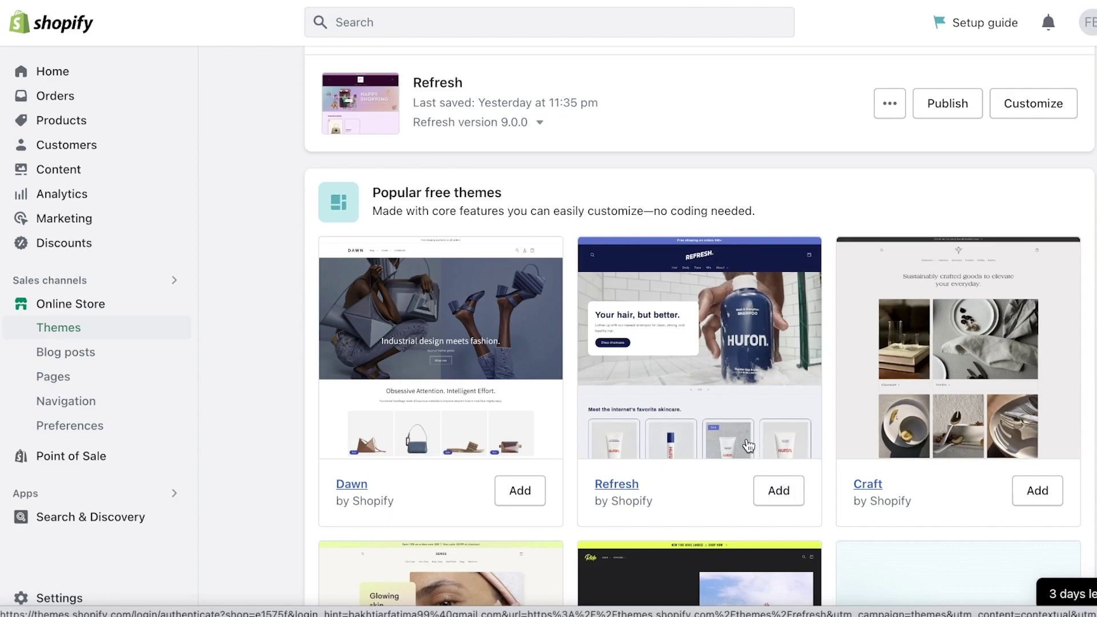
scroll(759, 433, up, 1)
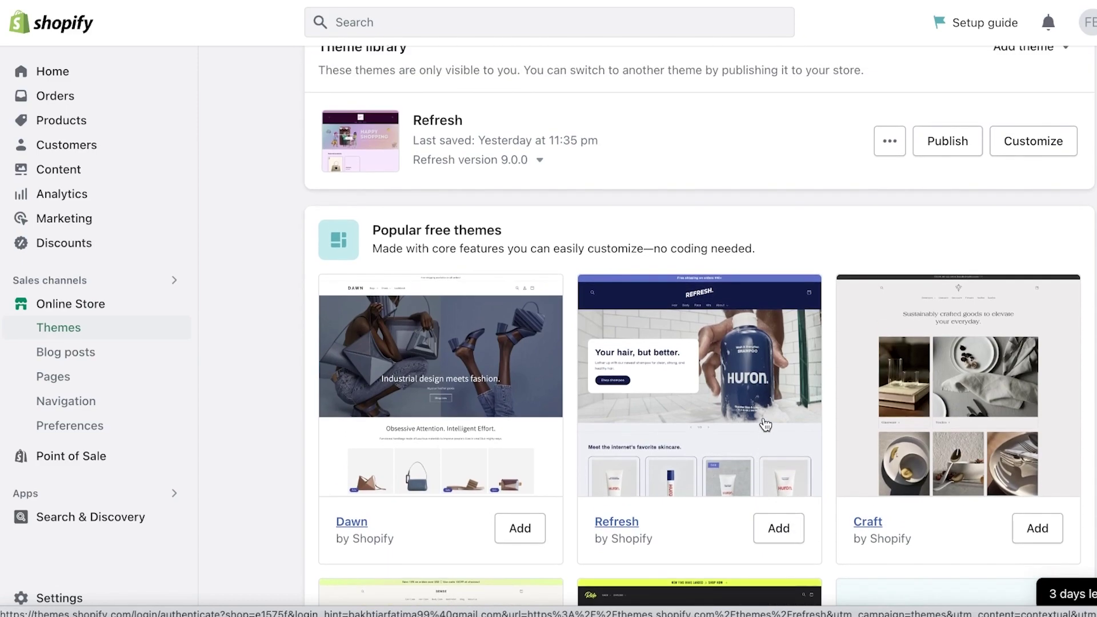
scroll(875, 246, up, 3)
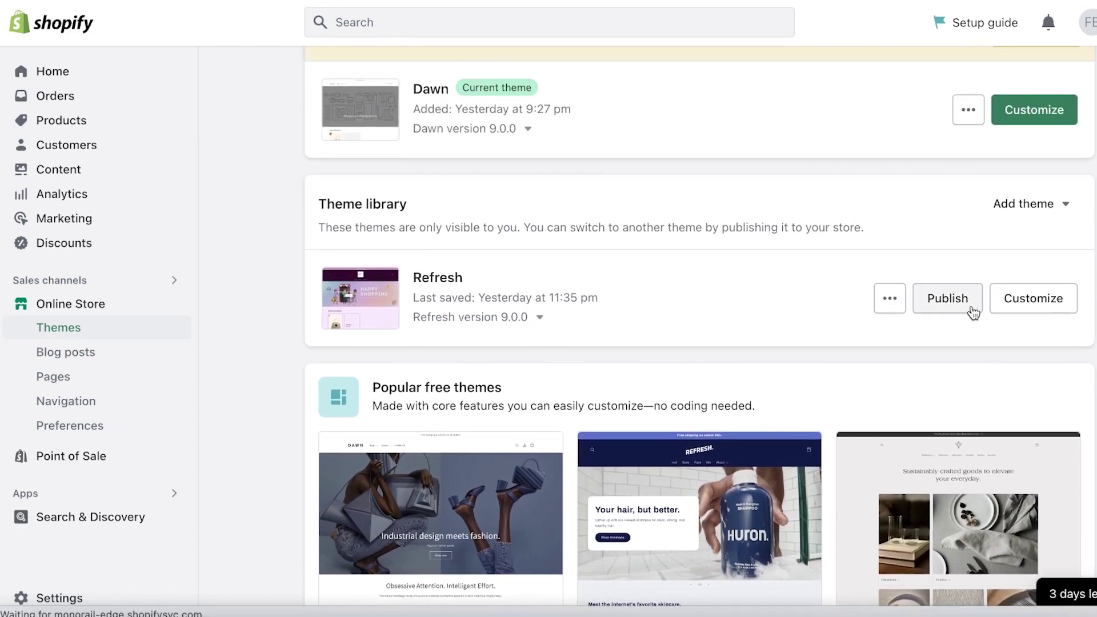
click(1039, 299)
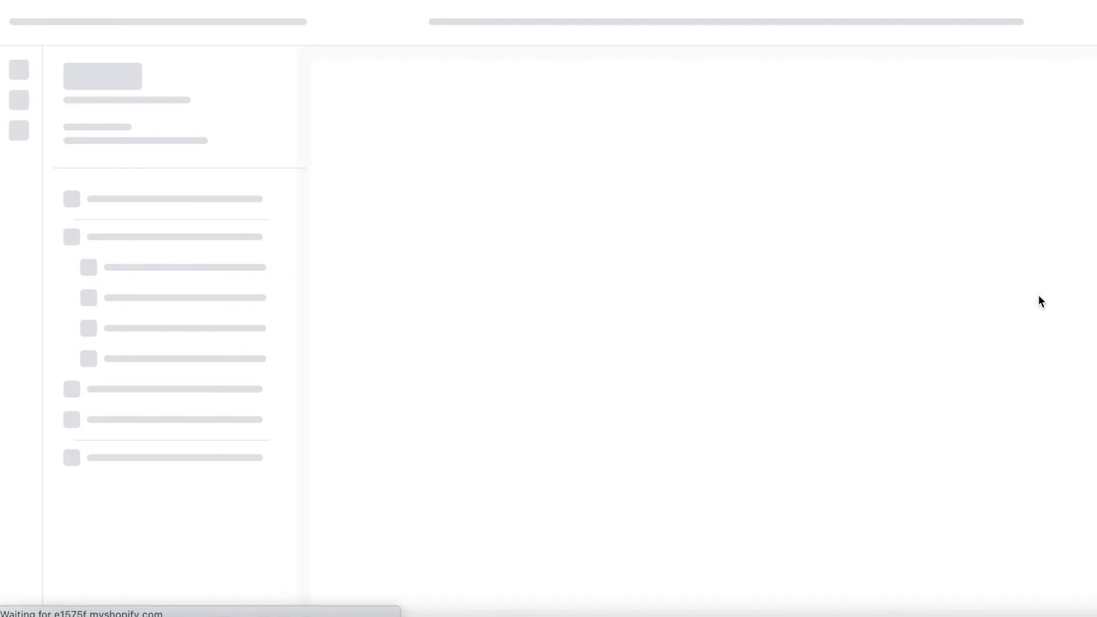
scroll(823, 154, down, 1)
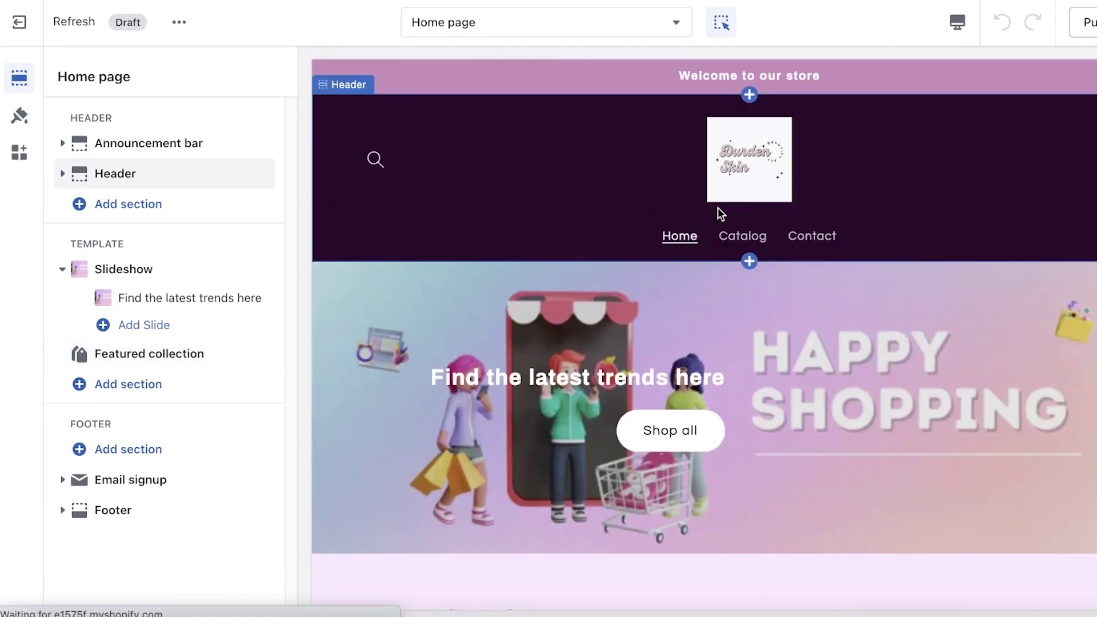
scroll(720, 209, down, 3)
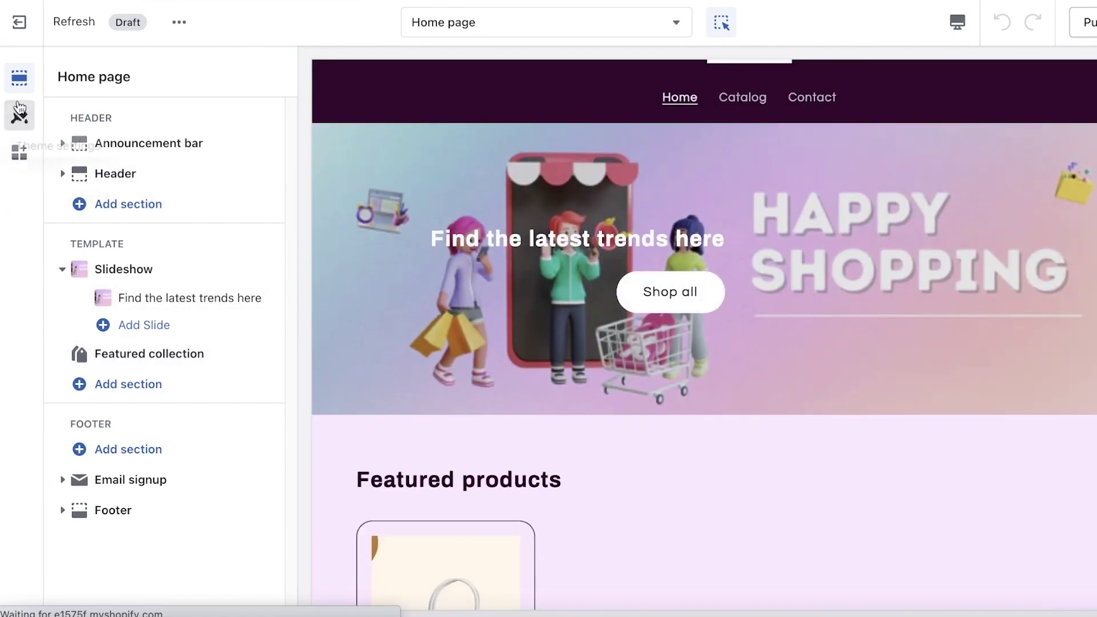
- Leave the theme editor and remove the draft Refresh theme from the online store's theme library
click(21, 25)
scroll(845, 378, down, 7)
click(897, 280)
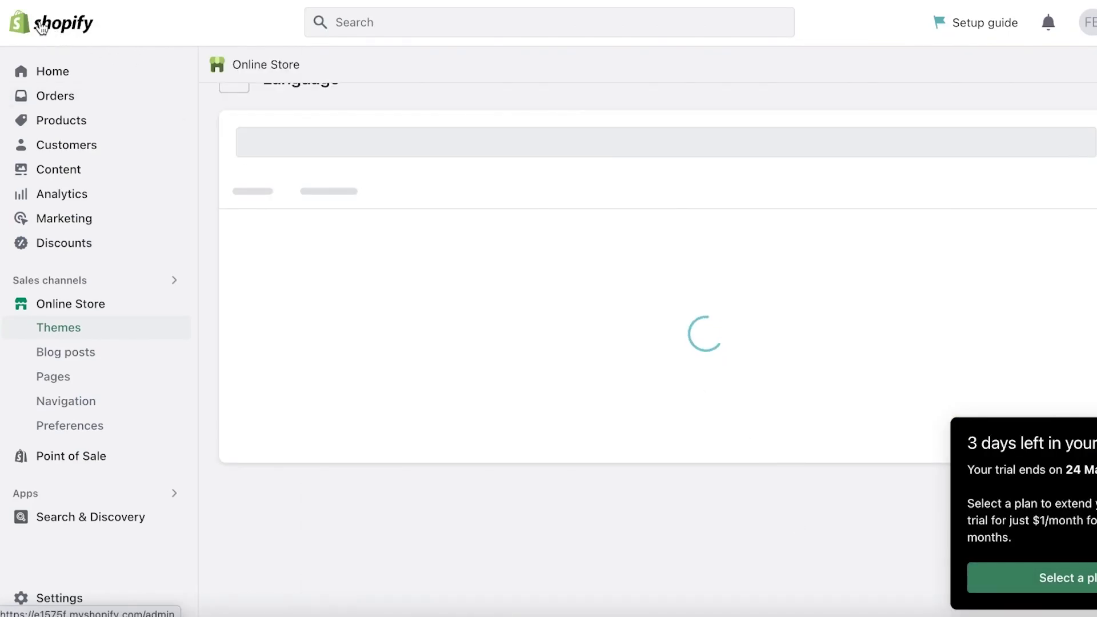
scroll(1026, 346, down, 8)
scroll(1026, 346, up, 4)
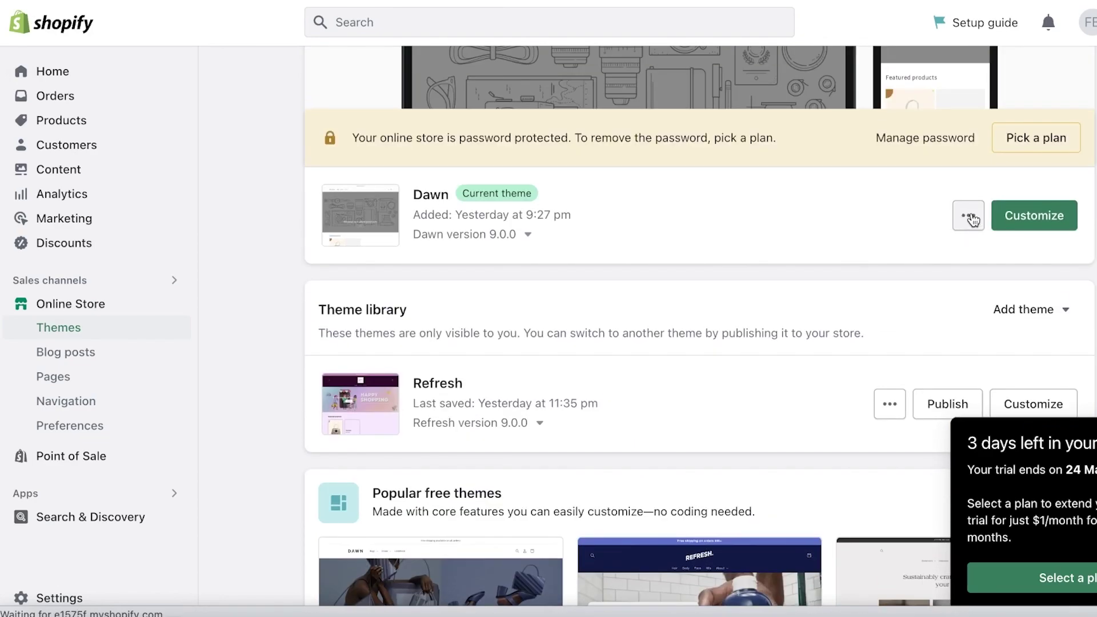
click(968, 216)
click(838, 238)
click(890, 404)
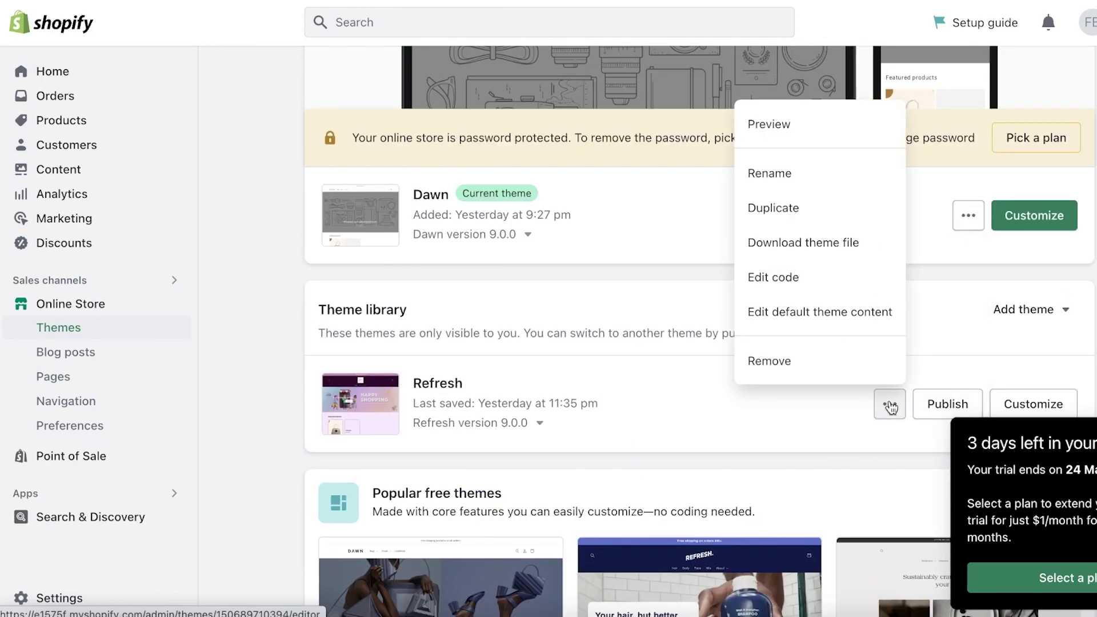
click(791, 361)
click(803, 361)
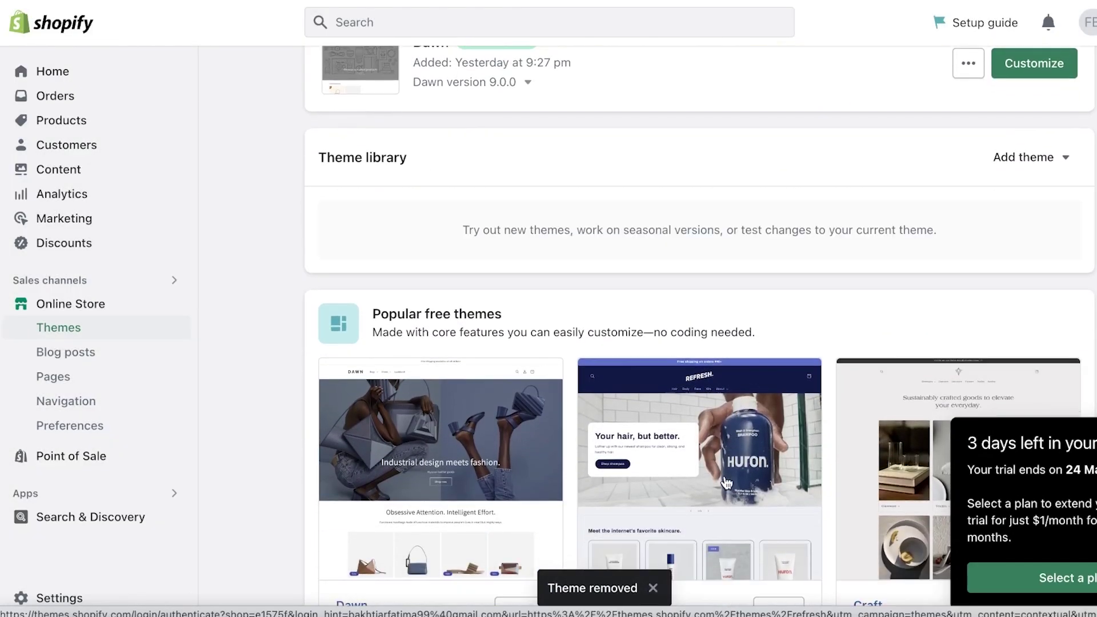
- Add a fresh copy of the free Refresh theme to the theme library and open it for customization
scroll(777, 457, down, 1)
click(779, 576)
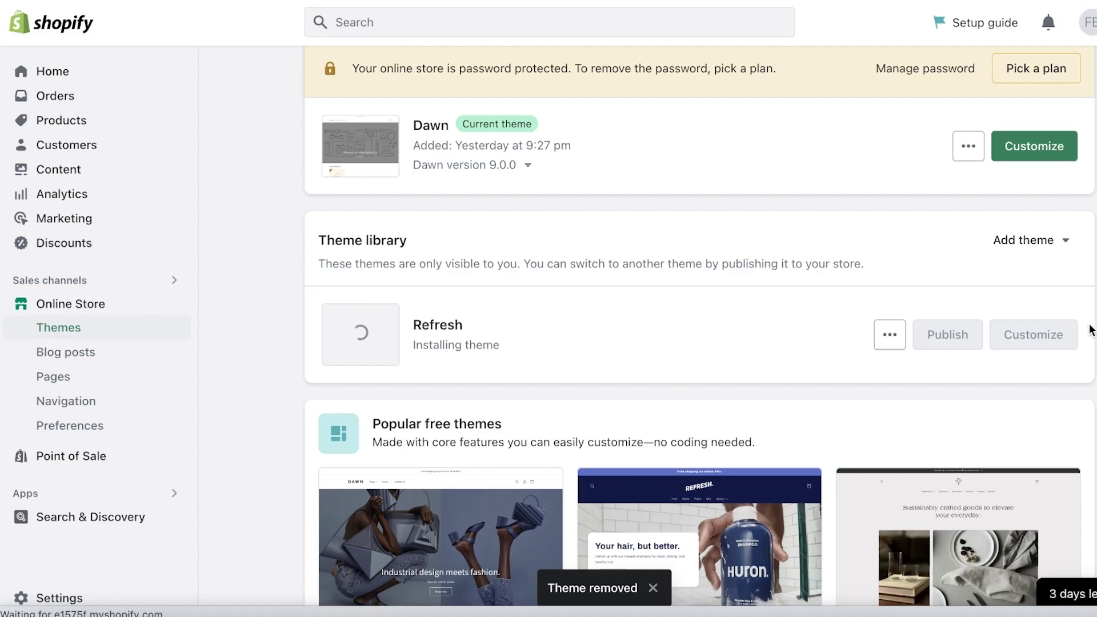
scroll(1090, 329, down, 3)
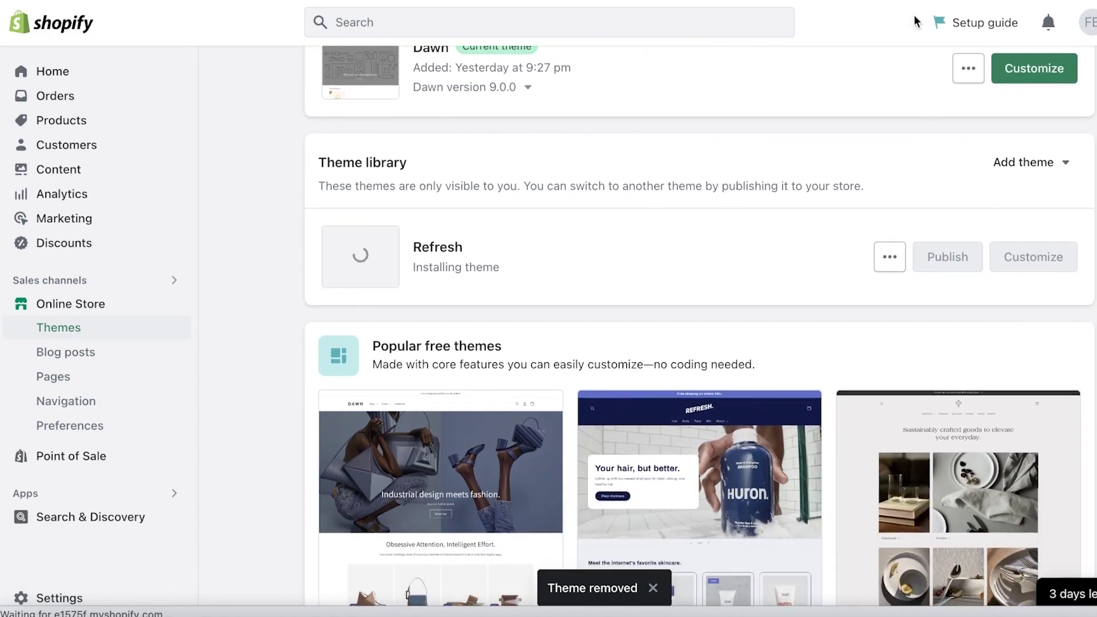
scroll(700, 326, down, 9)
scroll(700, 326, up, 9)
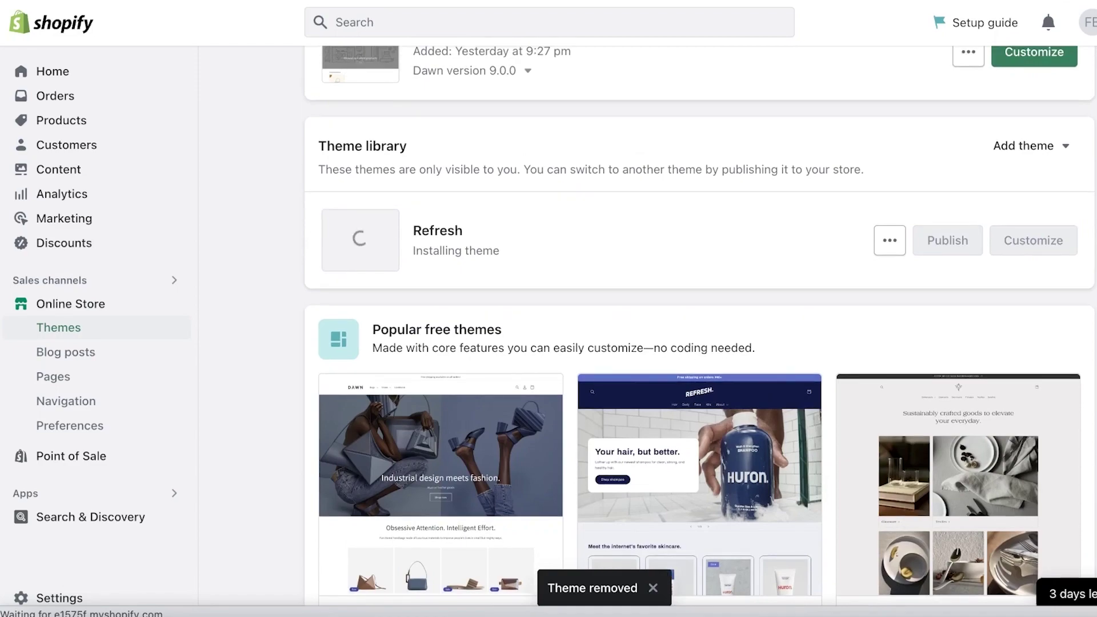
scroll(626, 156, up, 4)
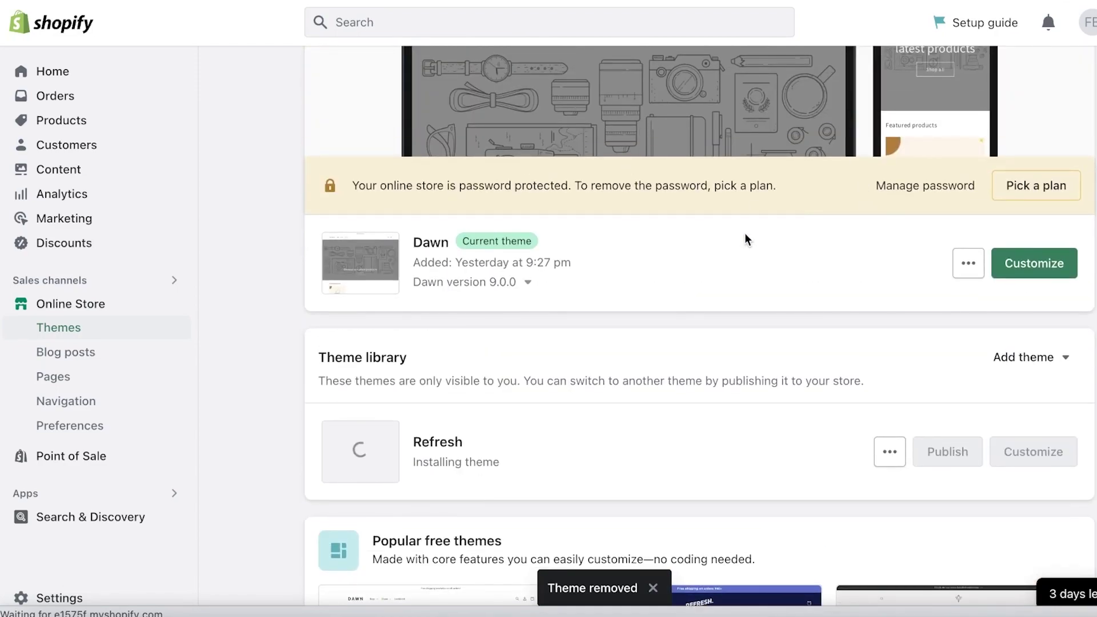
scroll(628, 257, up, 1)
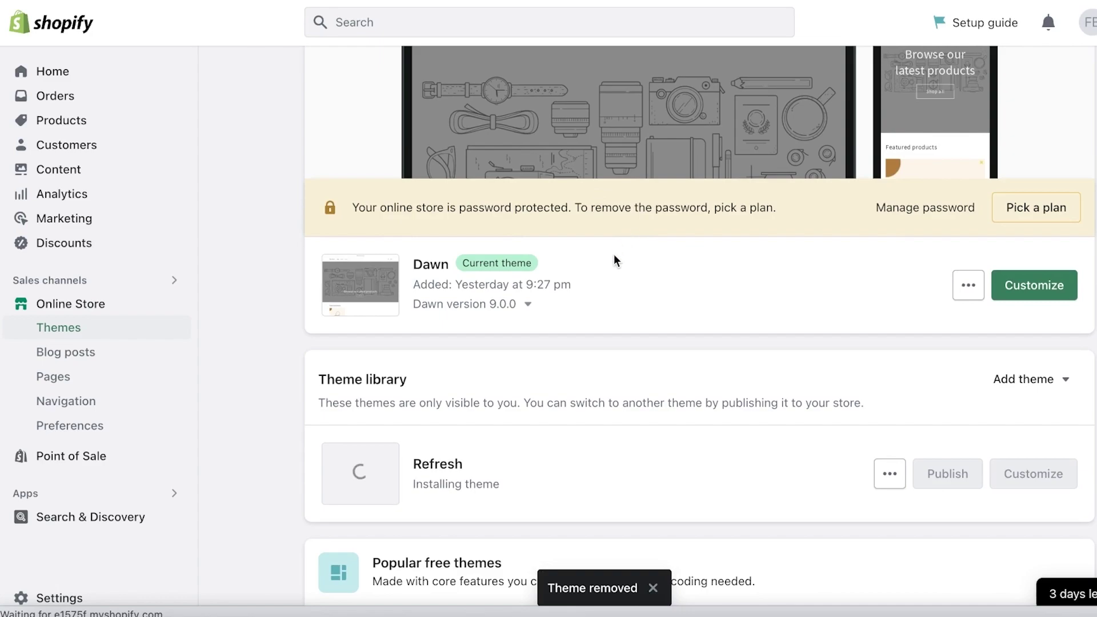
scroll(670, 260, down, 4)
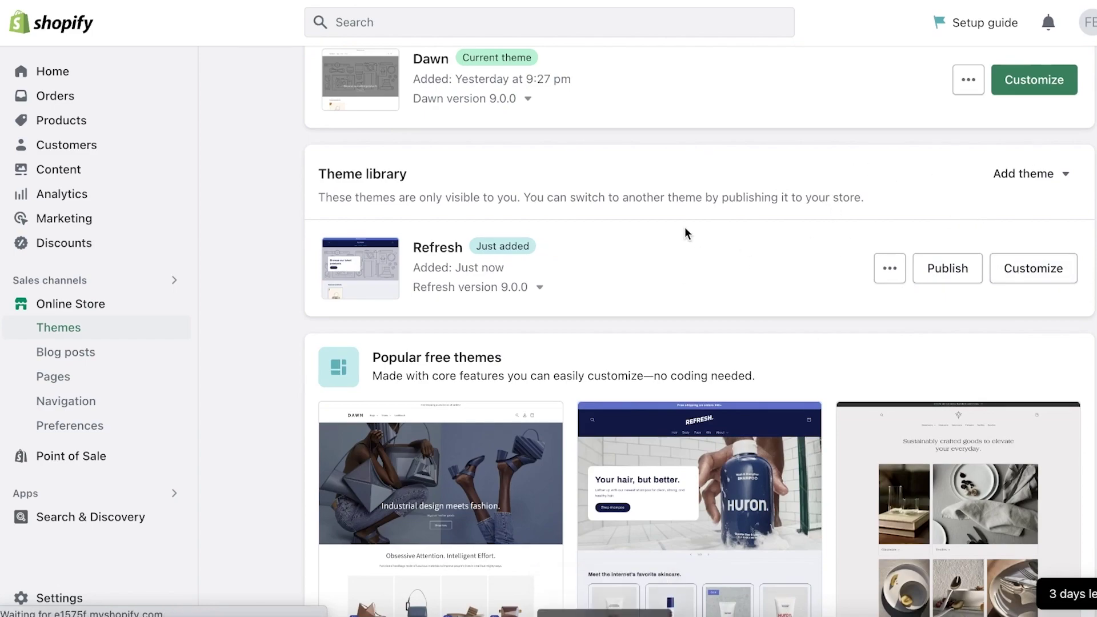
click(1033, 269)
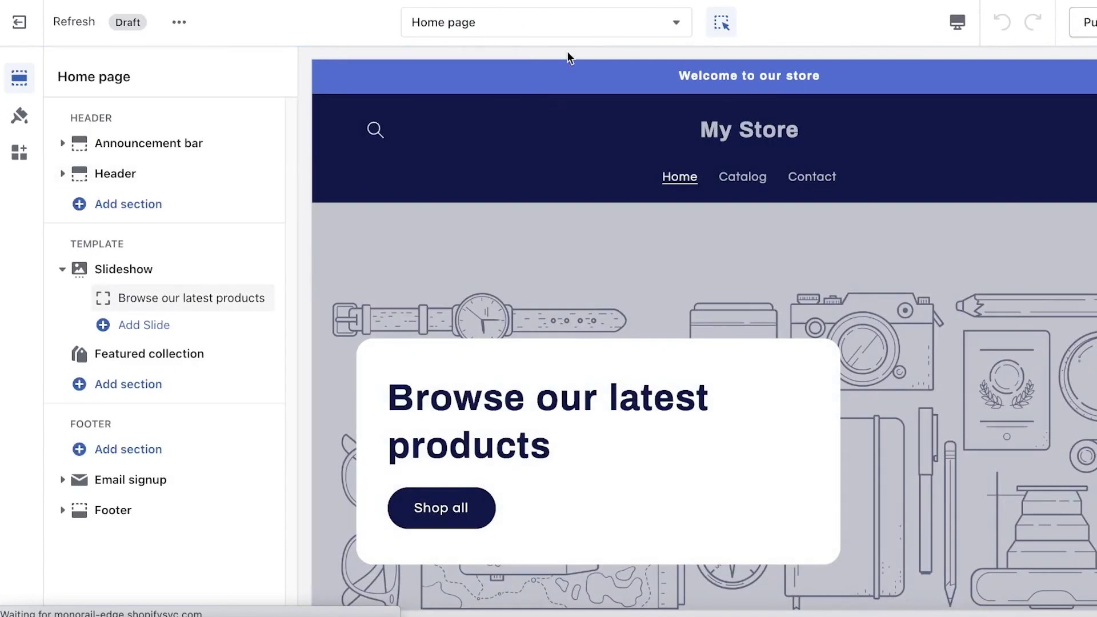
- Look through the list of store pages and templates that can be edited in the theme
click(593, 28)
scroll(472, 443, down, 3)
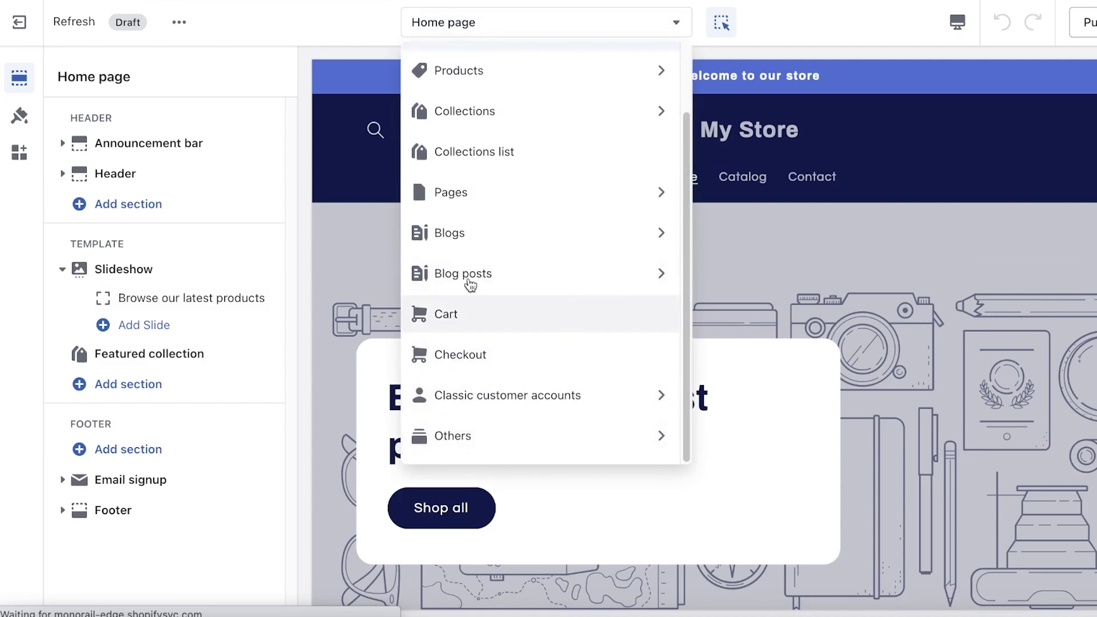
click(492, 116)
click(423, 111)
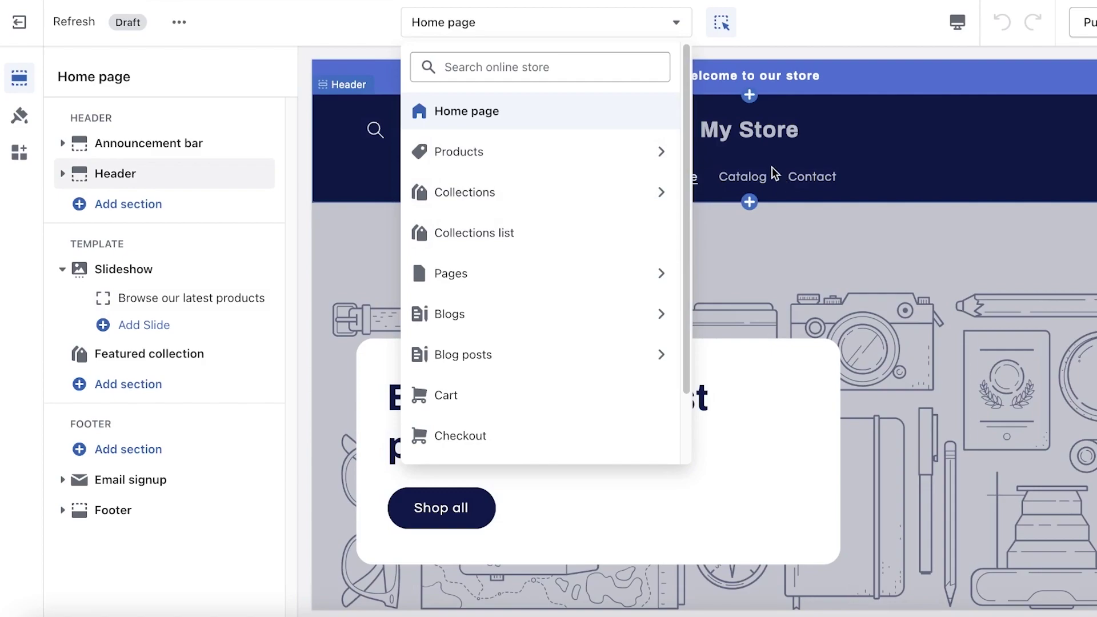
click(791, 282)
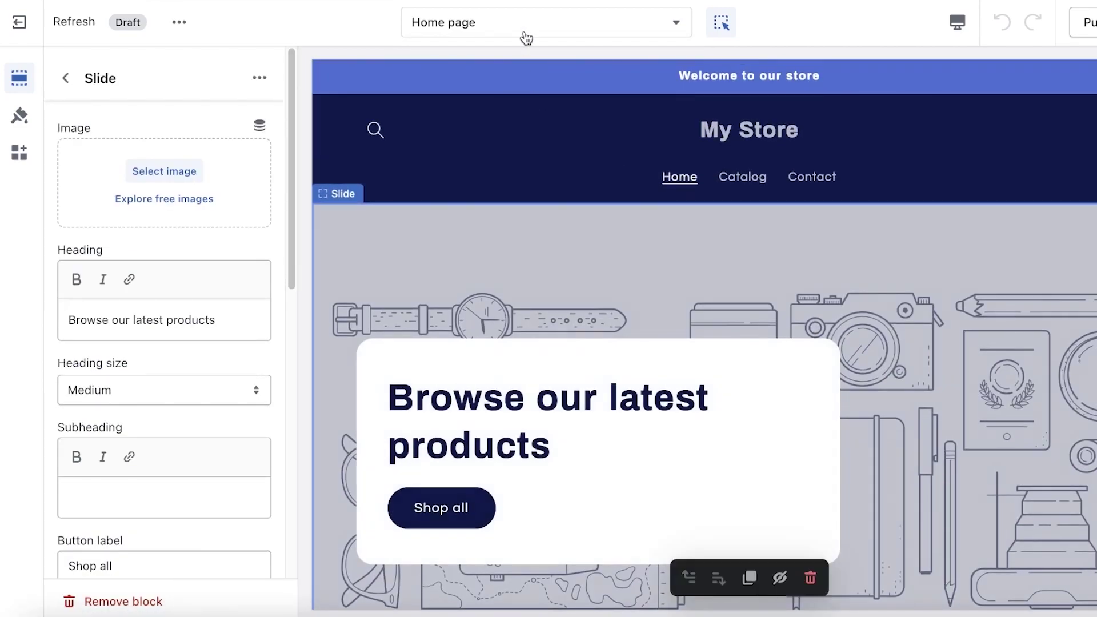
- Switch the preview to the Catalog page through the store's header navigation
click(525, 38)
click(732, 183)
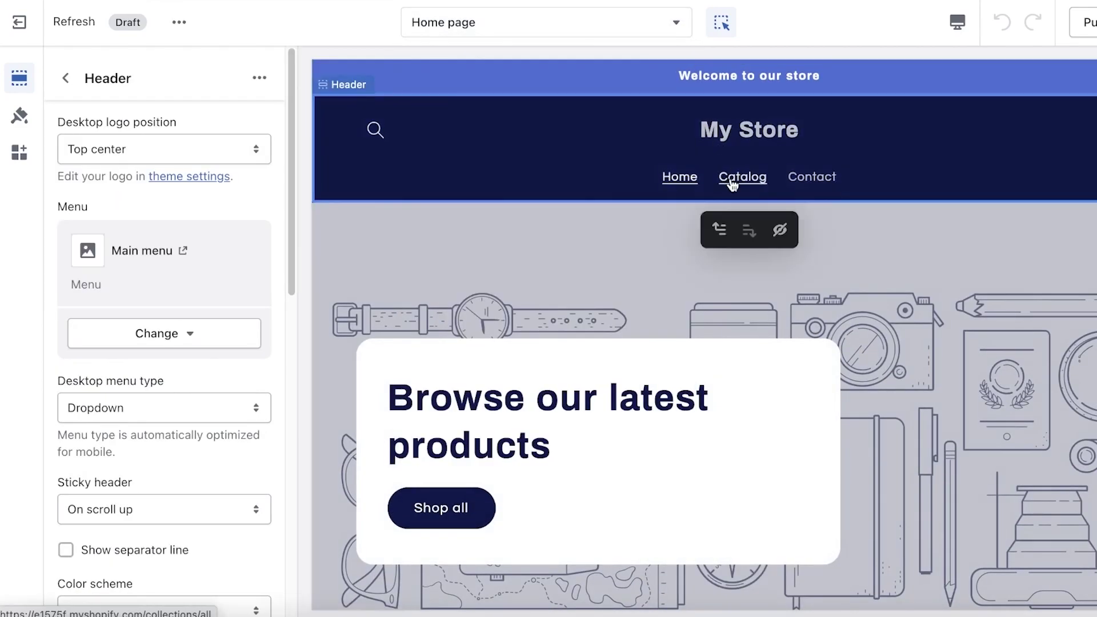
click(733, 183)
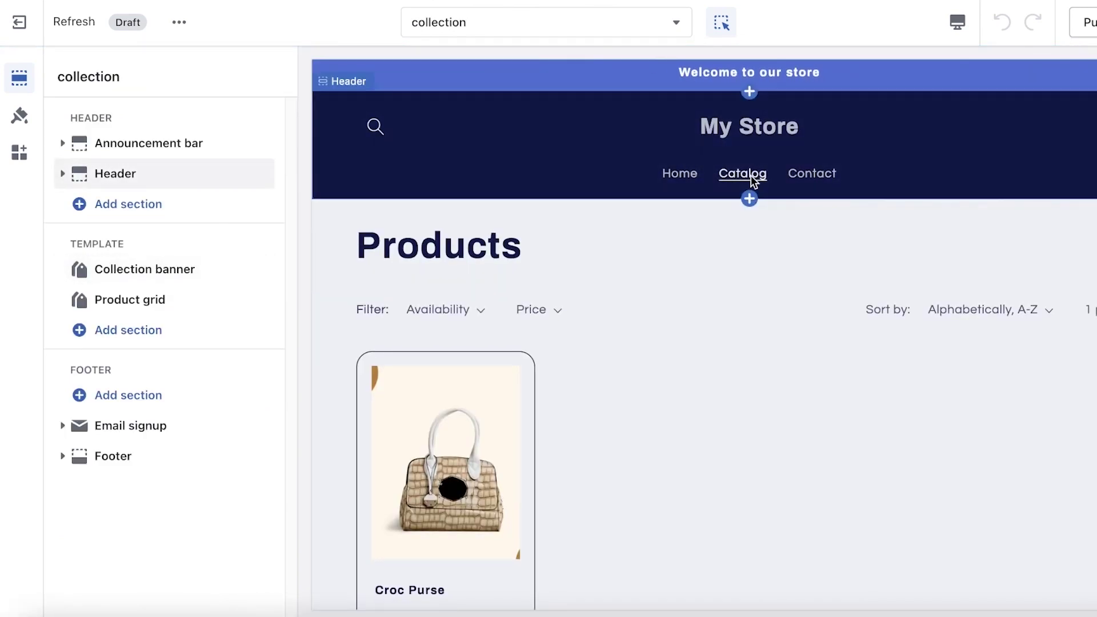
- Examine the Header section's settings, from logo position and menu to color scheme, mobile layout and padding
click(751, 178)
right_click(751, 176)
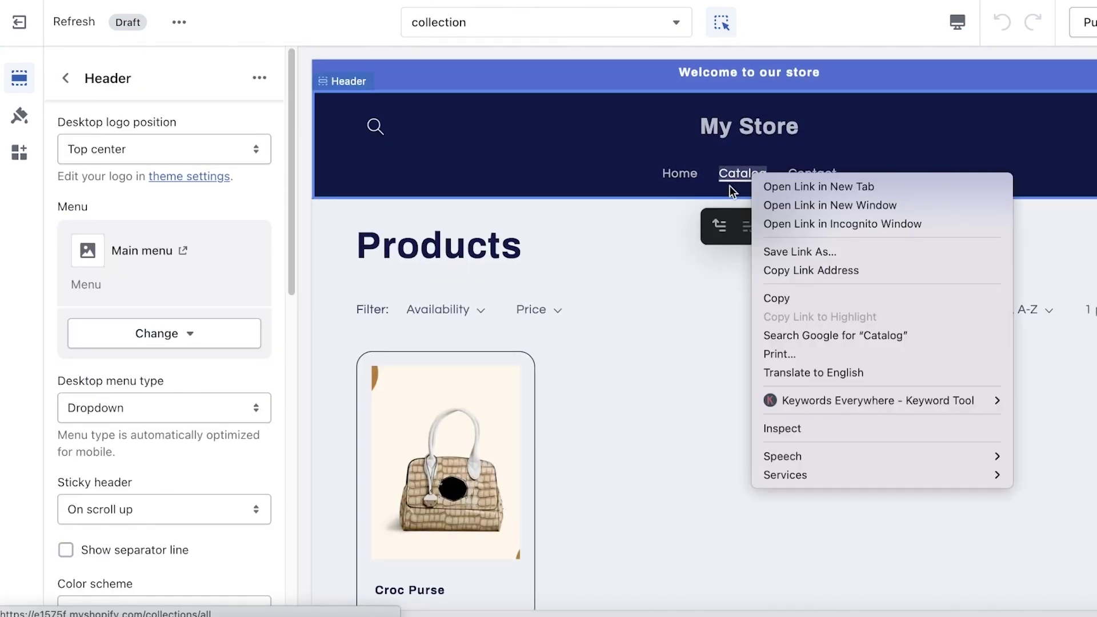
key(Escape)
scroll(112, 403, down, 3)
scroll(113, 403, down, 3)
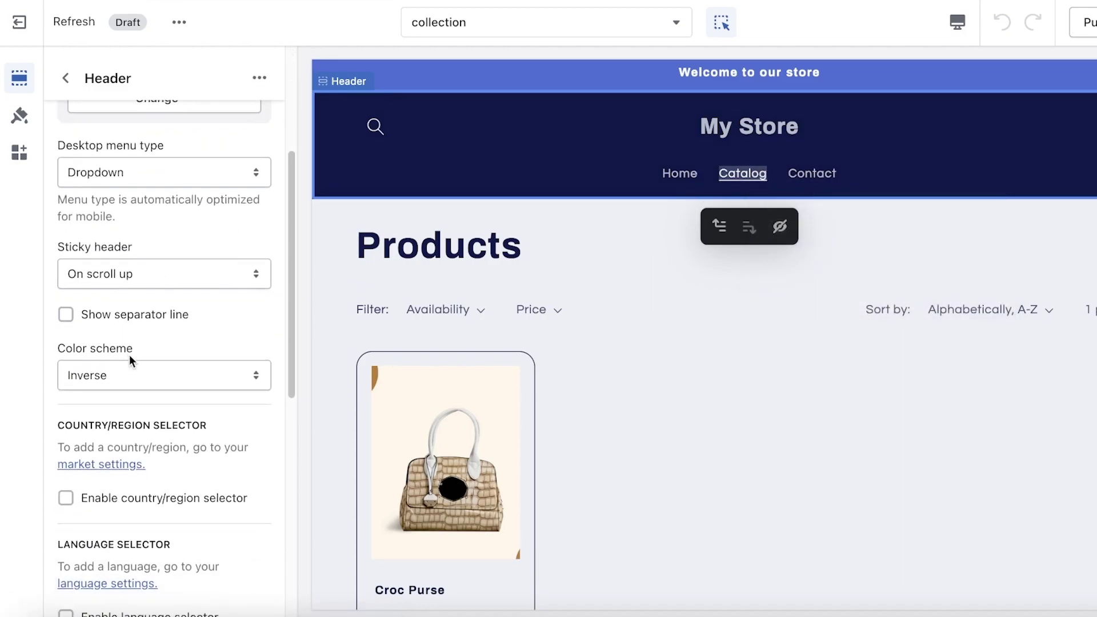
scroll(147, 348, up, 6)
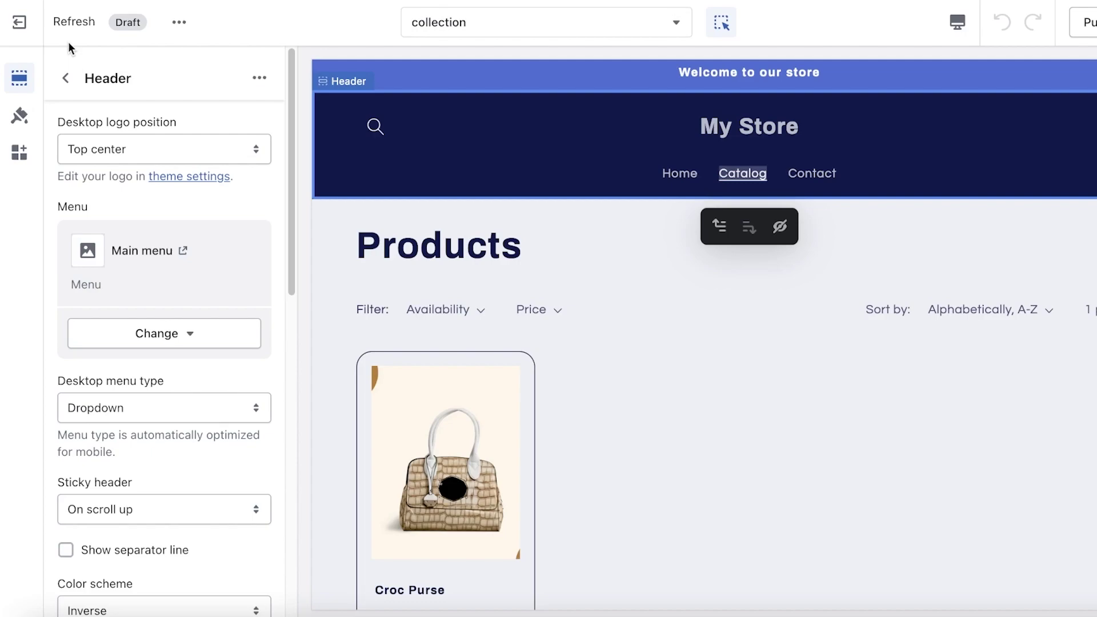
scroll(95, 157, down, 2)
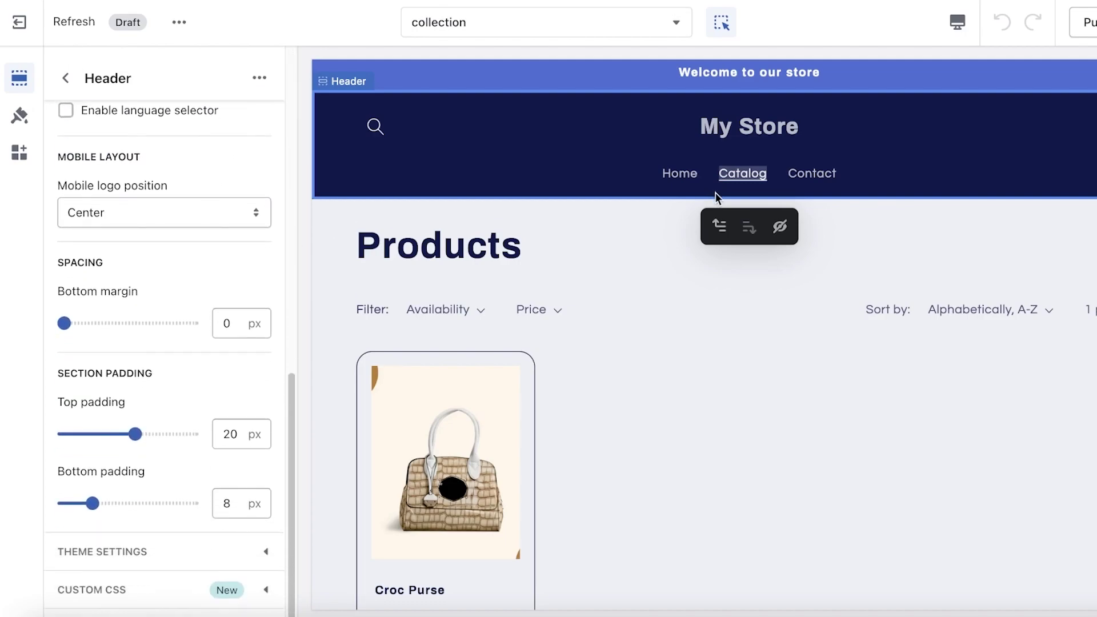
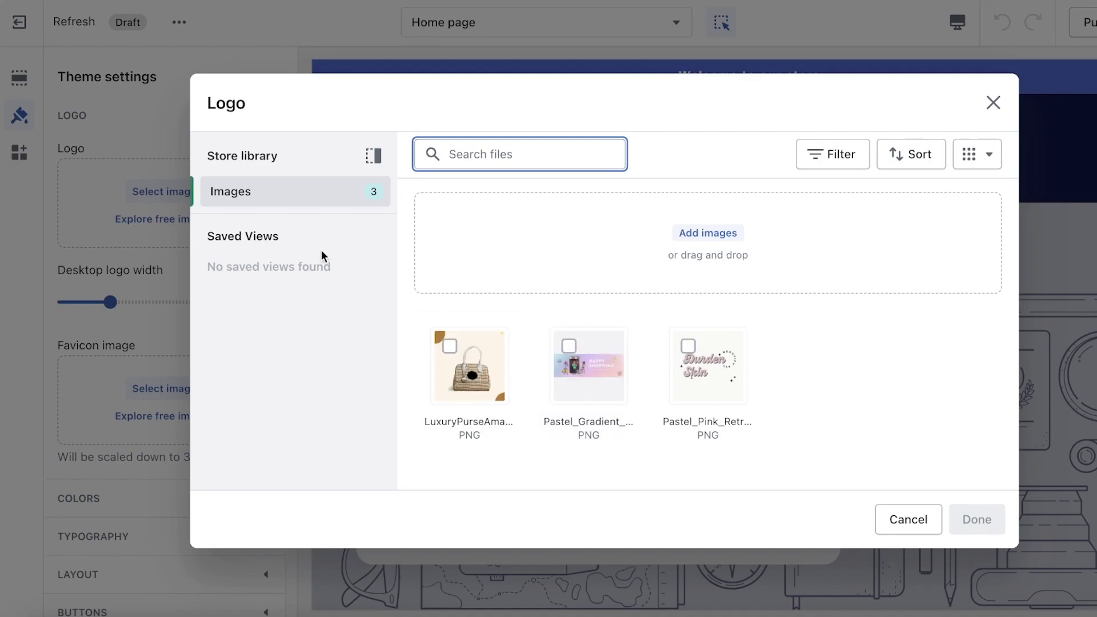
- Browse the Women's Fashion collection of free images for the theme's logo and close it without choosing one
click(896, 512)
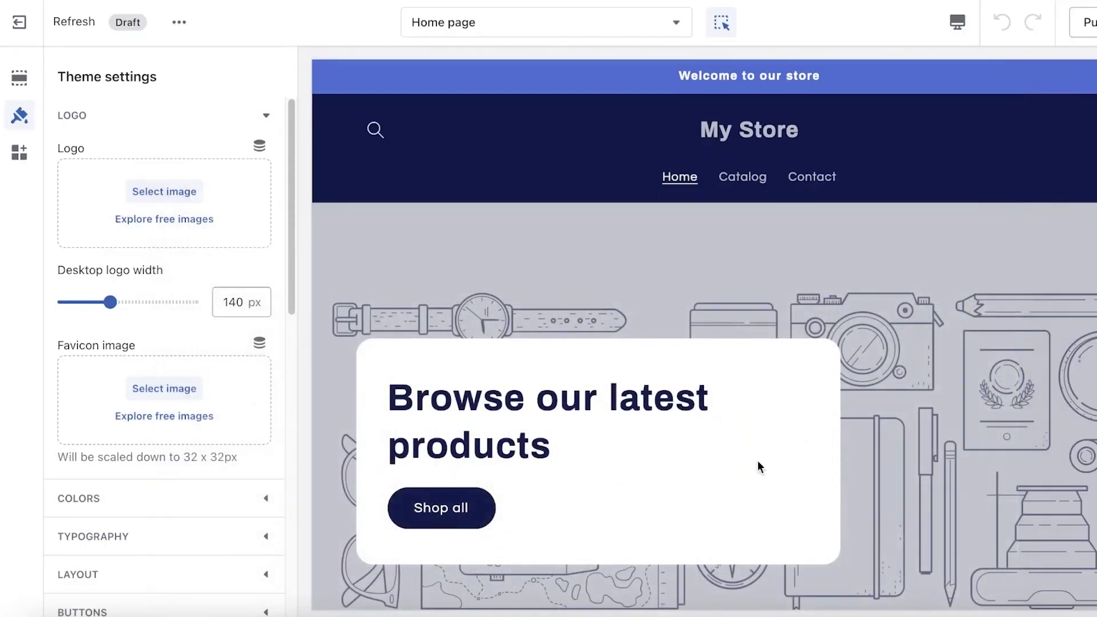
click(183, 227)
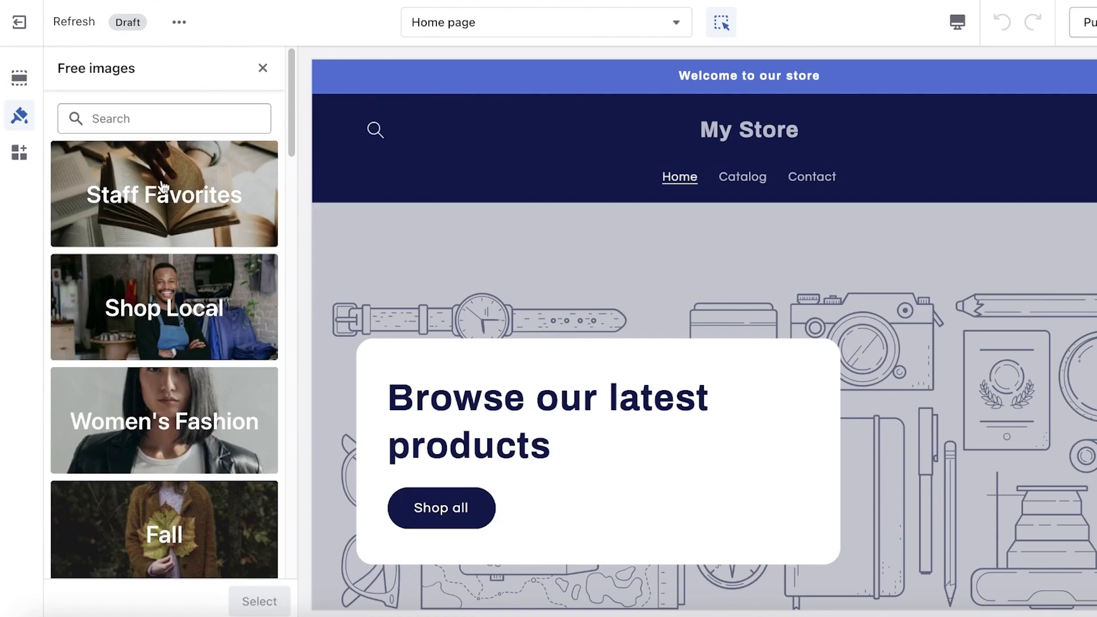
click(137, 366)
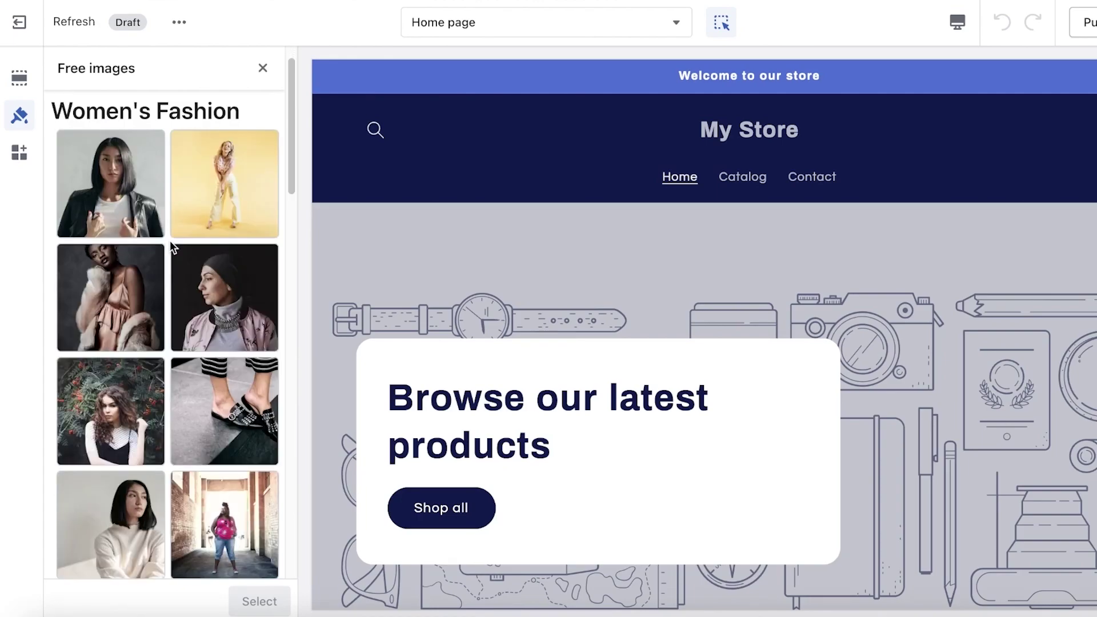
scroll(111, 219, down, 15)
scroll(186, 497, up, 5)
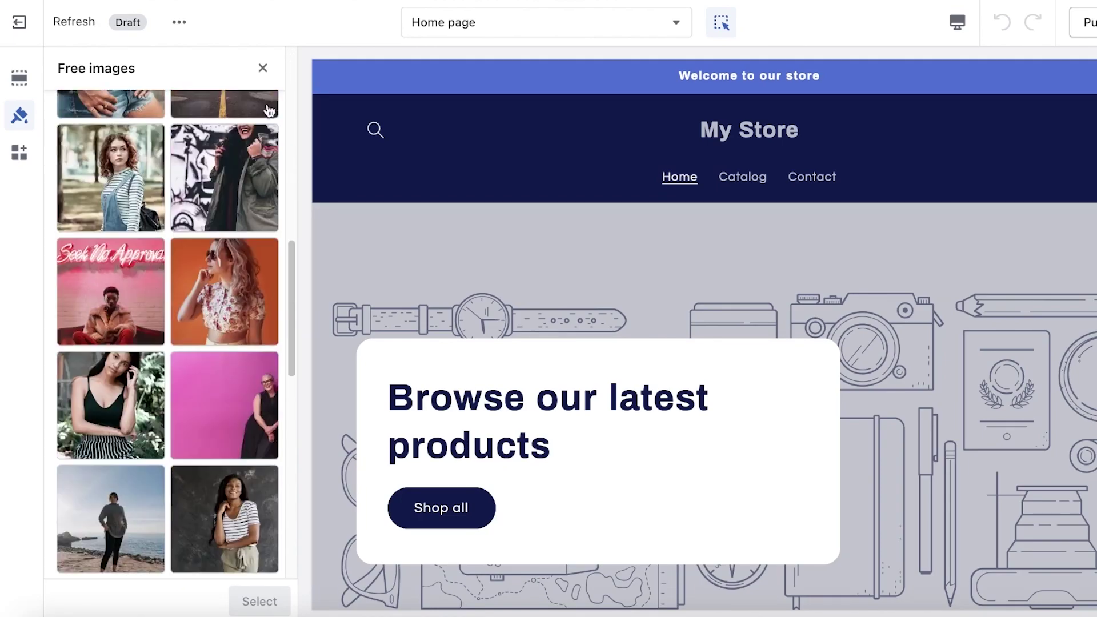
click(263, 68)
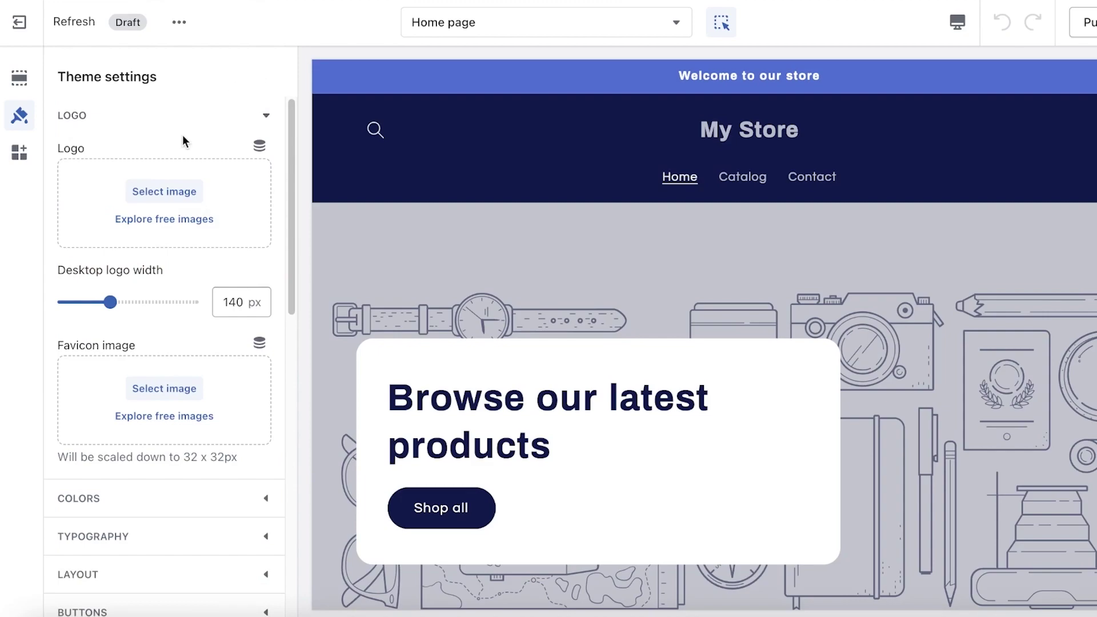
click(165, 191)
click(708, 377)
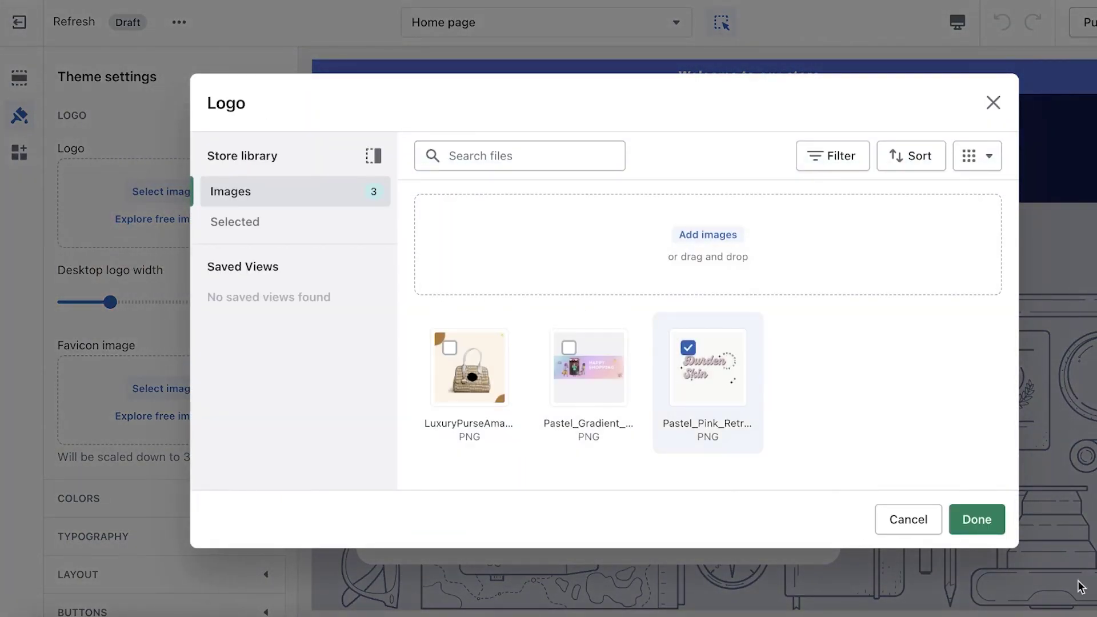
click(700, 382)
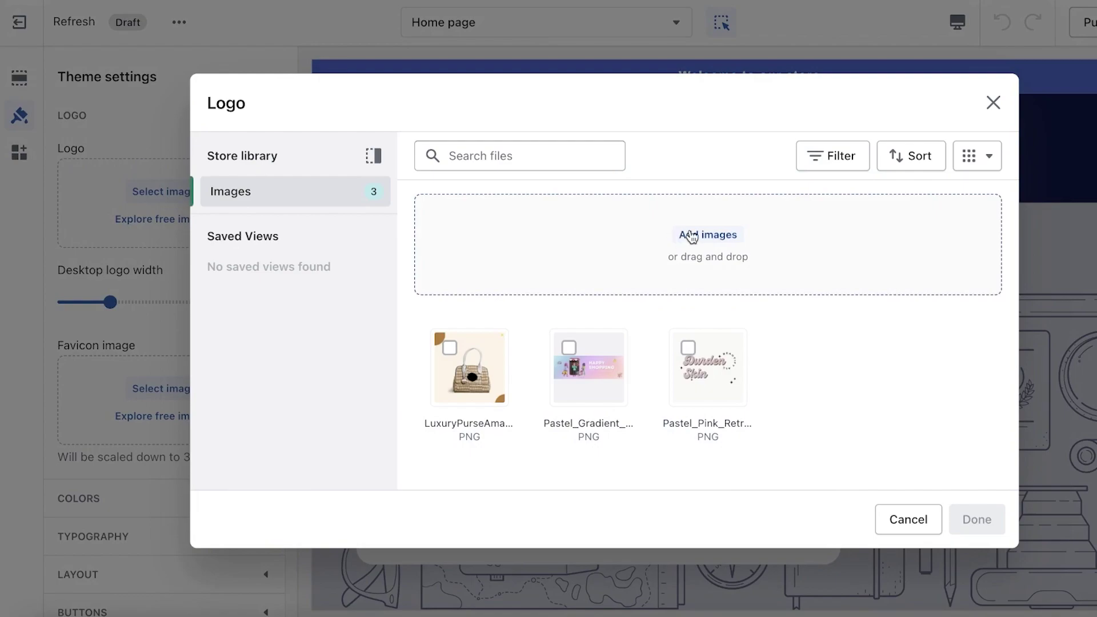
click(902, 516)
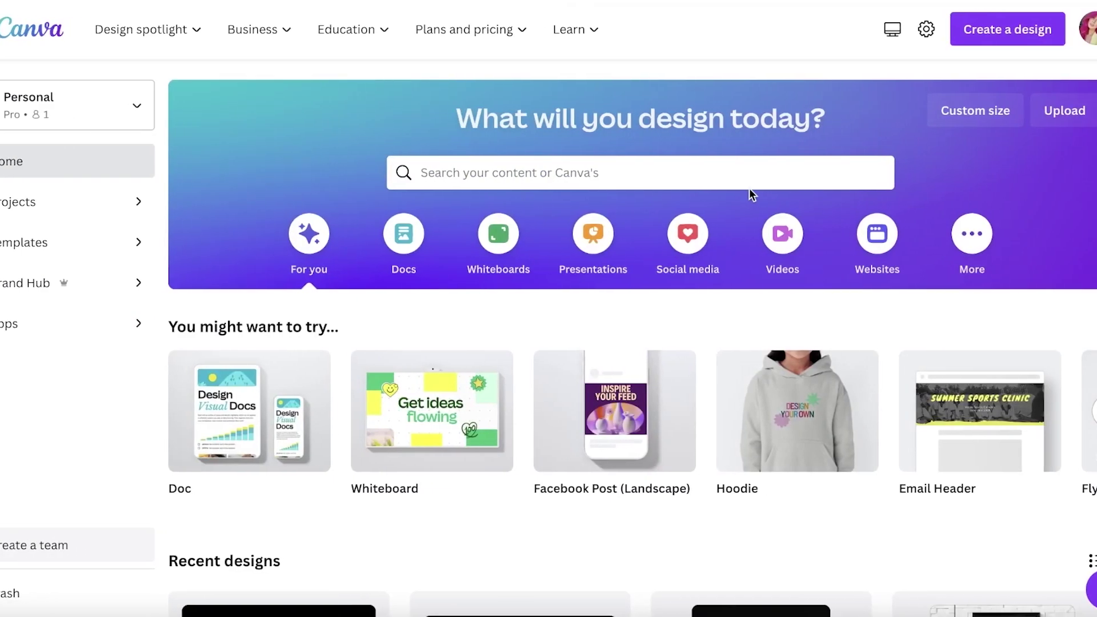
- Switch to Canva and download all pages of the Neutral Feminine Square Border Calligraphy Monogram Logo design as PNG
click(835, 173)
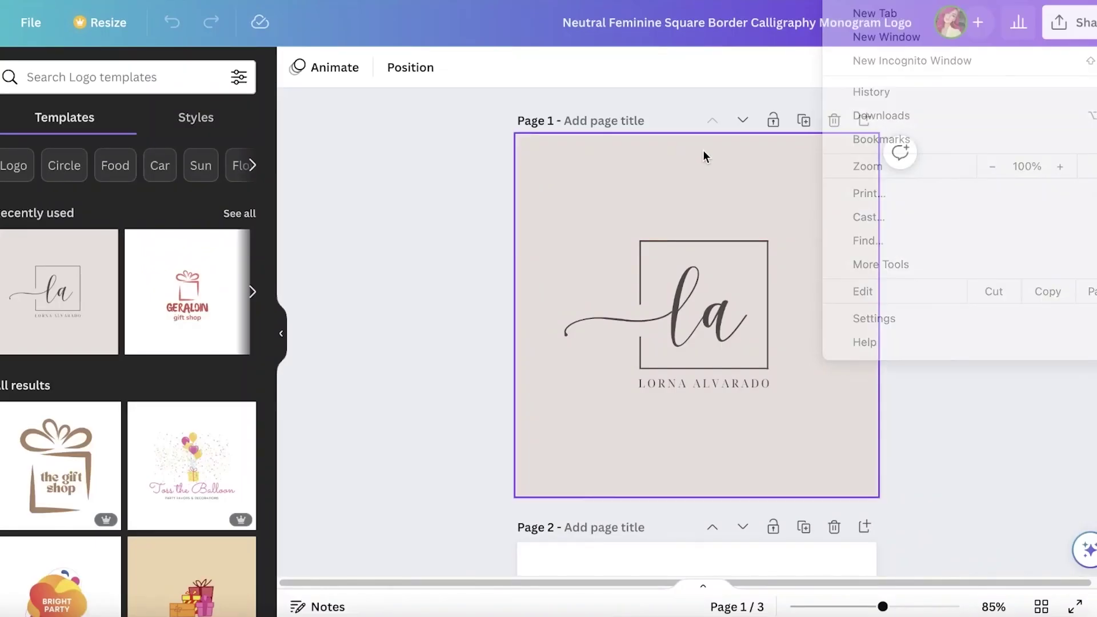
click(703, 157)
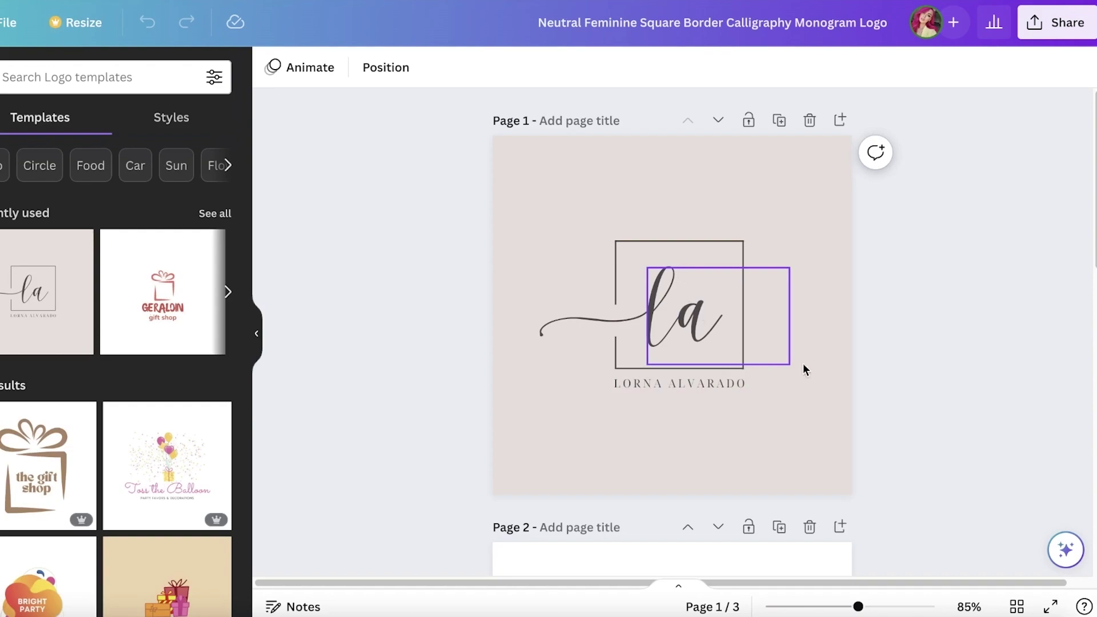
click(1041, 22)
click(828, 453)
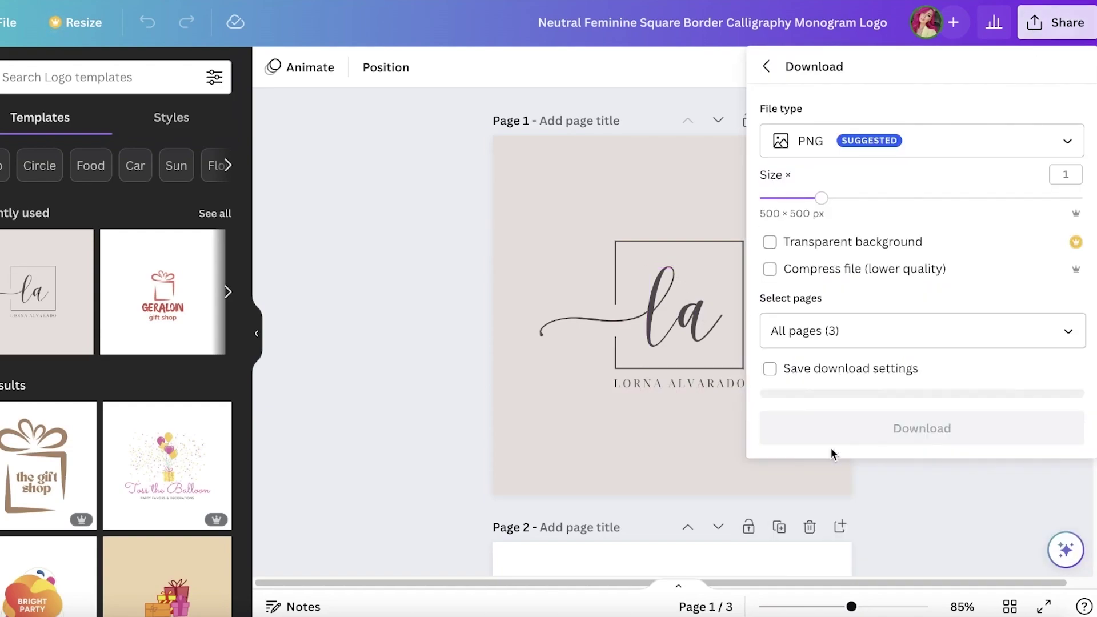
click(860, 414)
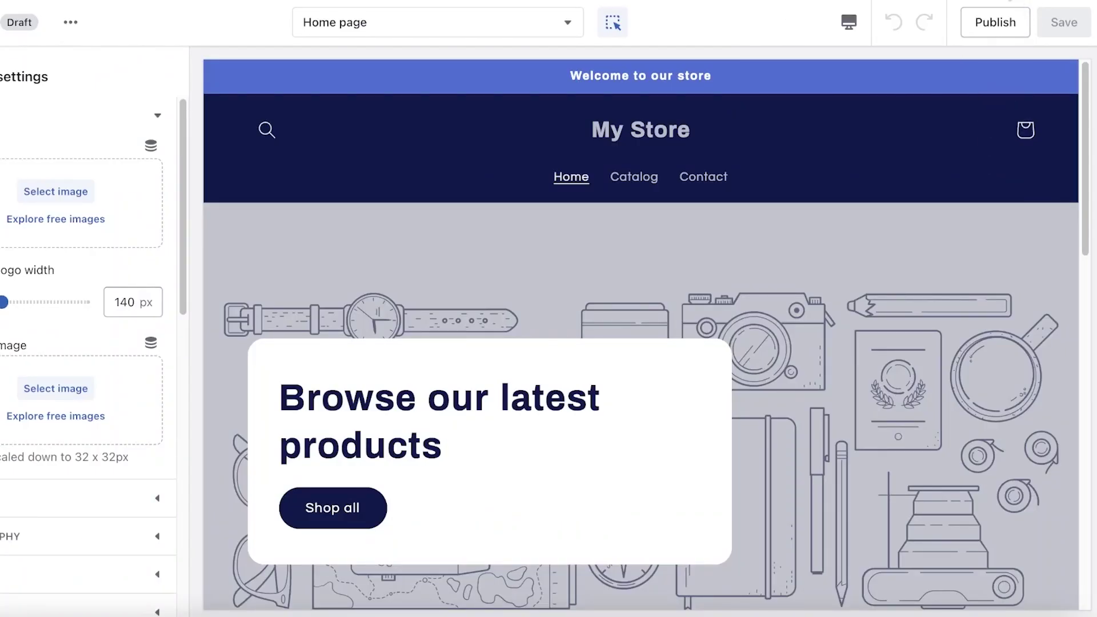
- Try to add the downloaded Neutral Feminine Square Border Calligraphy Monogram Logo zip directly as the theme's logo image
click(999, 3)
drag(863, 68, 120, 186)
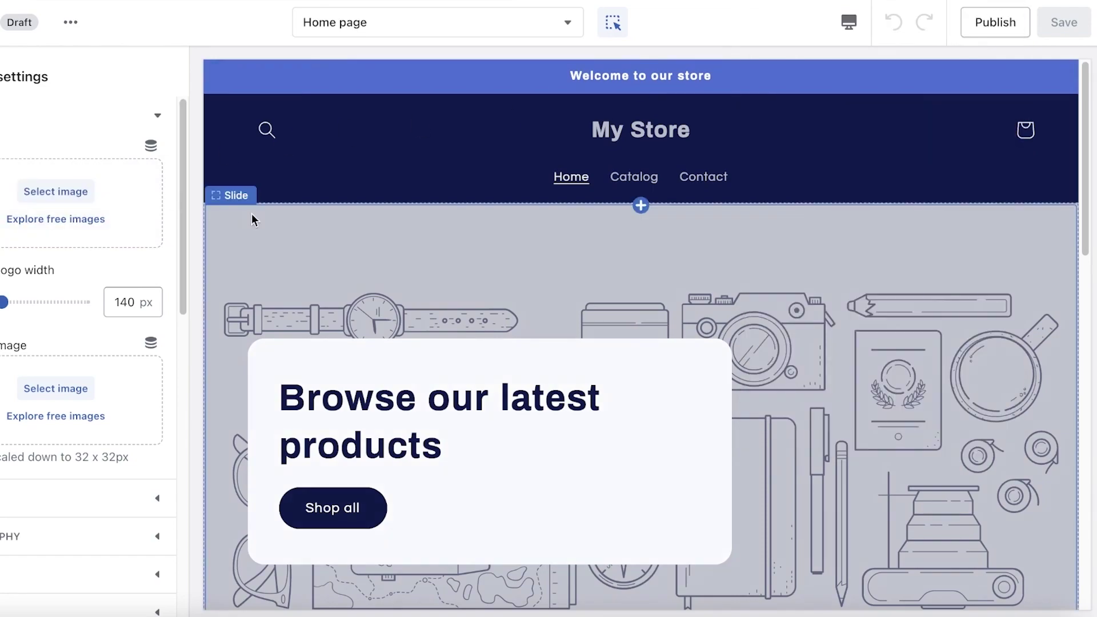
click(1000, 2)
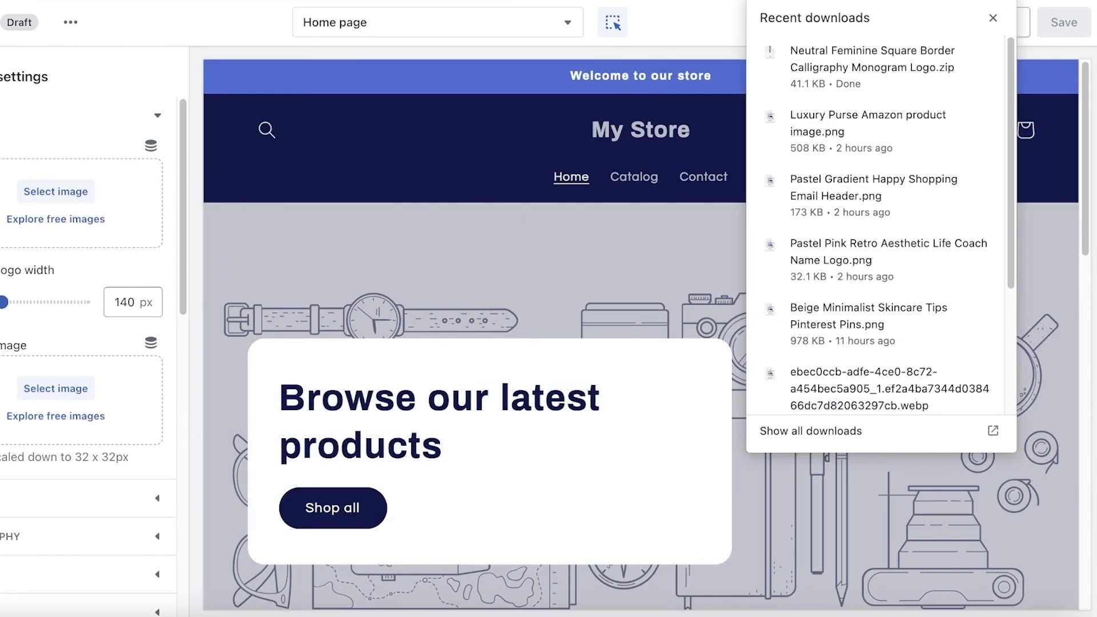
drag(862, 68, 29, 200)
- Extract the downloaded Neutral Feminine Square Border Calligraphy Monogram Logo zip and upload its 1.png as the theme's logo
click(37, 194)
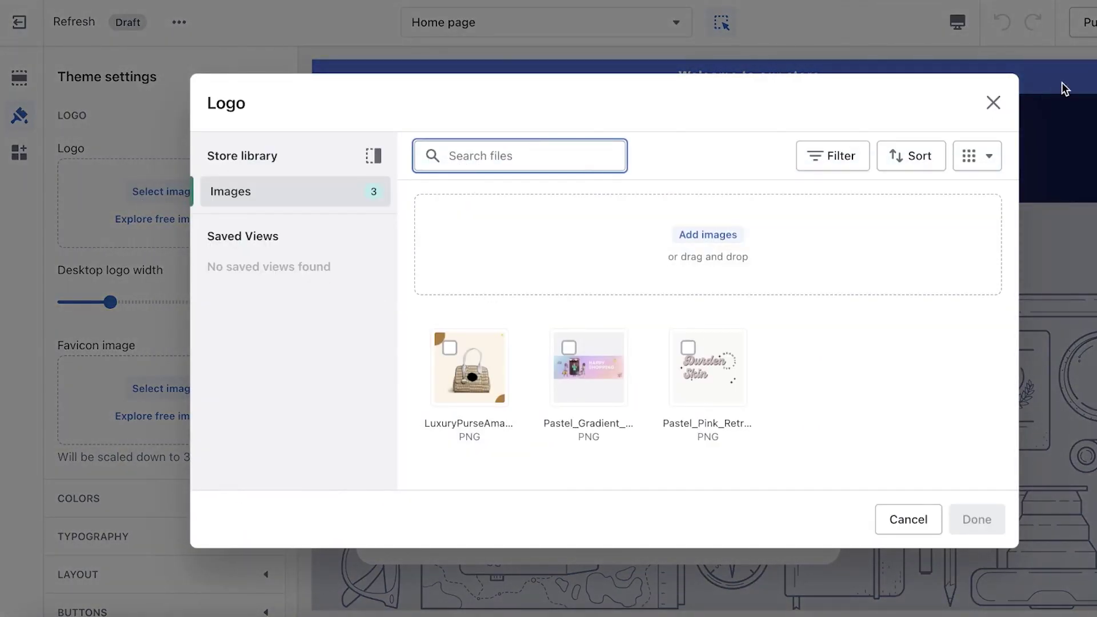
click(1000, 3)
click(960, 57)
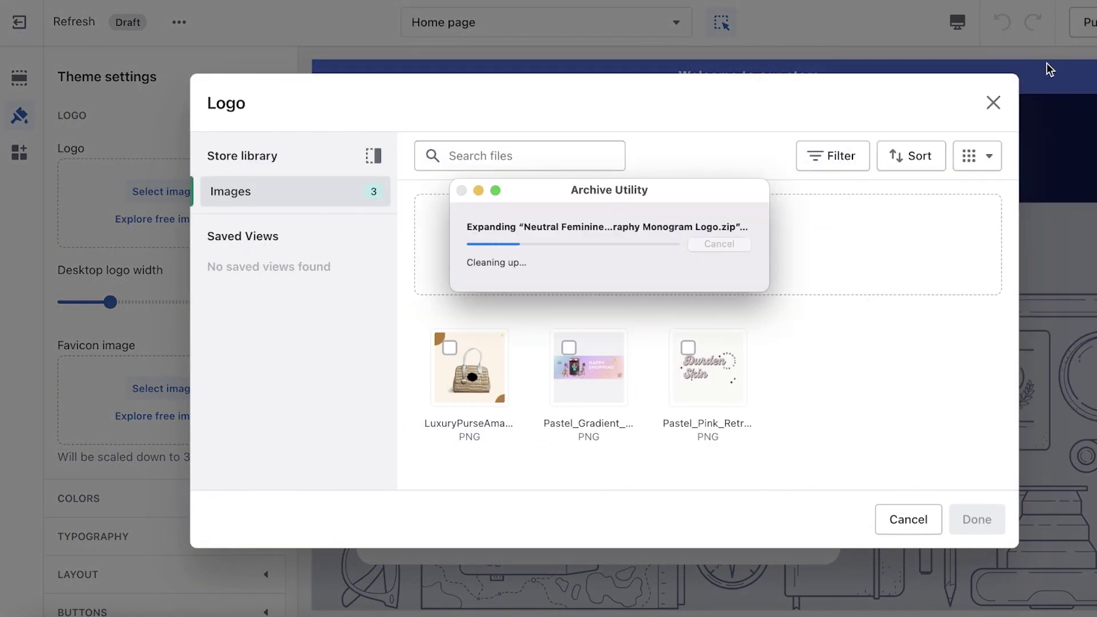
key(Right)
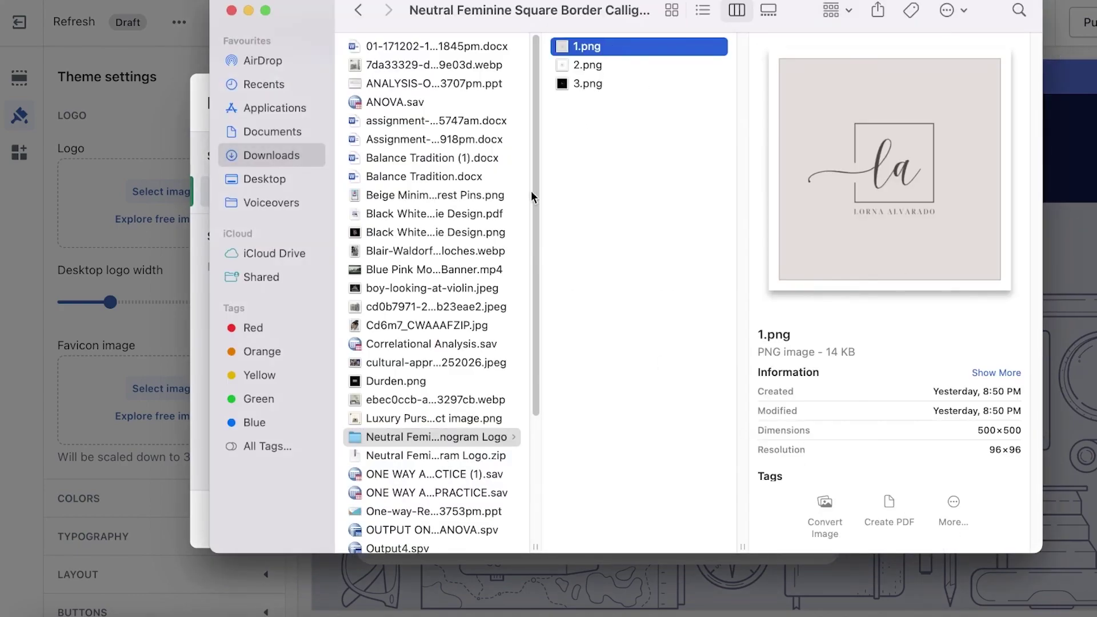
drag(578, 46, 328, 168)
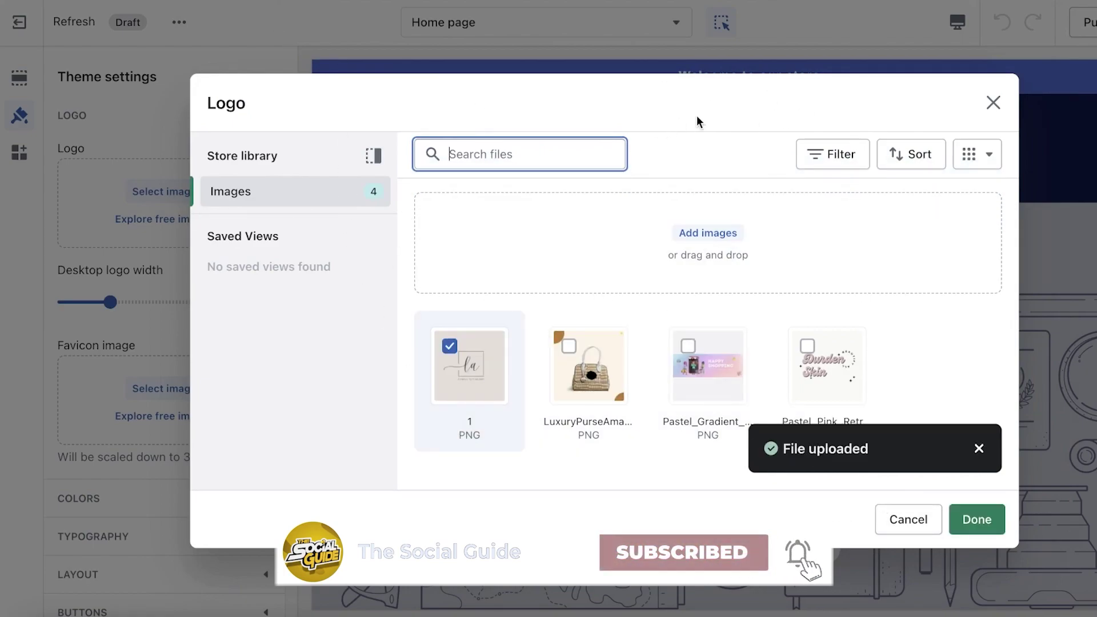
click(978, 519)
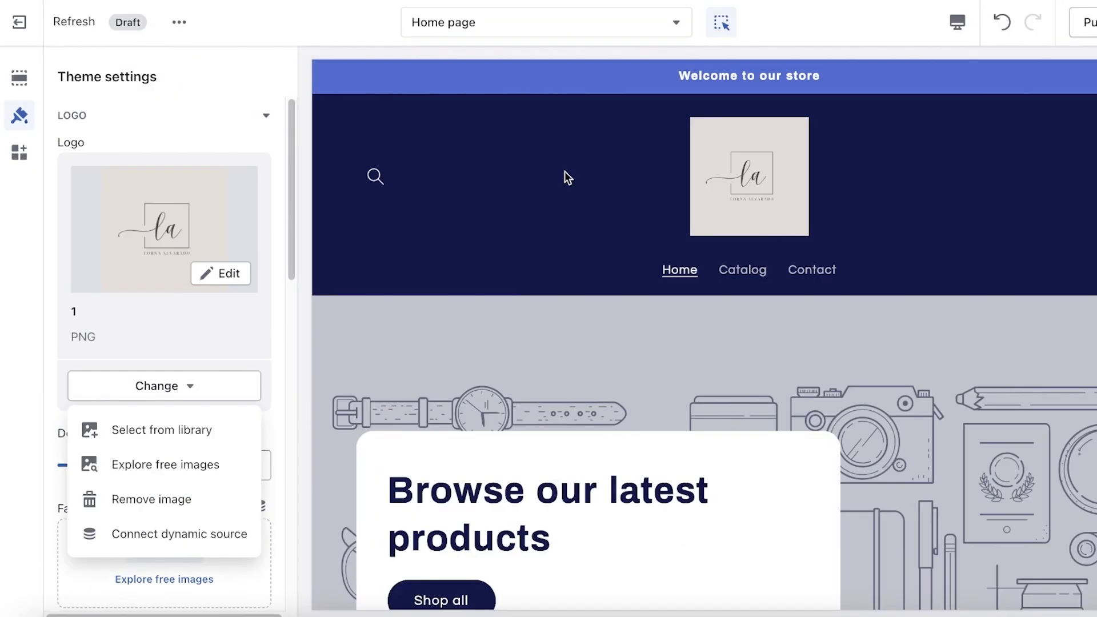
- Look through the Header section's settings, down to its color scheme and selector options
click(489, 175)
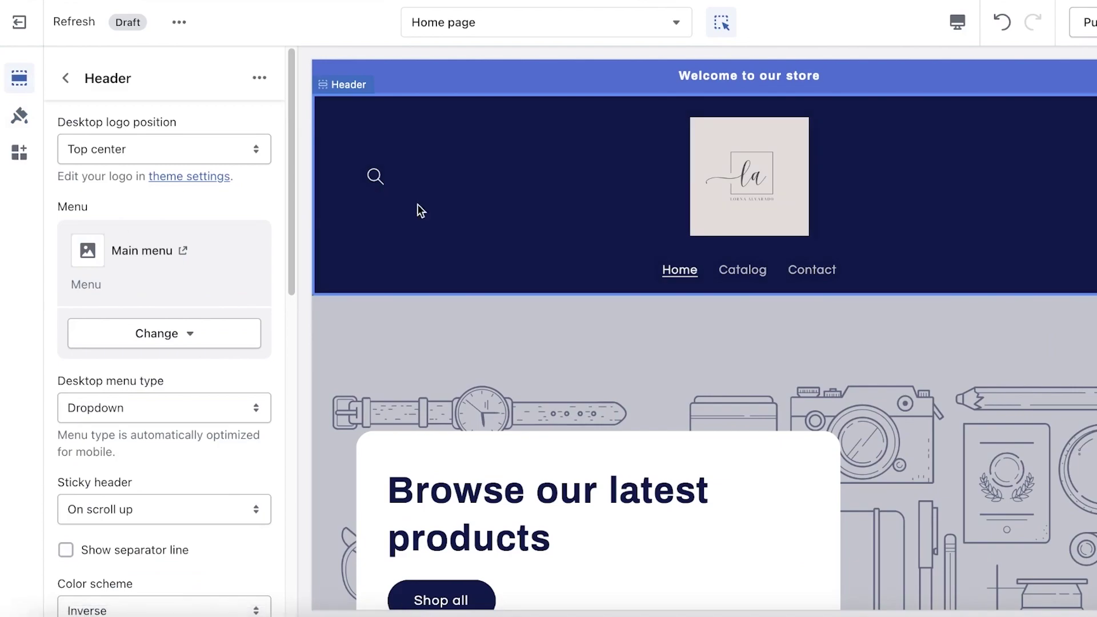
scroll(615, 200, down, 3)
scroll(133, 405, down, 4)
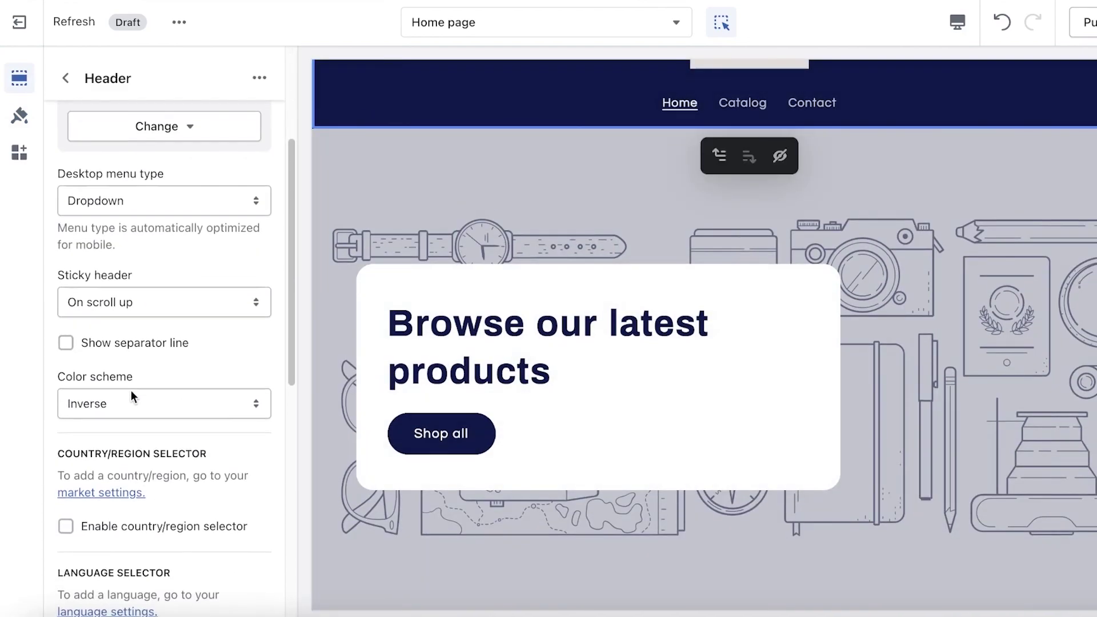
scroll(131, 392, up, 4)
click(66, 79)
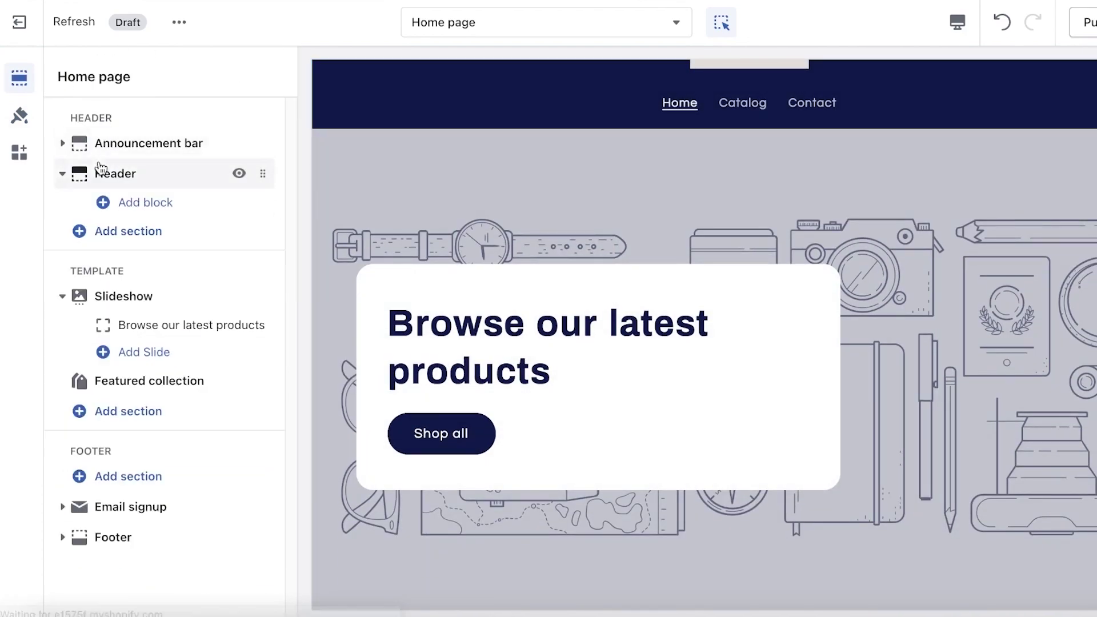
- Examine the theme's Colors settings and check the Accent 2 color against the header in the preview
click(20, 115)
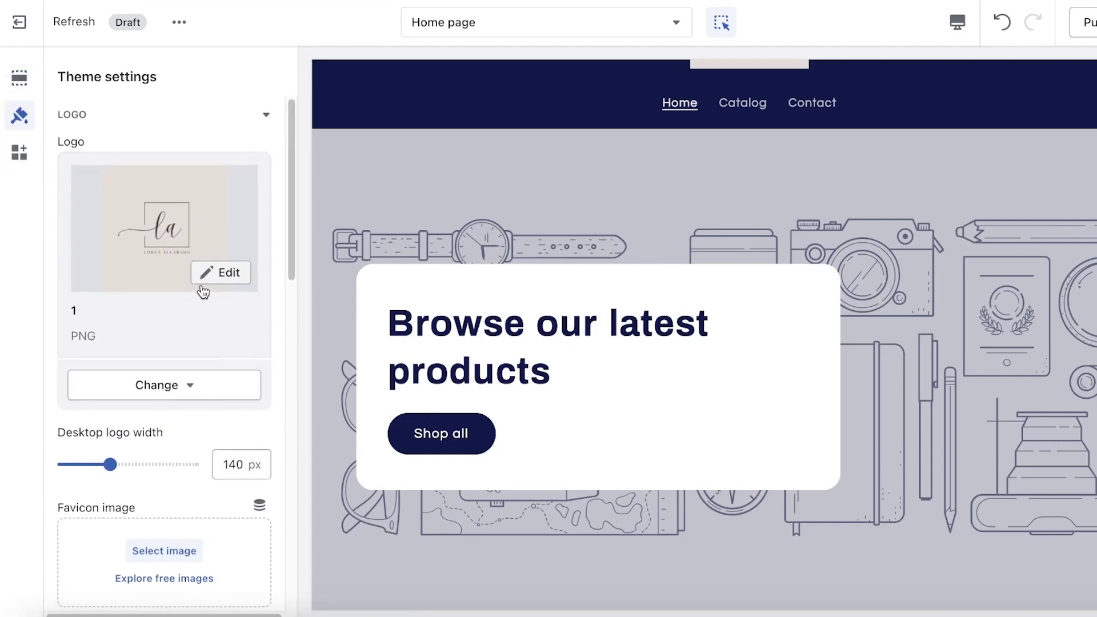
scroll(170, 356, down, 8)
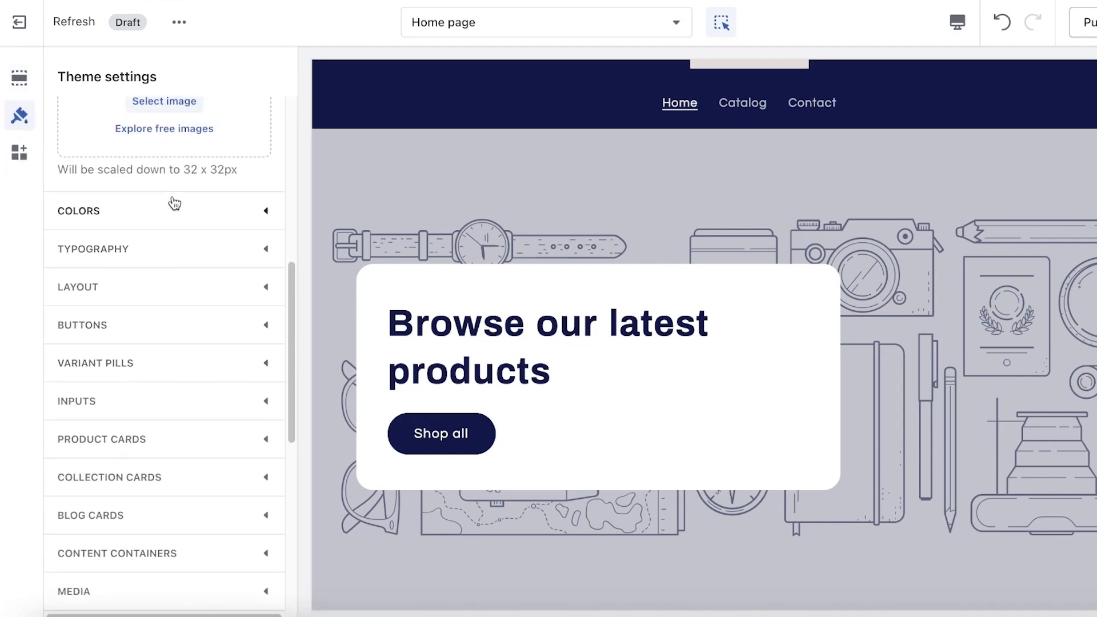
scroll(132, 302, up, 8)
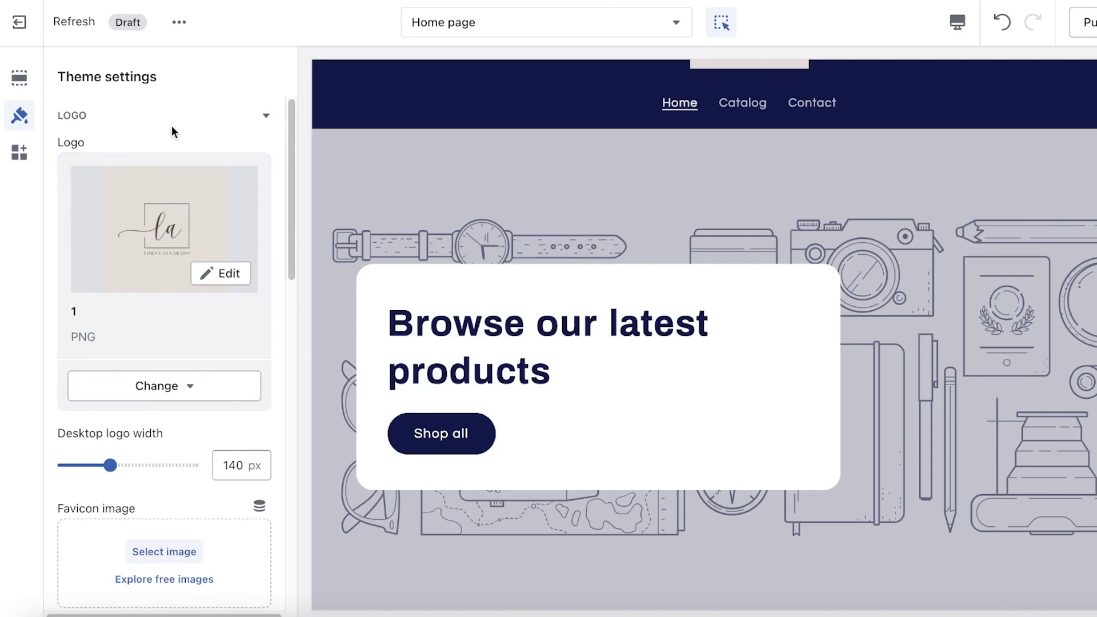
click(212, 114)
click(161, 148)
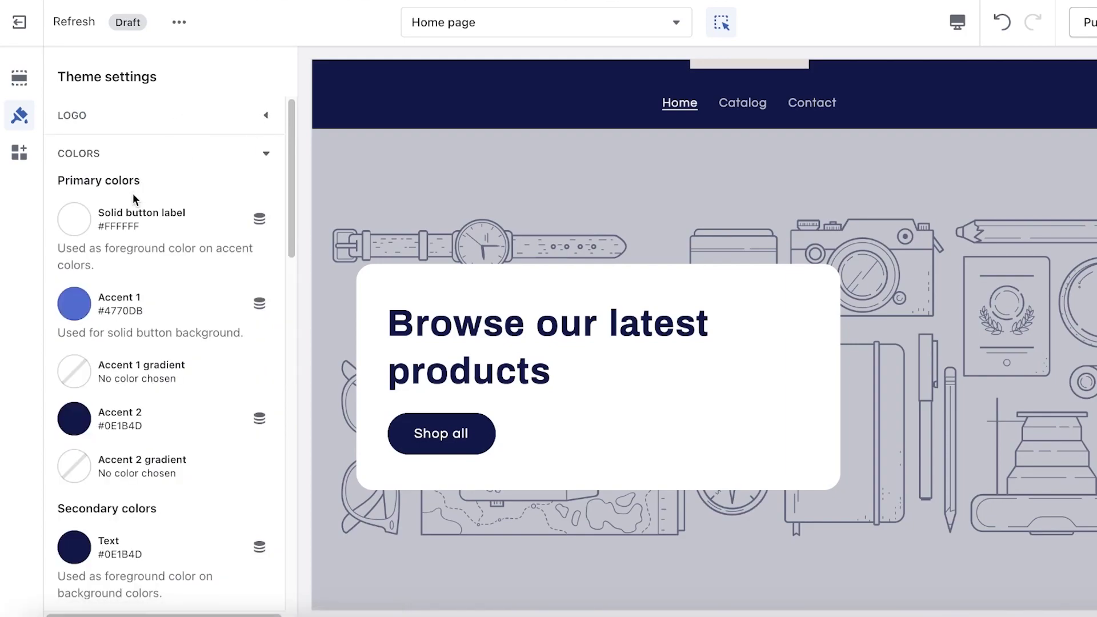
click(87, 421)
scroll(492, 123, up, 1)
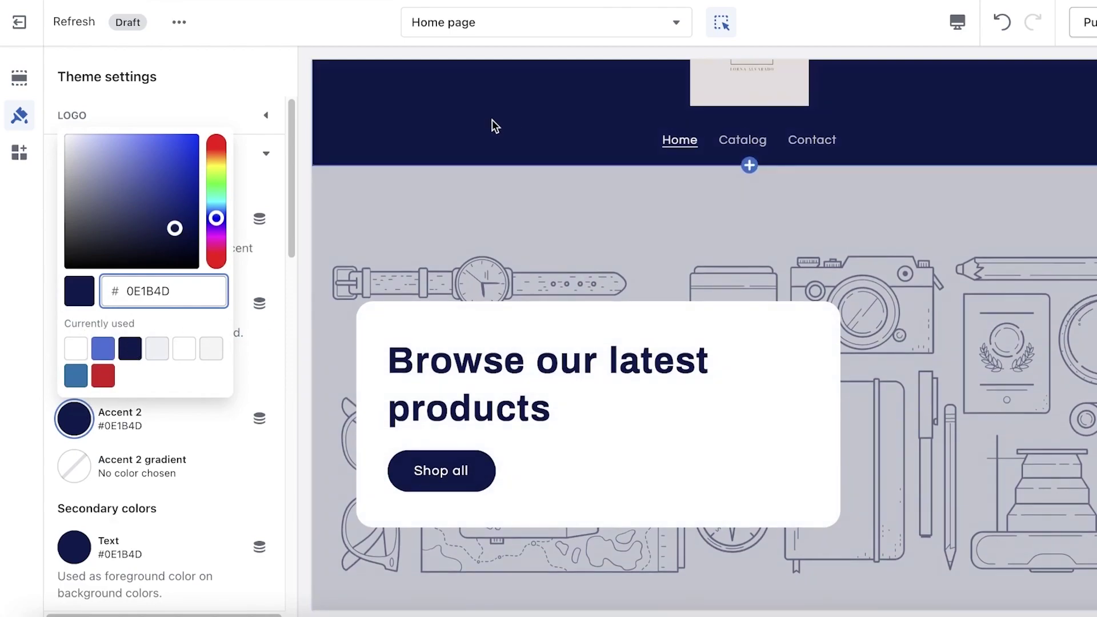
- Try the Accent 1 and Inverse color schemes on the Header section and settle on Accent 2
click(492, 122)
scroll(178, 381, down, 5)
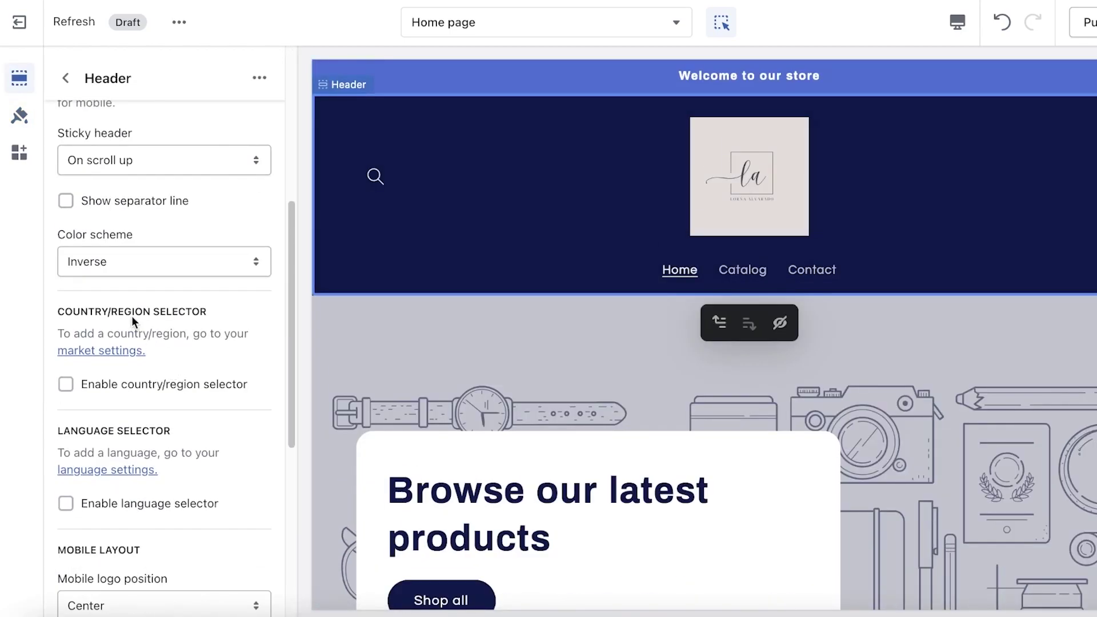
scroll(135, 257, up, 1)
click(140, 296)
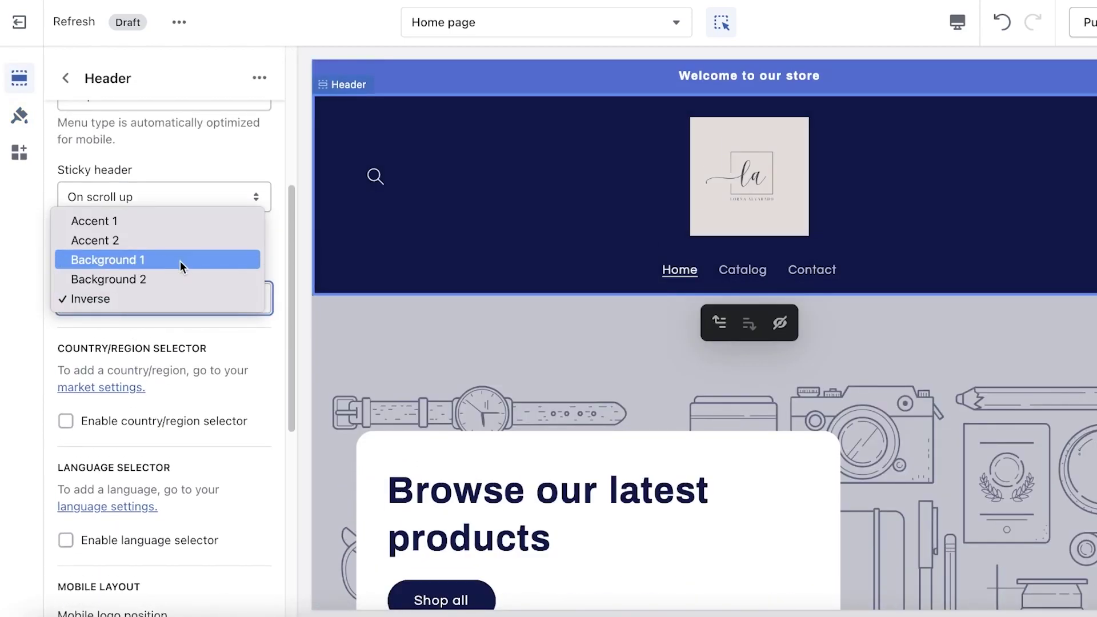
click(172, 219)
click(166, 302)
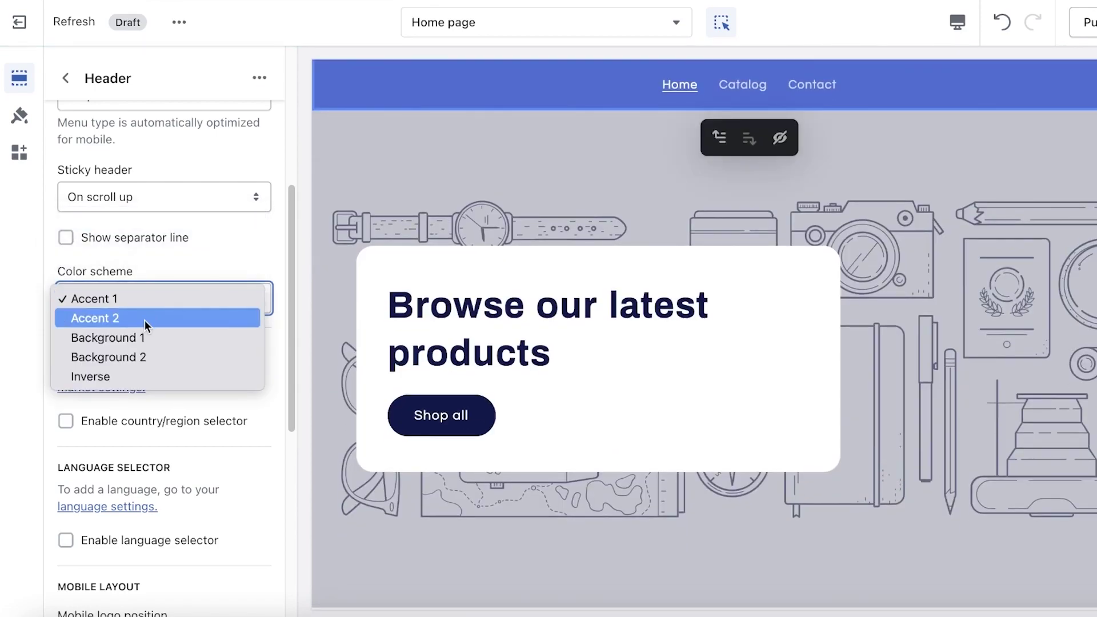
click(144, 319)
click(190, 297)
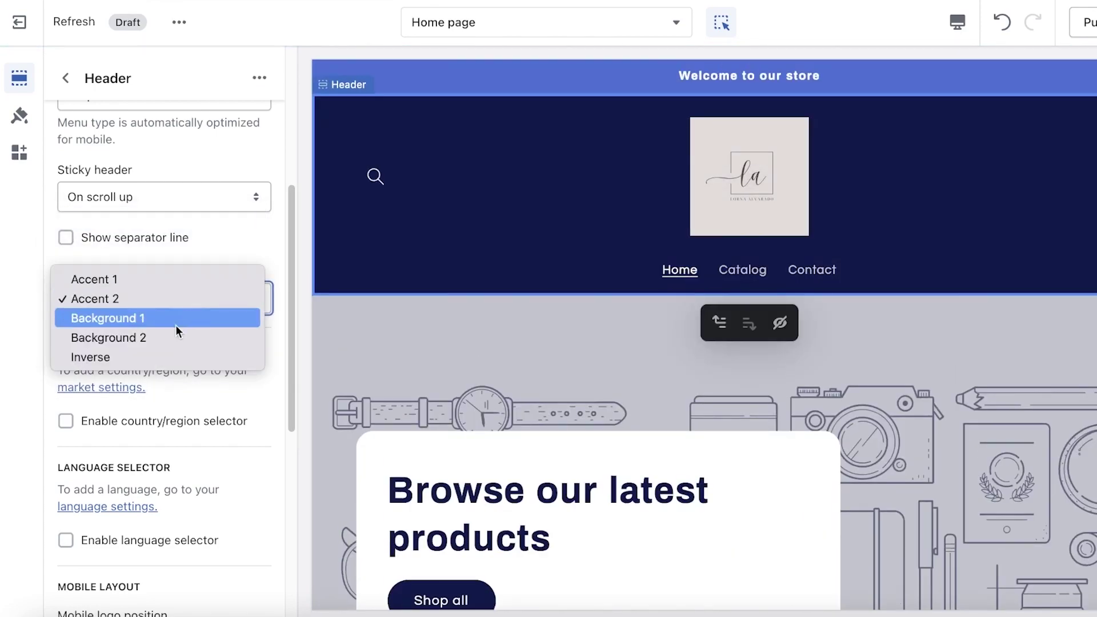
click(156, 351)
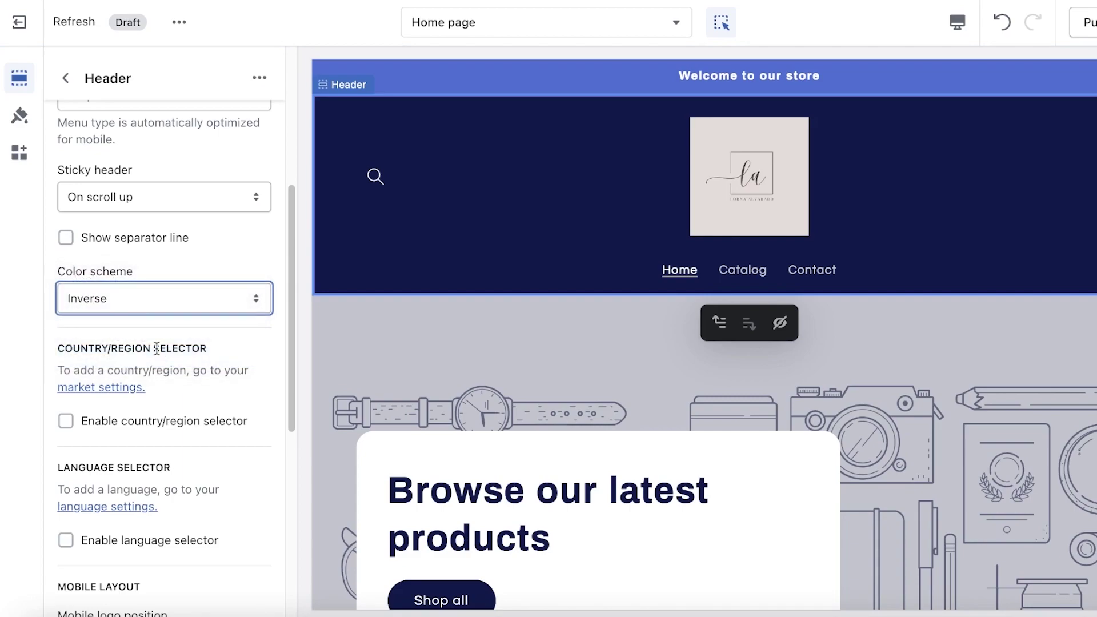
click(143, 309)
click(129, 242)
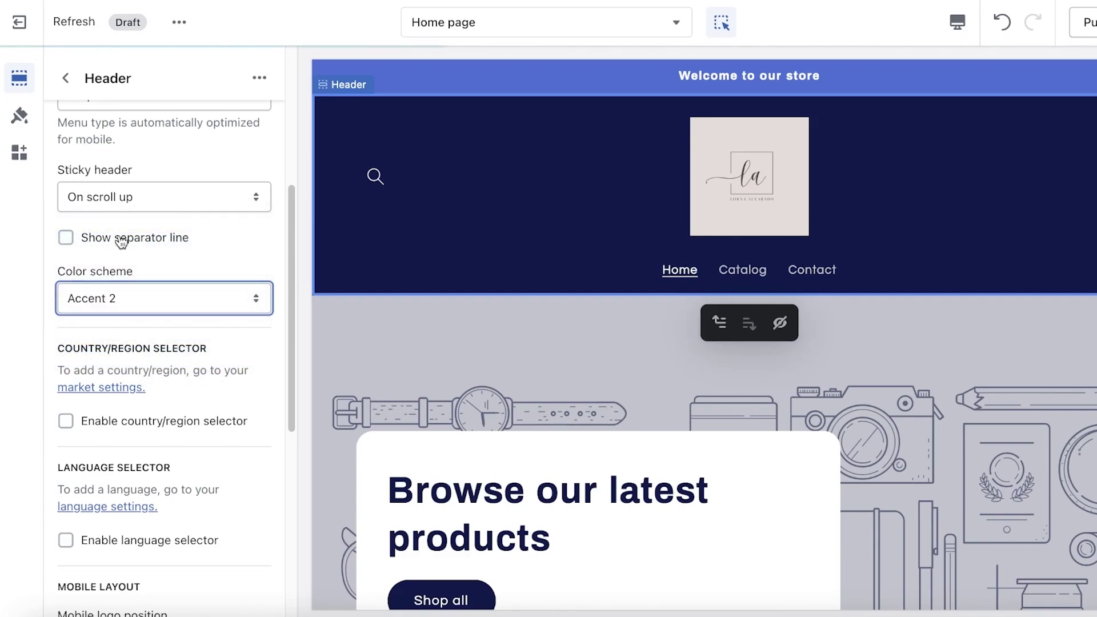
- Check the theme's Accent 2 color and the Header section's desktop menu type options without changing them
click(66, 78)
click(8, 117)
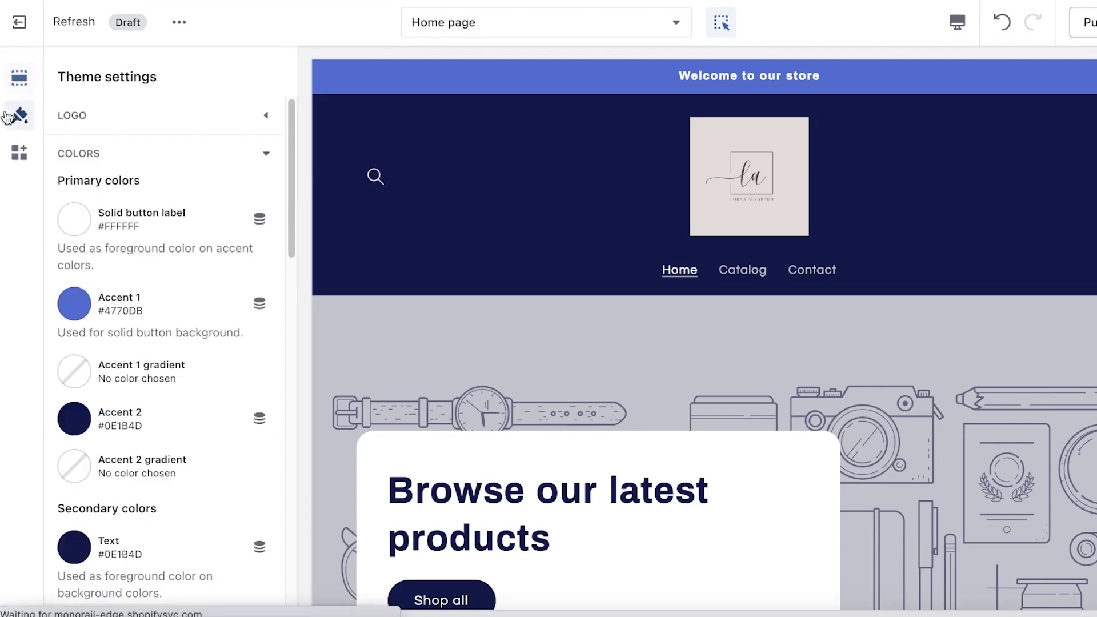
click(66, 423)
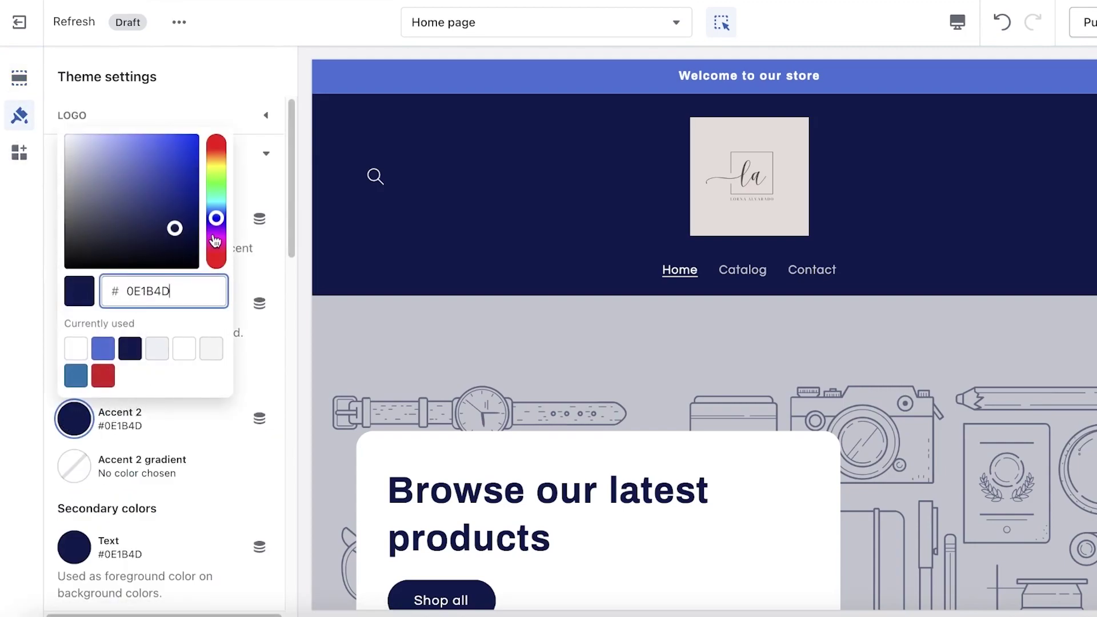
click(460, 201)
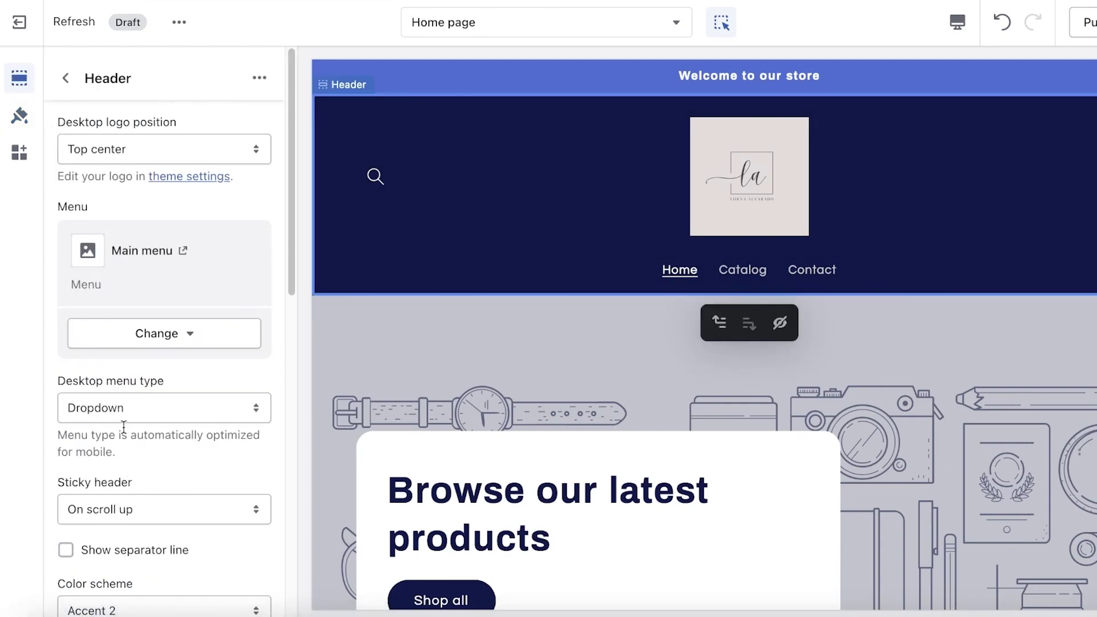
click(133, 408)
click(185, 516)
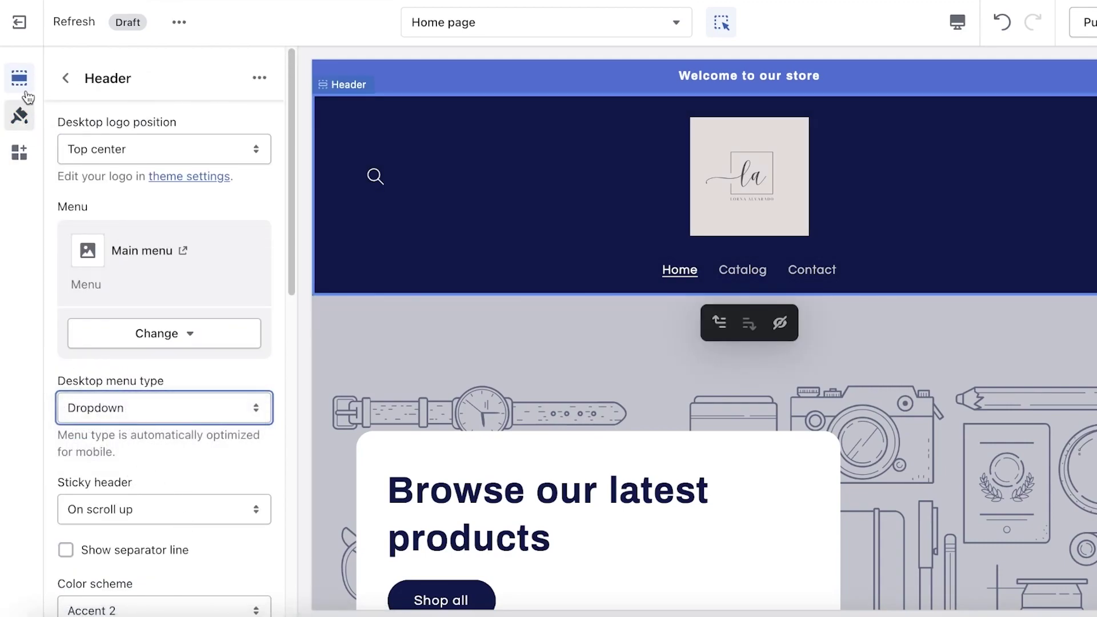
- Set the theme's Accent 2 color to light peach #FFE2CE
click(20, 114)
drag(145, 192, 72, 143)
mouse_move(216, 218)
mouse_down()
mouse_move(218, 166)
mouse_move(217, 240)
mouse_move(216, 152)
mouse_up()
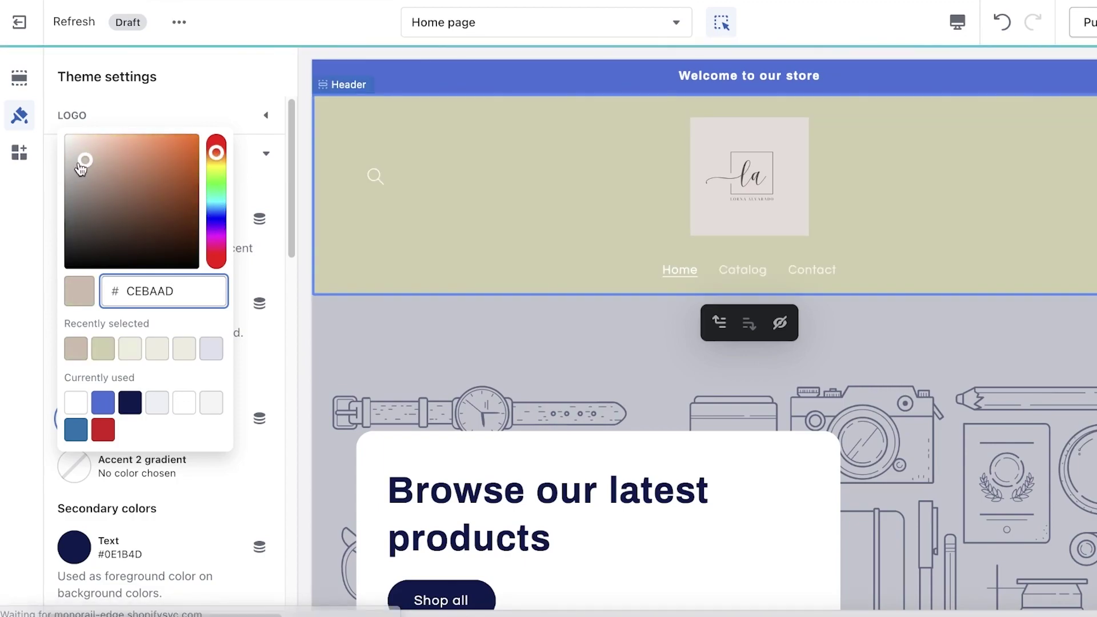
drag(93, 151, 90, 130)
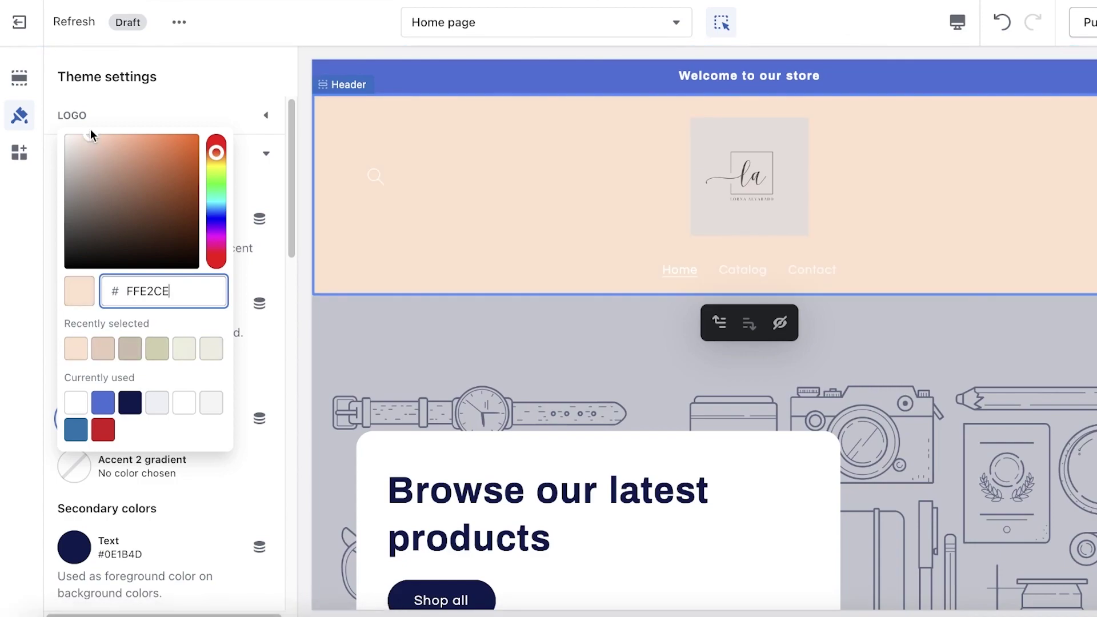
click(92, 126)
click(98, 117)
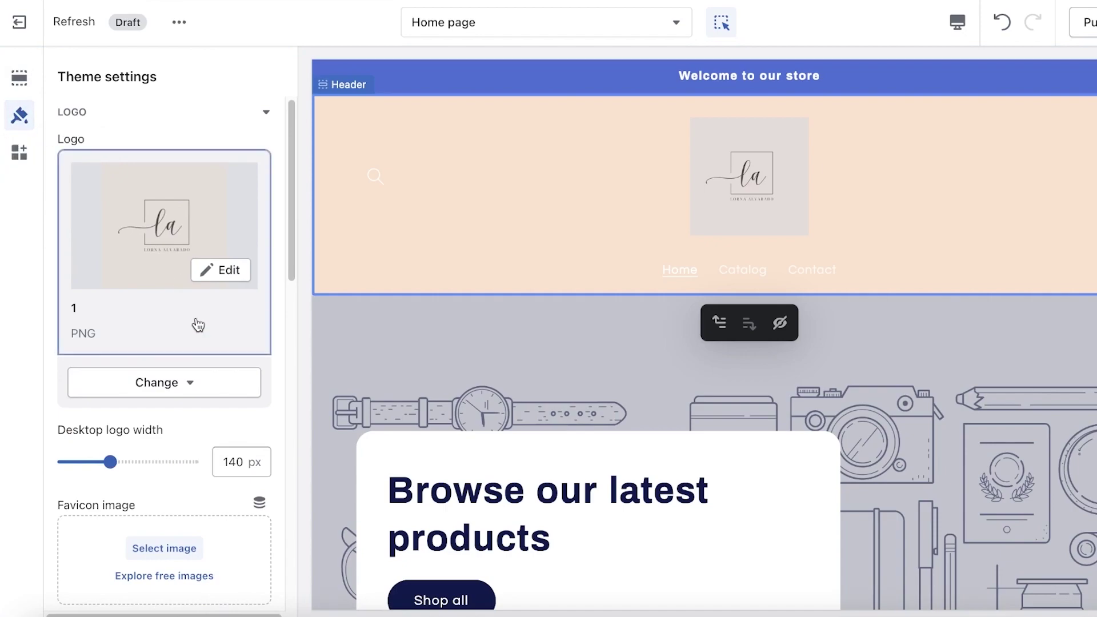
- Set the theme's Accent 2 color to brown #846754 in the Colors settings
scroll(149, 458, down, 2)
scroll(346, 323, down, 5)
scroll(264, 338, up, 2)
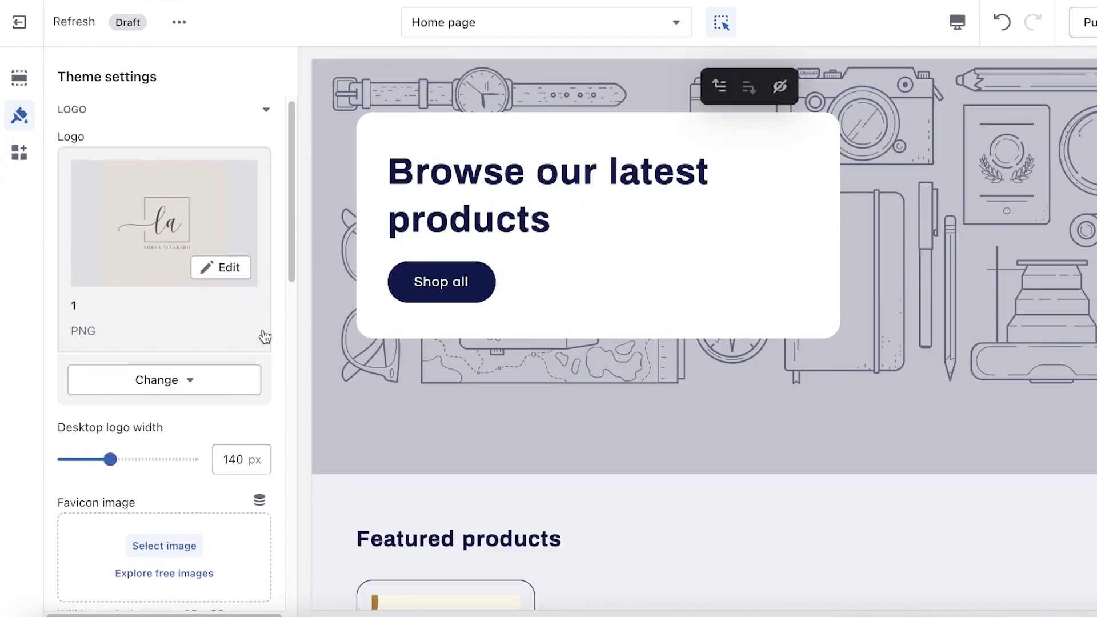
scroll(108, 535, down, 5)
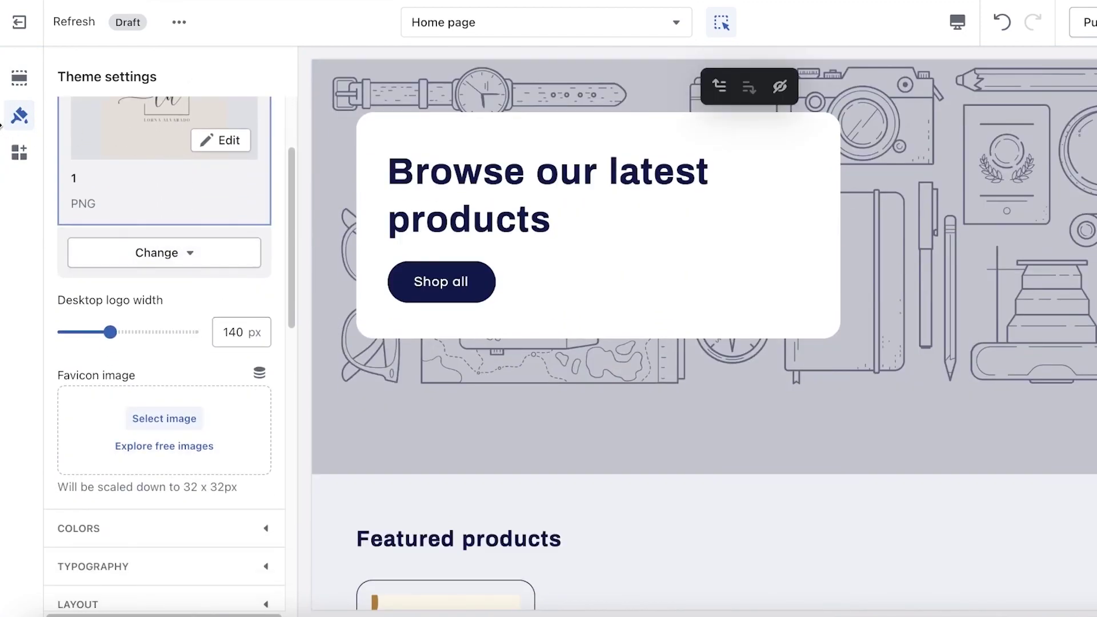
scroll(201, 360, down, 15)
scroll(149, 235, up, 8)
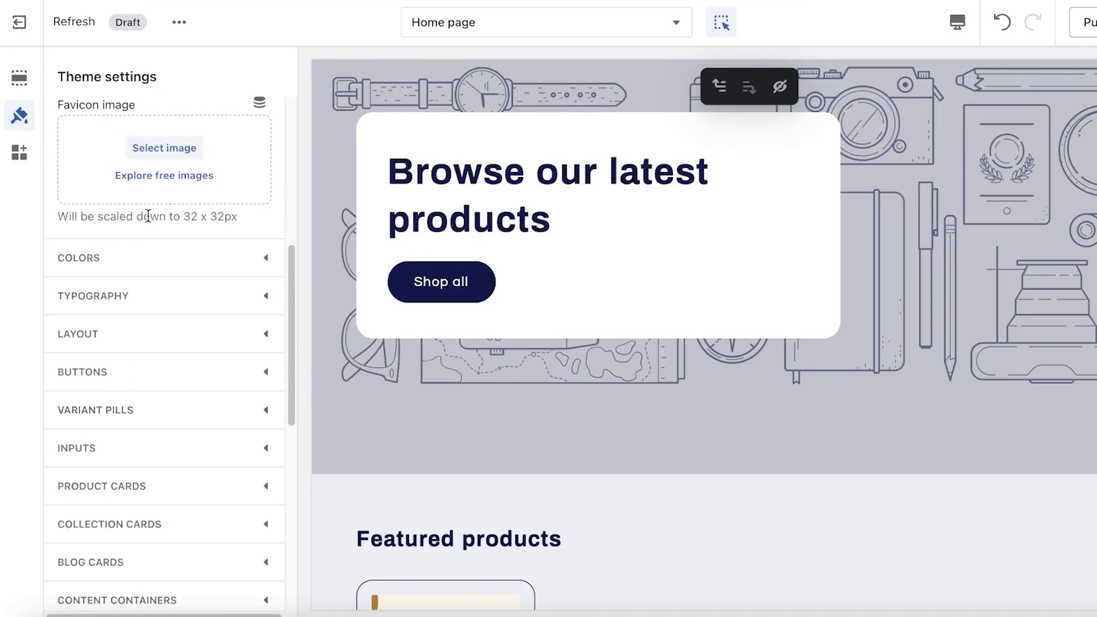
click(106, 262)
scroll(76, 269, up, 3)
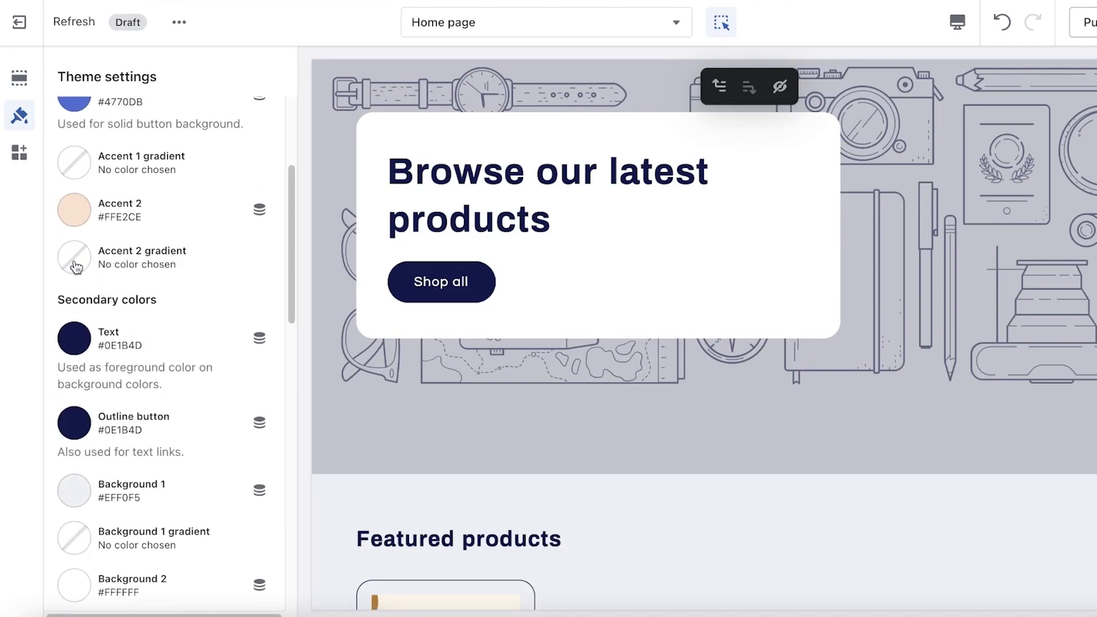
click(74, 209)
drag(132, 254, 113, 303)
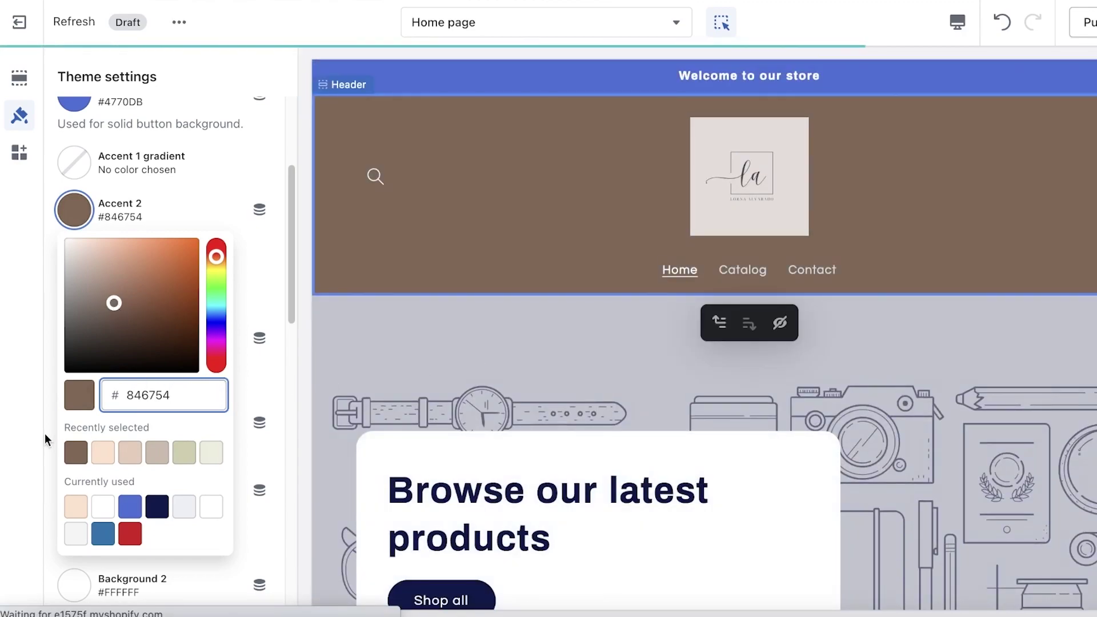
click(55, 409)
- Change the theme's secondary Text color to a muted gray-green
click(85, 353)
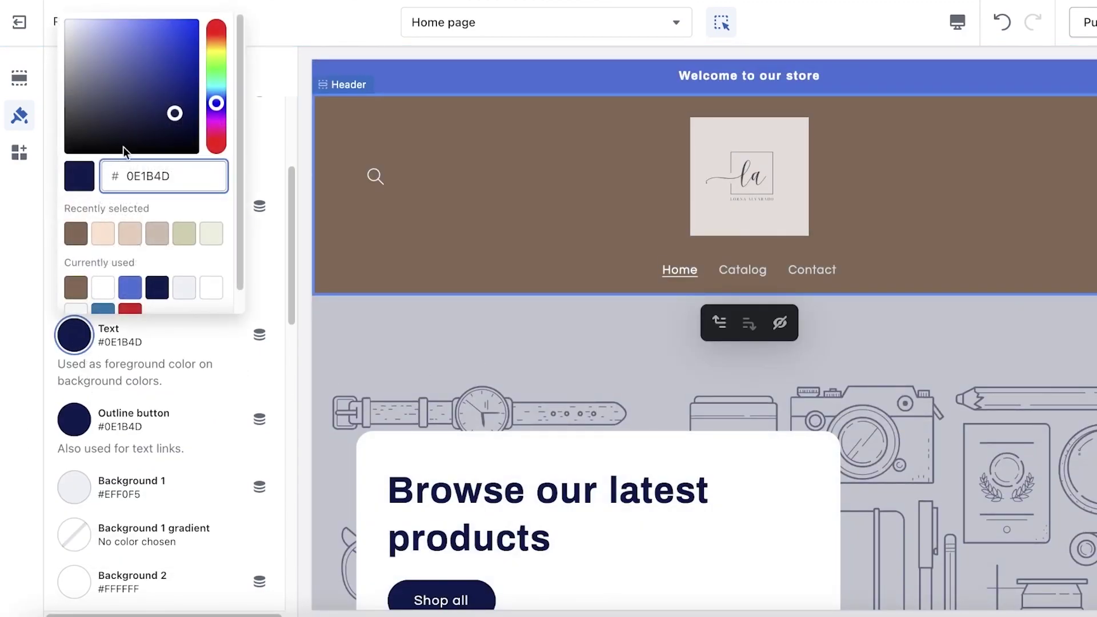
click(136, 109)
click(198, 53)
click(216, 52)
drag(93, 54, 86, 68)
click(73, 343)
- Set the theme's Outline button color to dark brown and the secondary Text color to taupe #A19485
click(74, 419)
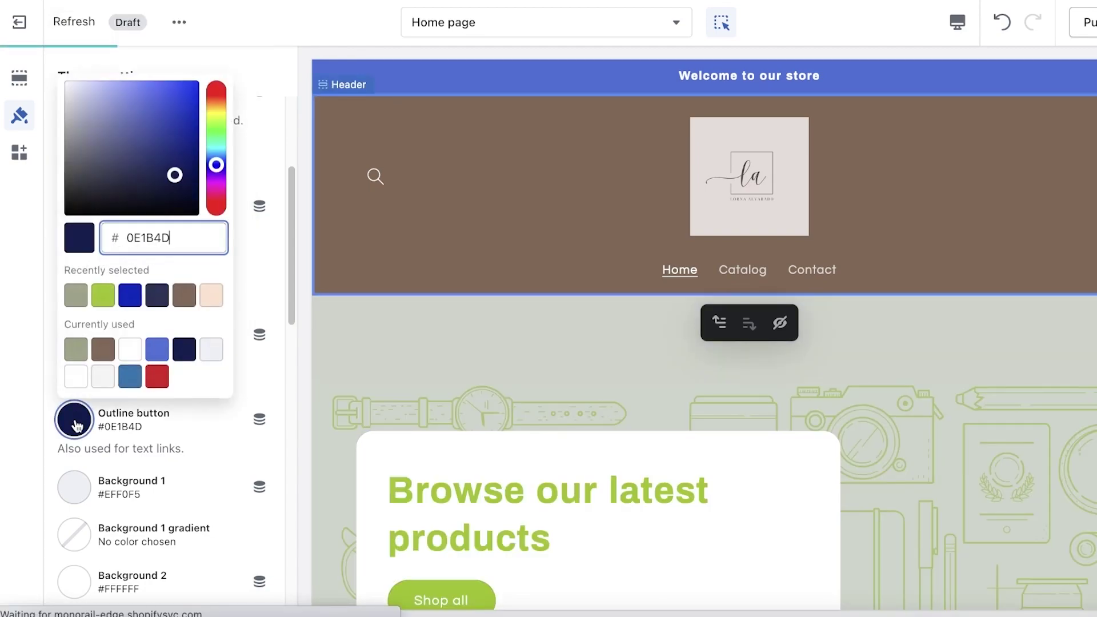
click(41, 349)
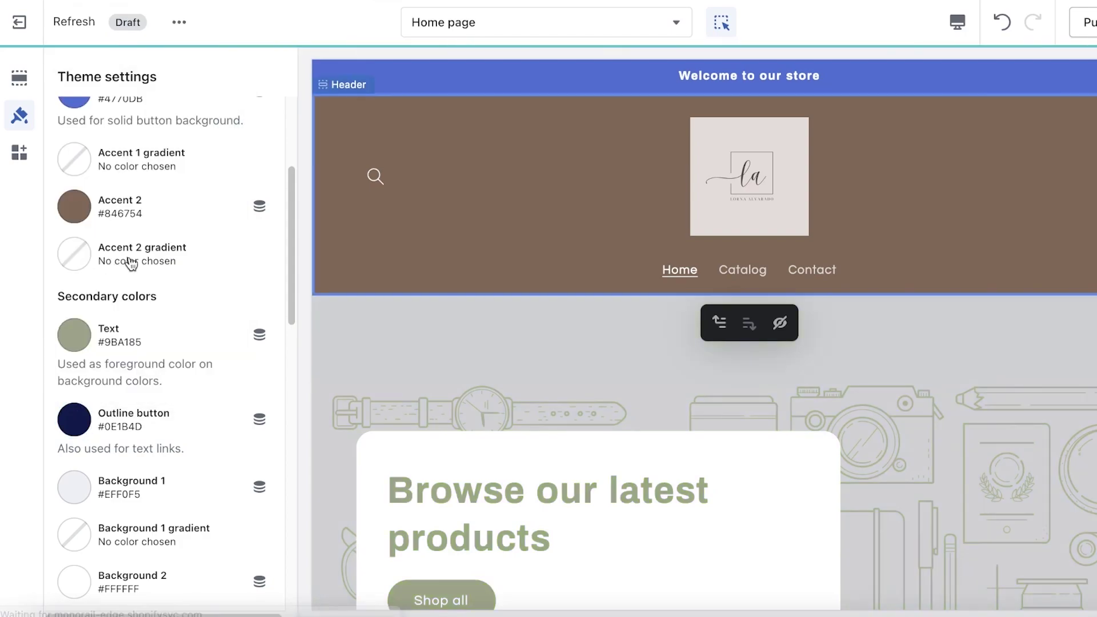
click(74, 419)
click(216, 111)
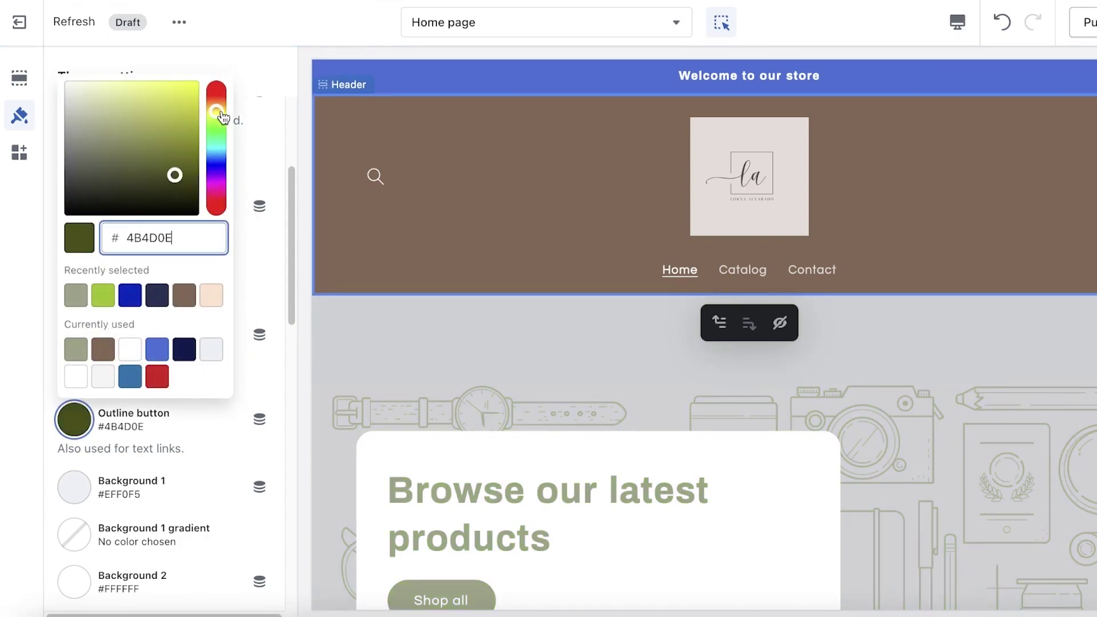
click(178, 201)
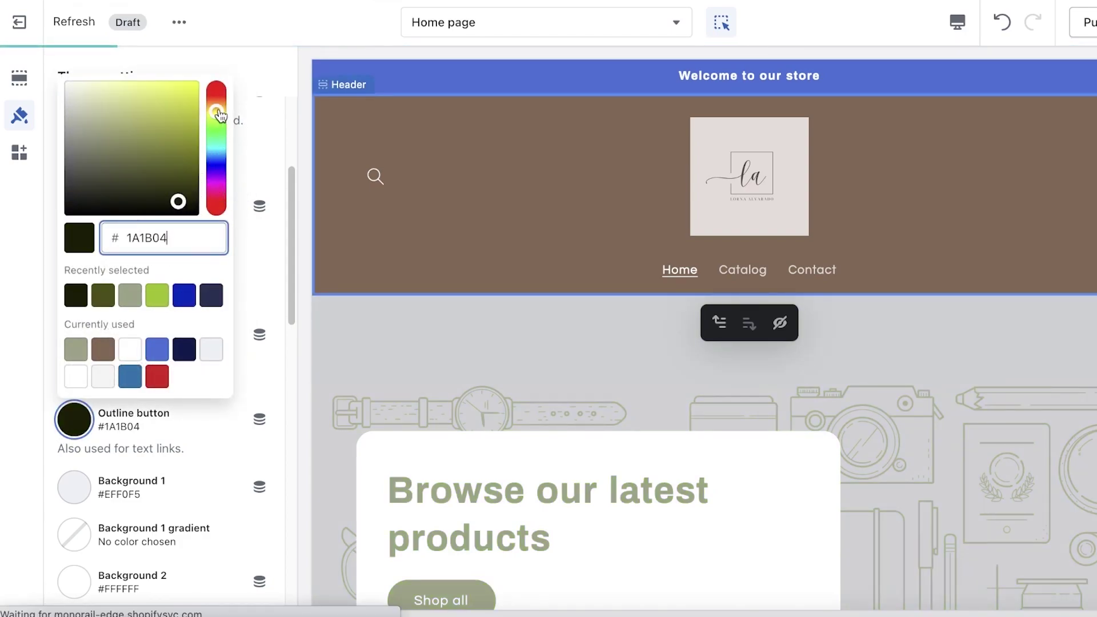
click(216, 93)
click(179, 175)
click(9, 375)
- Set the theme's Accent 1 color to peach #EFBB98
scroll(171, 342, up, 4)
scroll(492, 360, down, 3)
scroll(492, 360, up, 3)
click(74, 303)
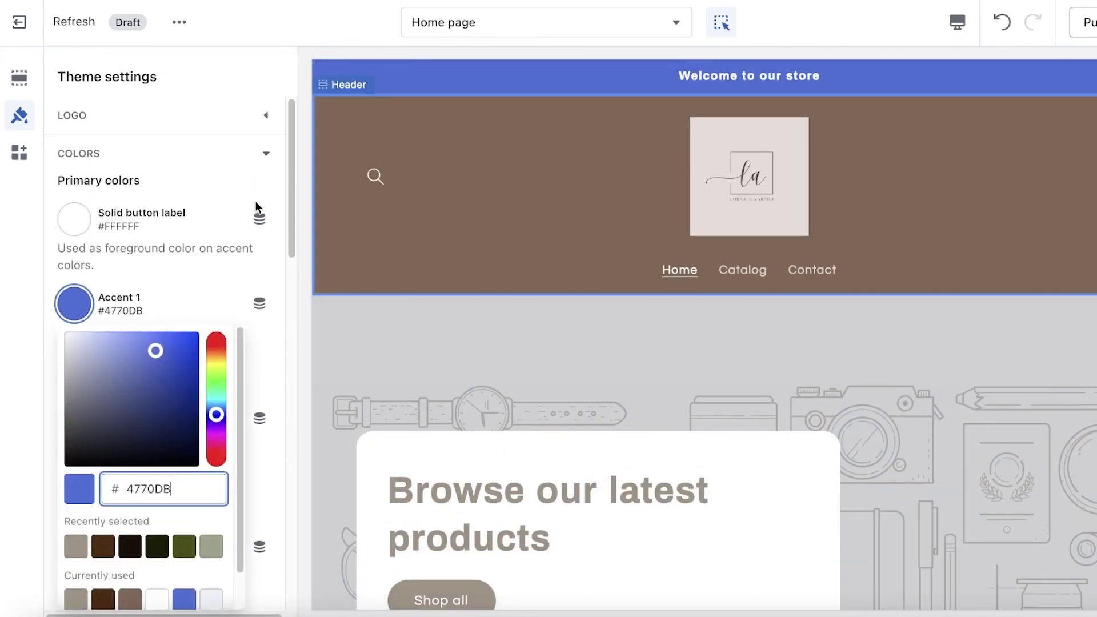
click(108, 370)
click(216, 362)
click(216, 350)
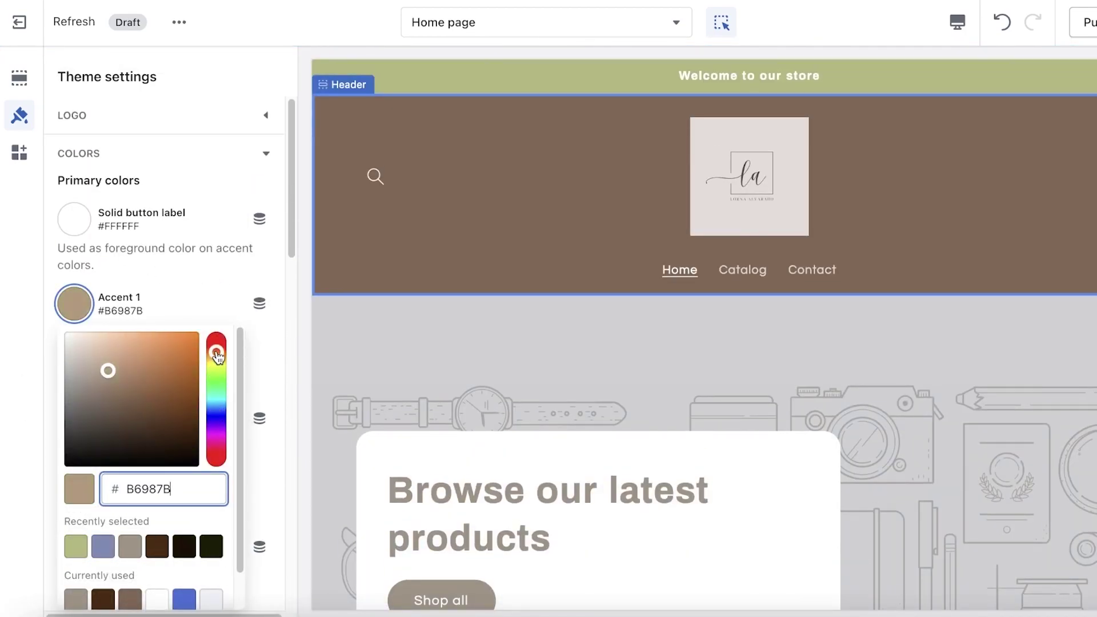
click(110, 340)
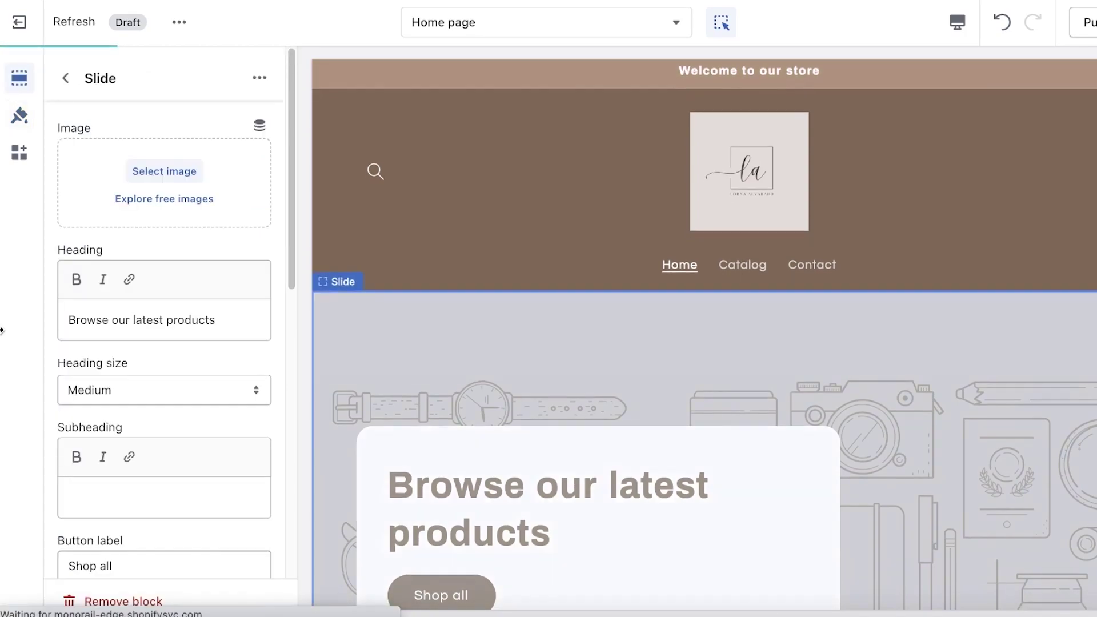
- Try Mono as the headings font in the theme's typography settings
click(19, 115)
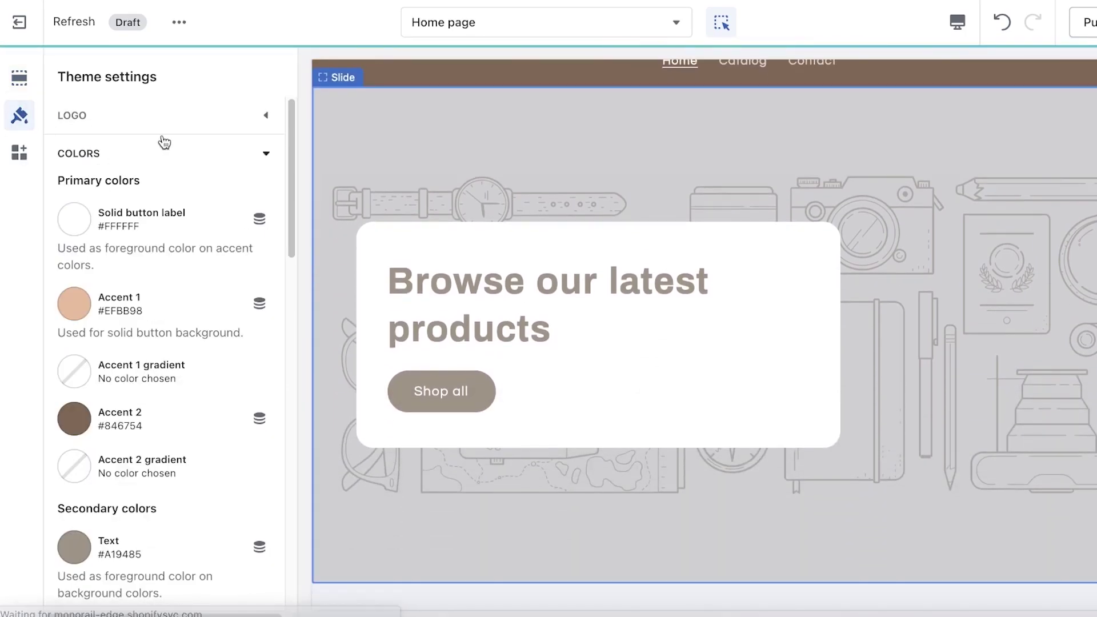
click(145, 153)
click(112, 190)
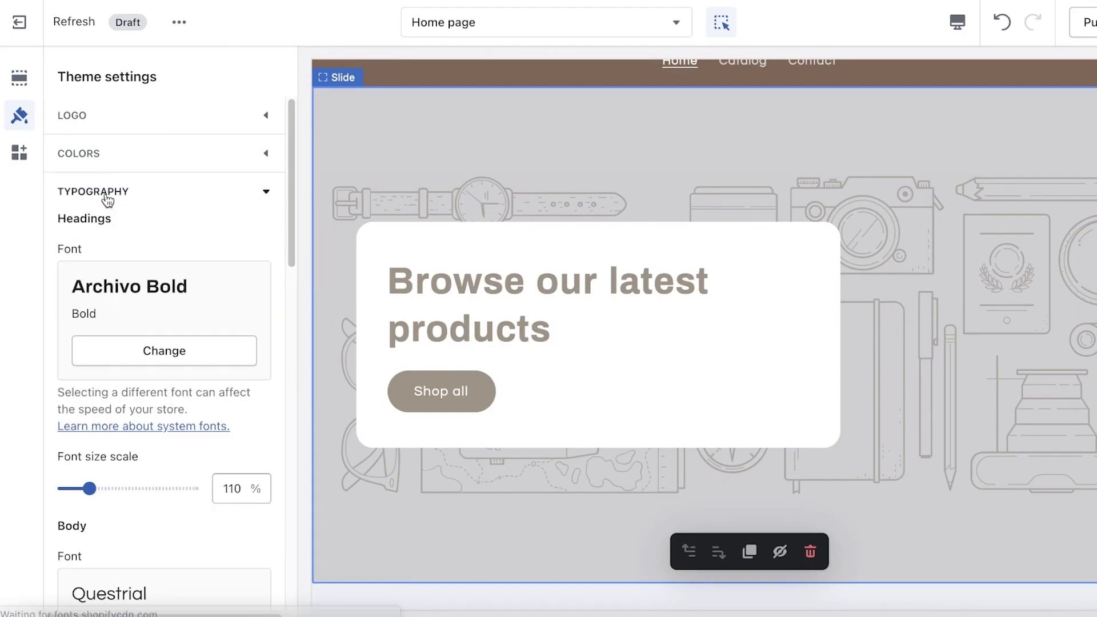
click(142, 360)
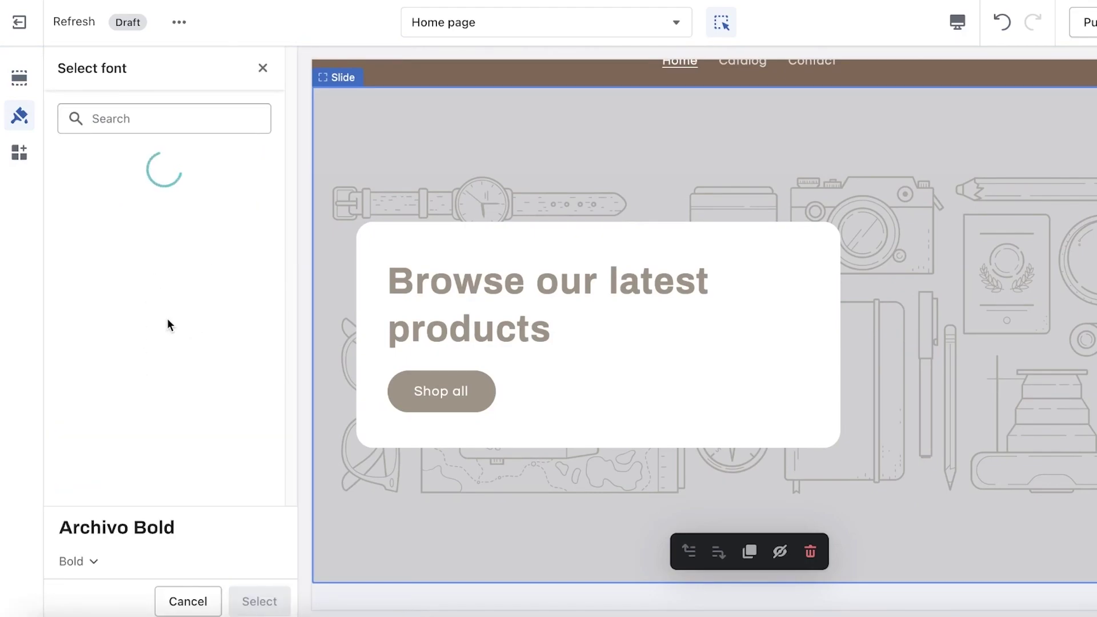
click(124, 358)
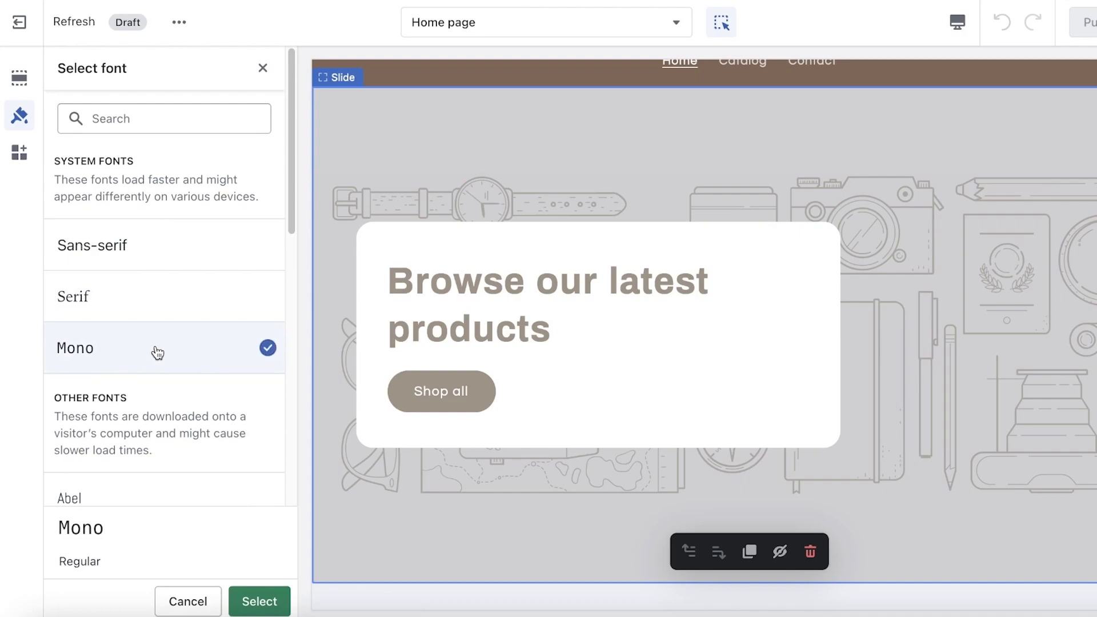
- Remove the "Browse our latest products" slide from the home page slideshow
click(901, 252)
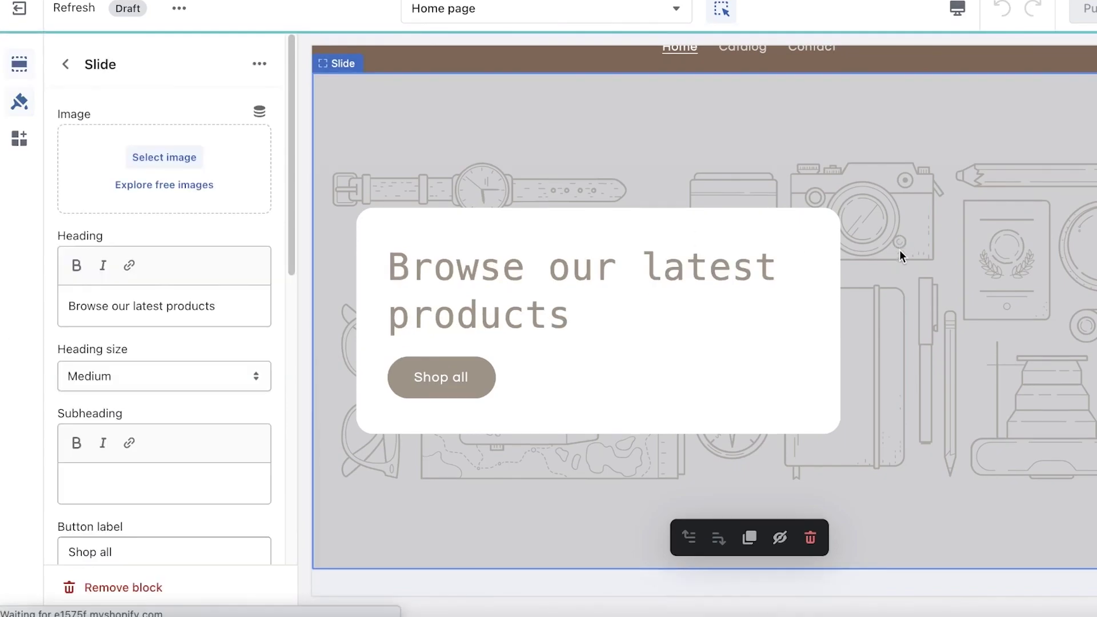
click(800, 539)
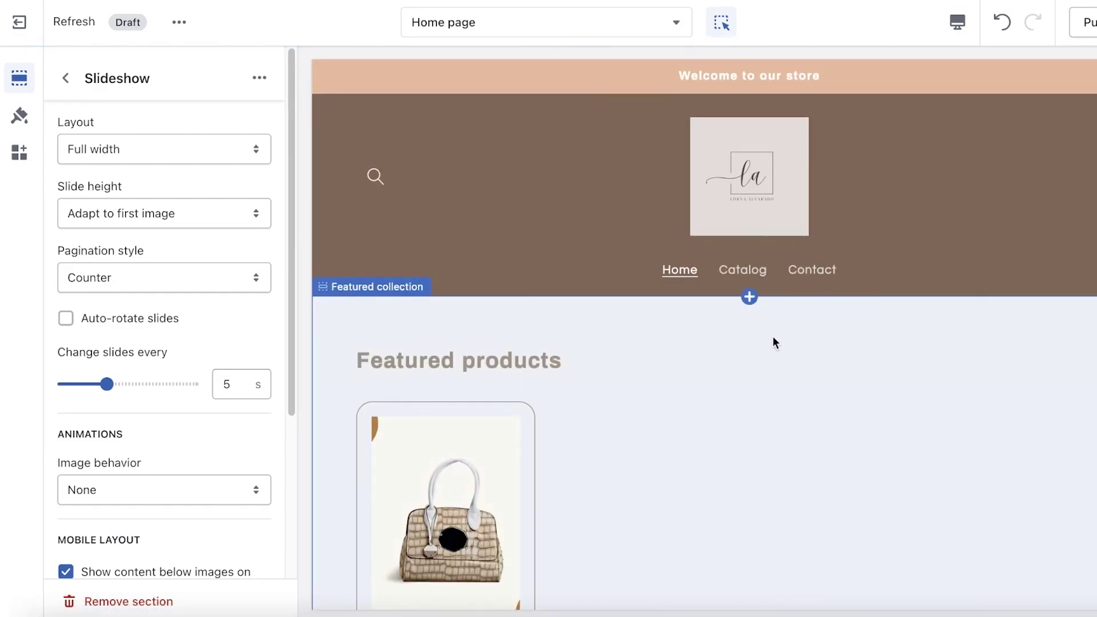
- Change the Featured collection section's heading to "Buy Now"
click(505, 370)
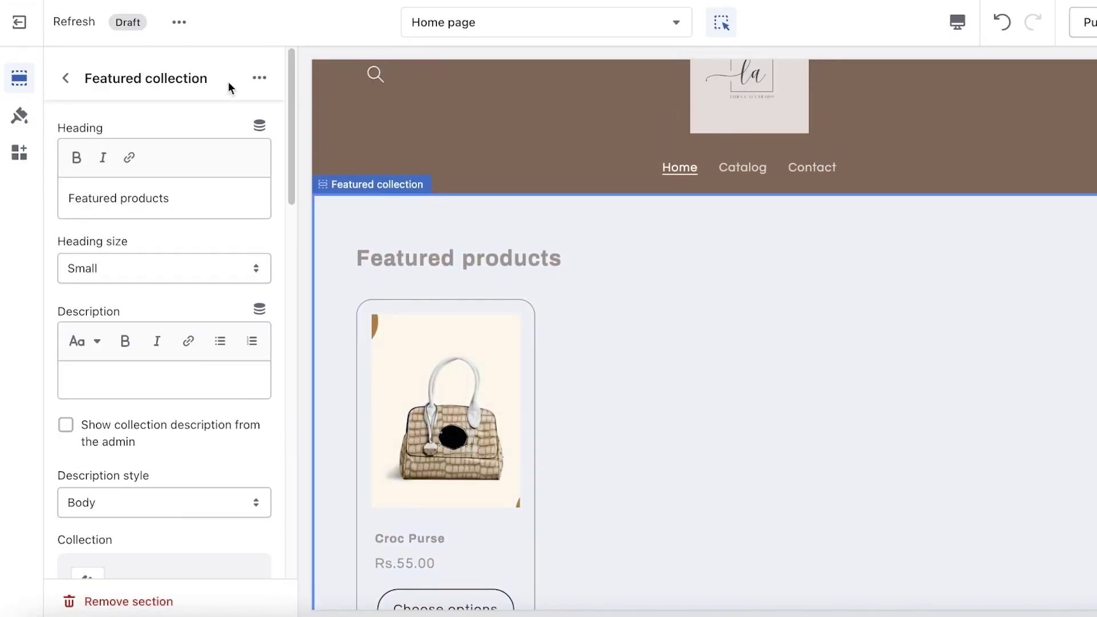
click(260, 81)
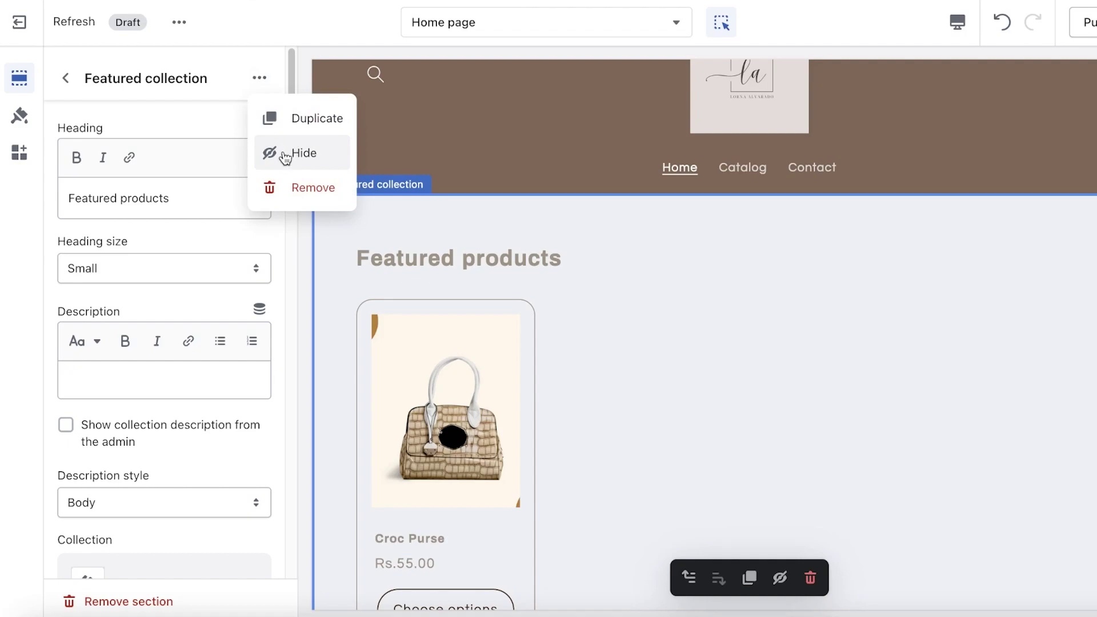
triple_click(175, 200)
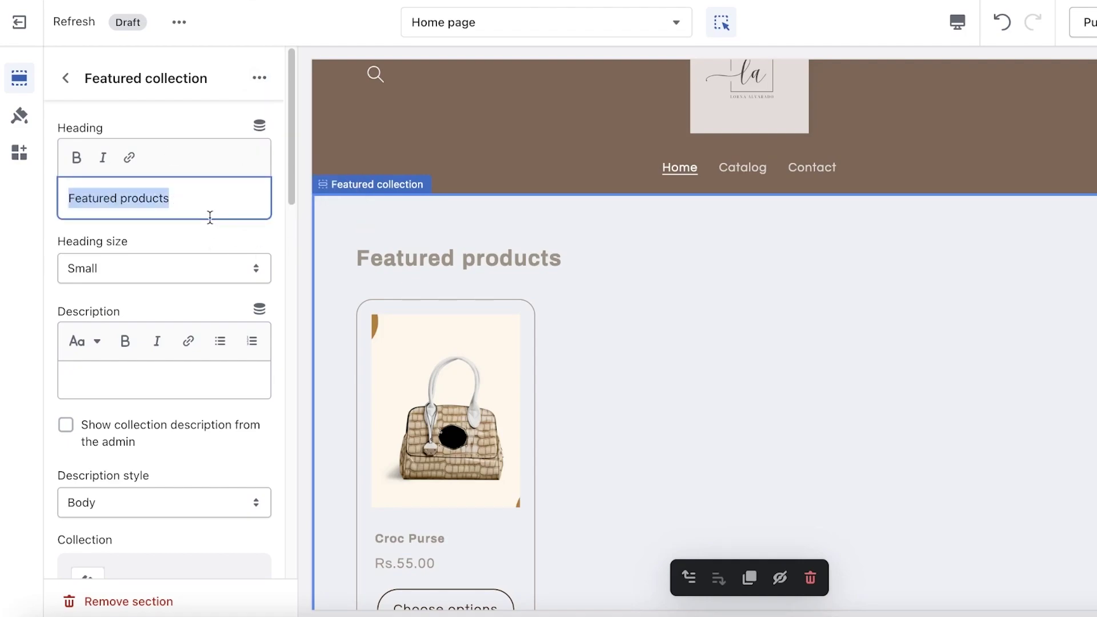
text(Buy Now)
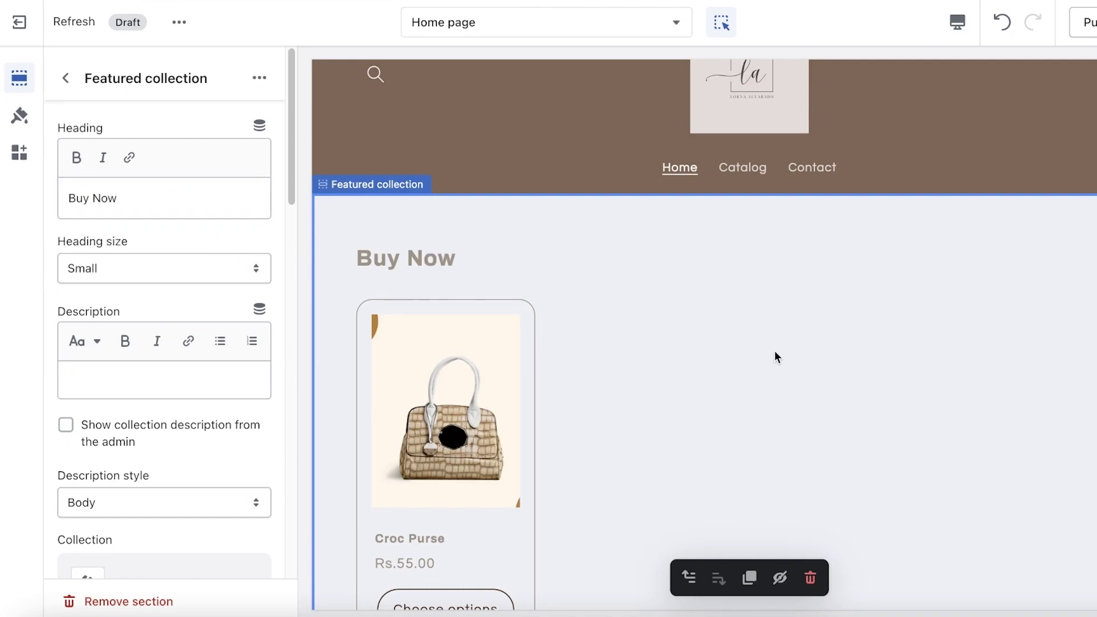
scroll(153, 495, down, 1)
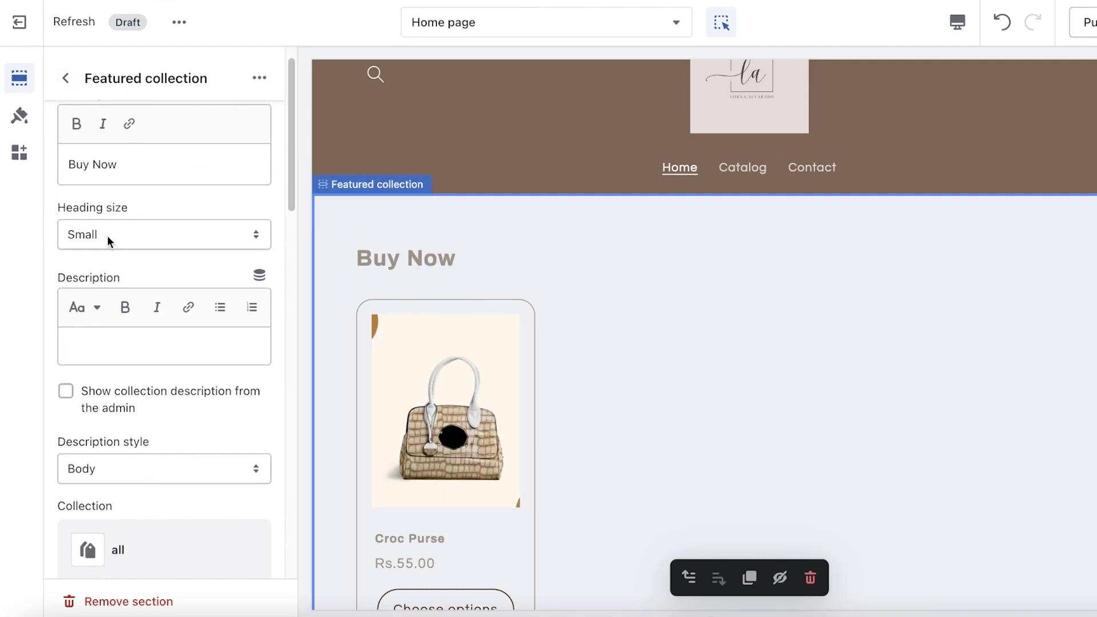
click(65, 78)
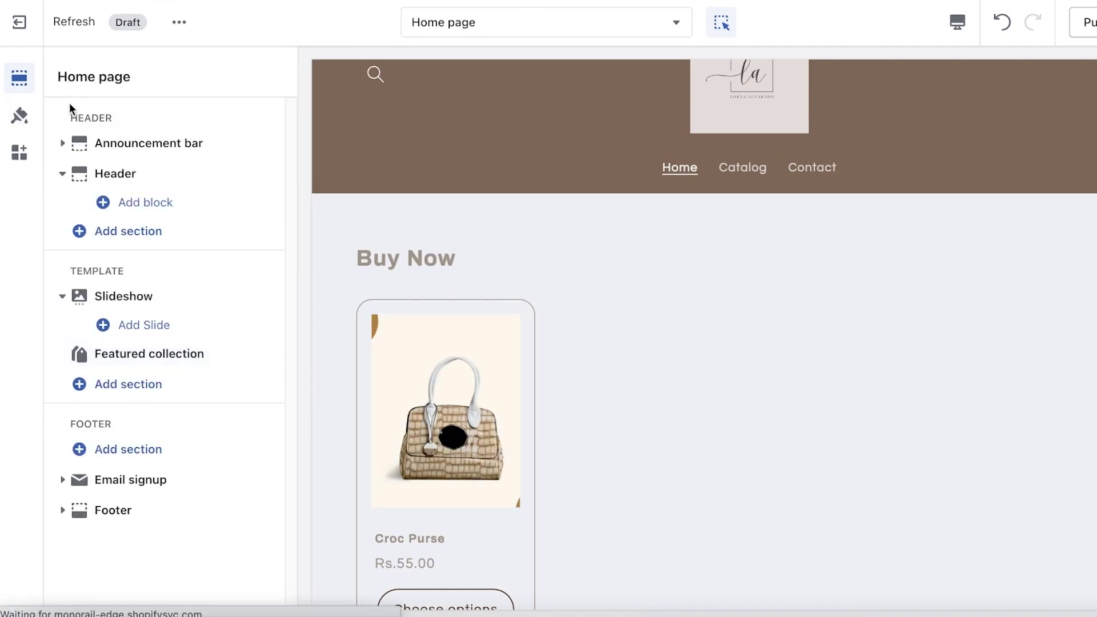
click(575, 338)
click(65, 79)
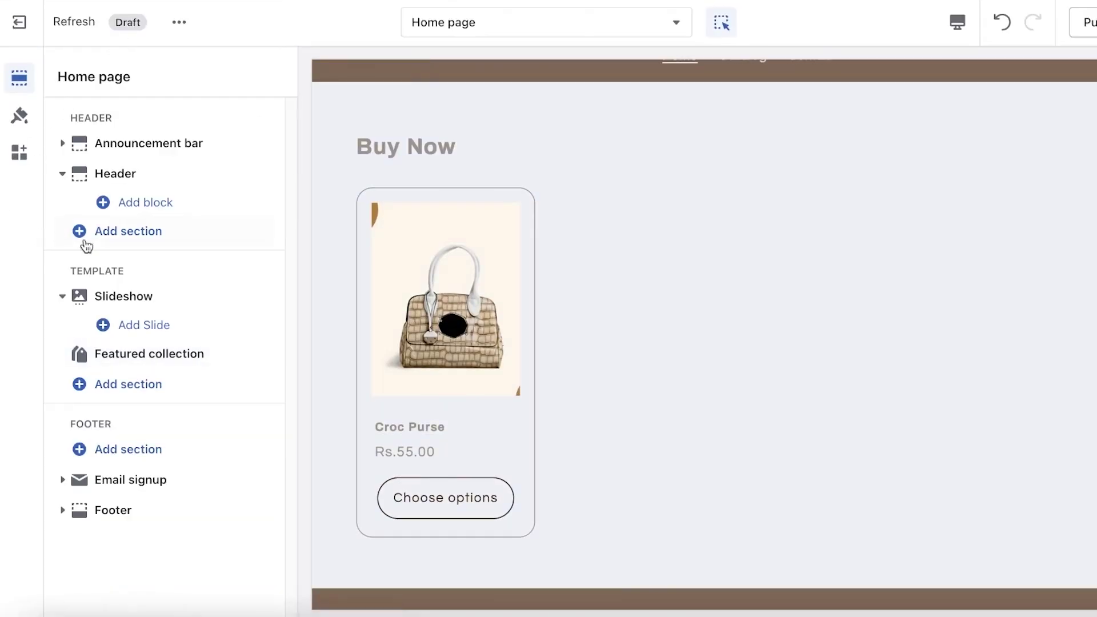
click(19, 115)
click(578, 212)
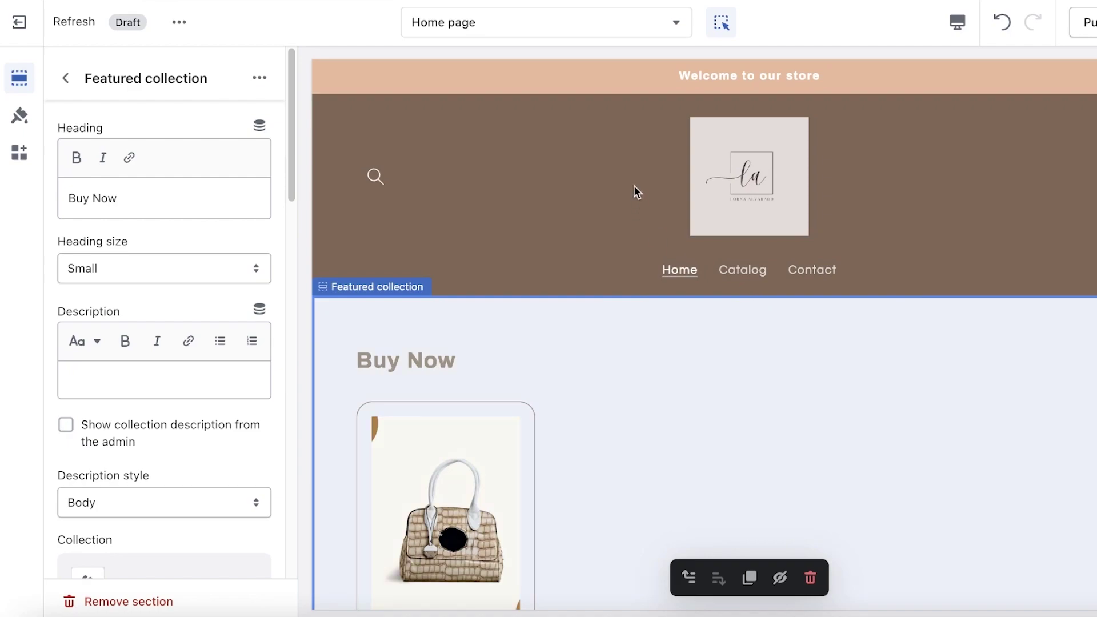
click(615, 225)
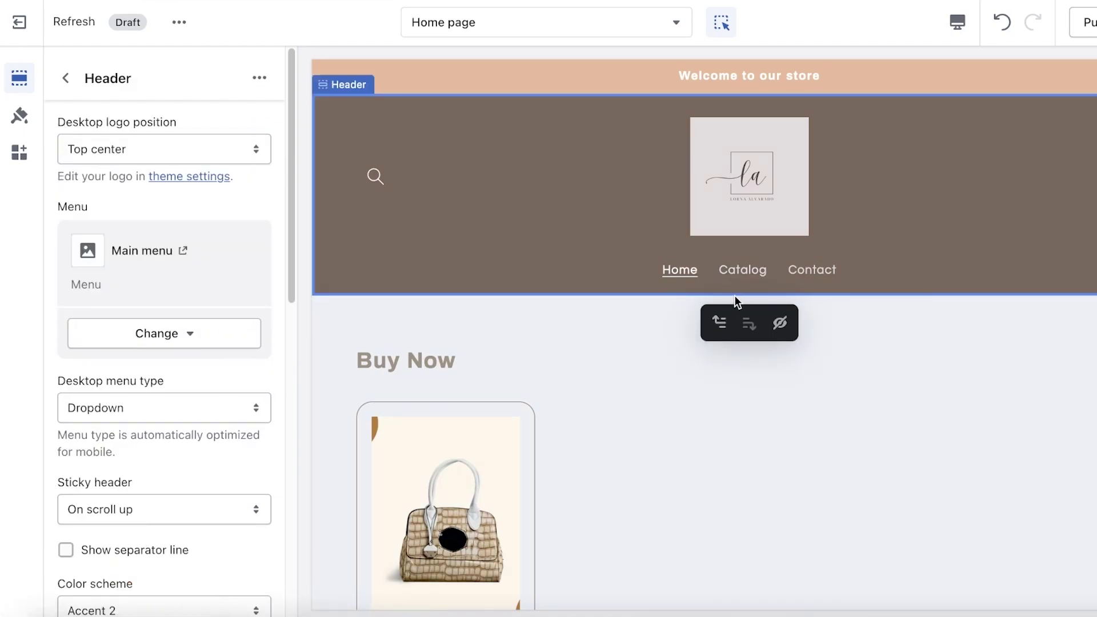
click(544, 314)
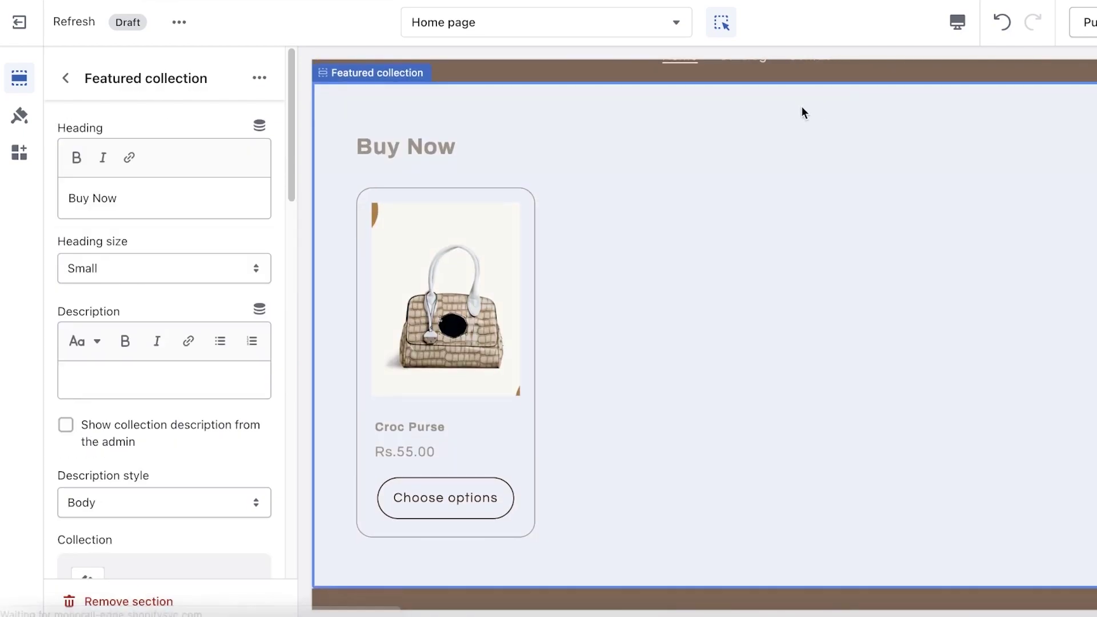
- Add an Image with text section to the template above the Featured collection, using the LuxuryPurseAmazonproductimage picture
scroll(814, 109, up, 4)
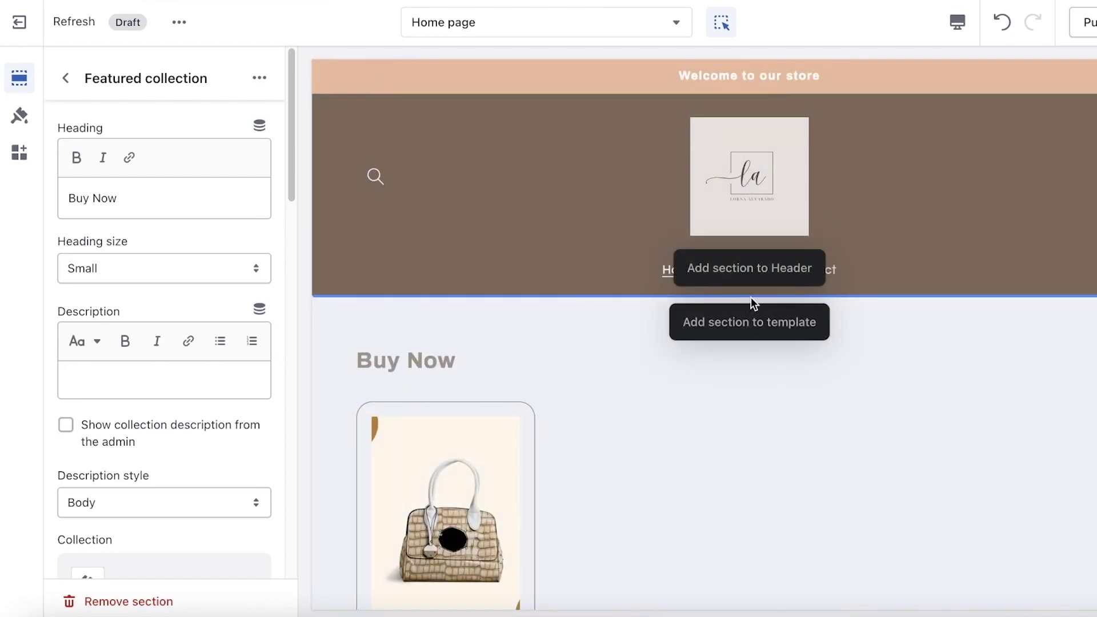
click(751, 312)
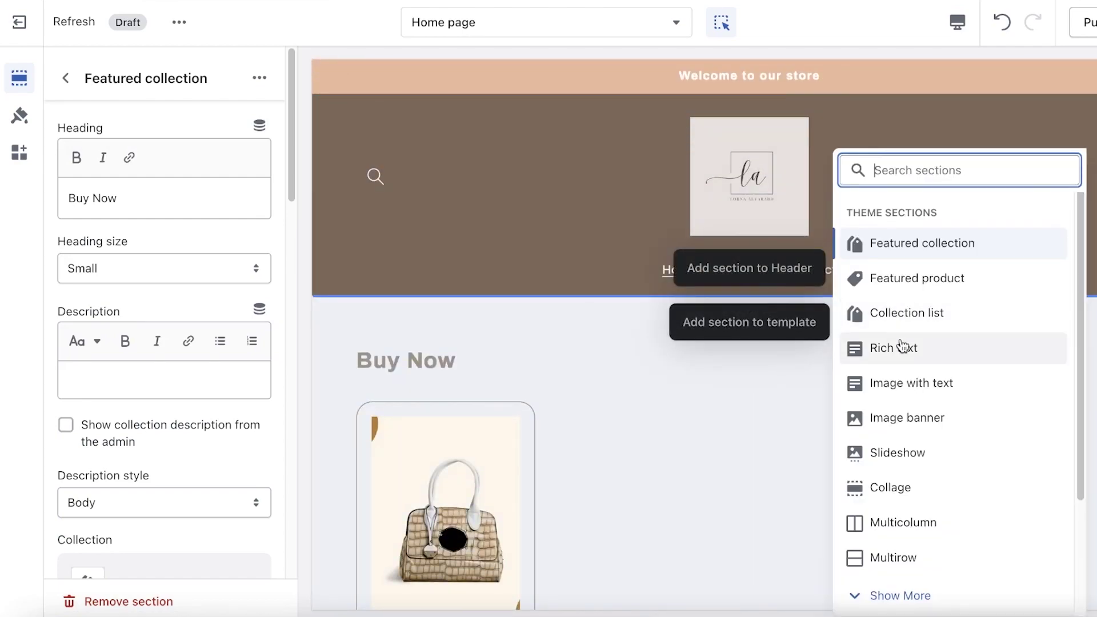
click(897, 392)
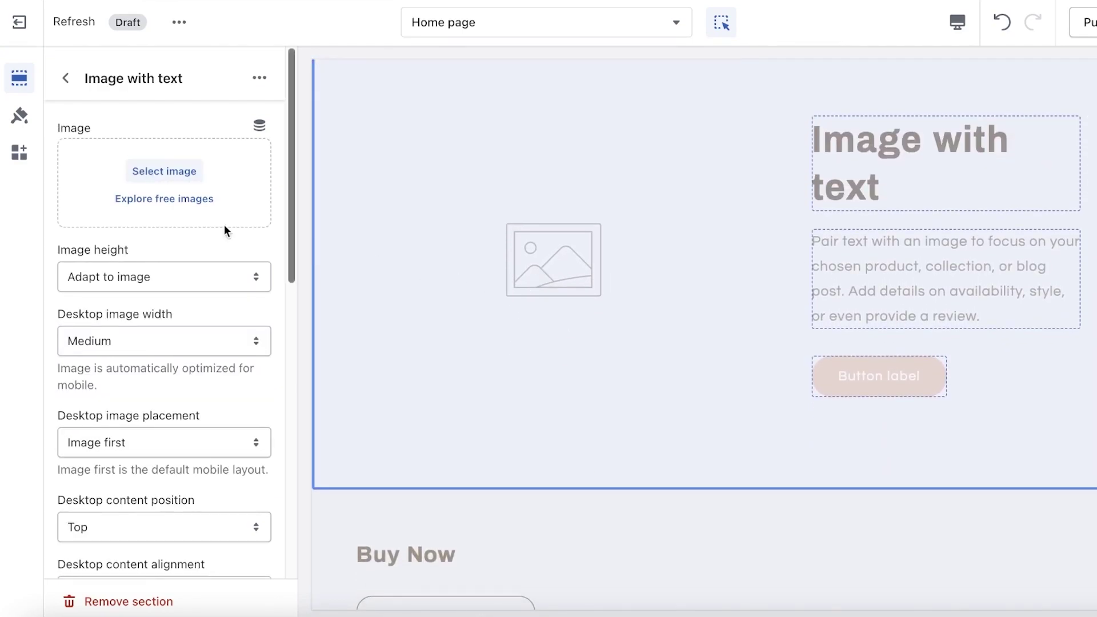
click(172, 183)
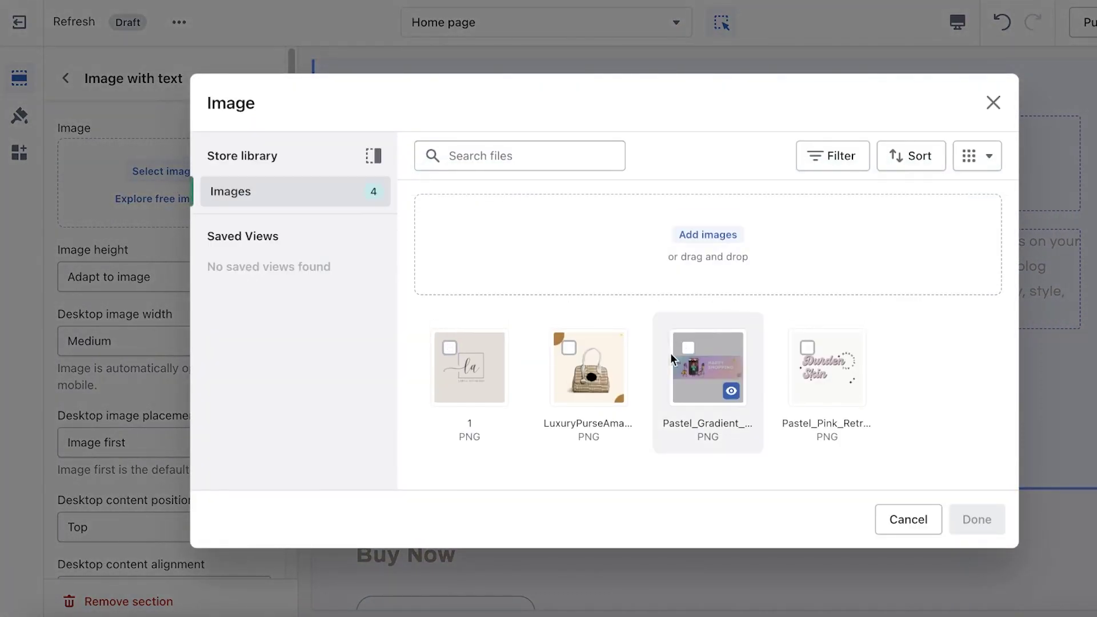
click(588, 369)
click(976, 519)
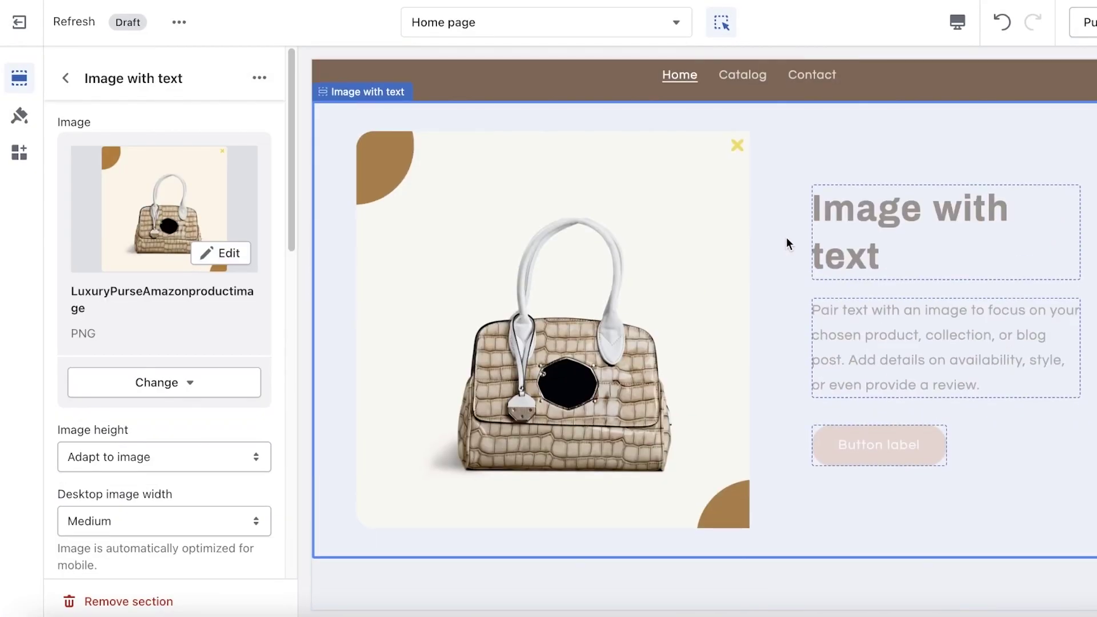
- Set the section's heading to "The bag of your dreams" and its text to "Selling out every season, this bag comes with all your fashion fantasies."
click(904, 214)
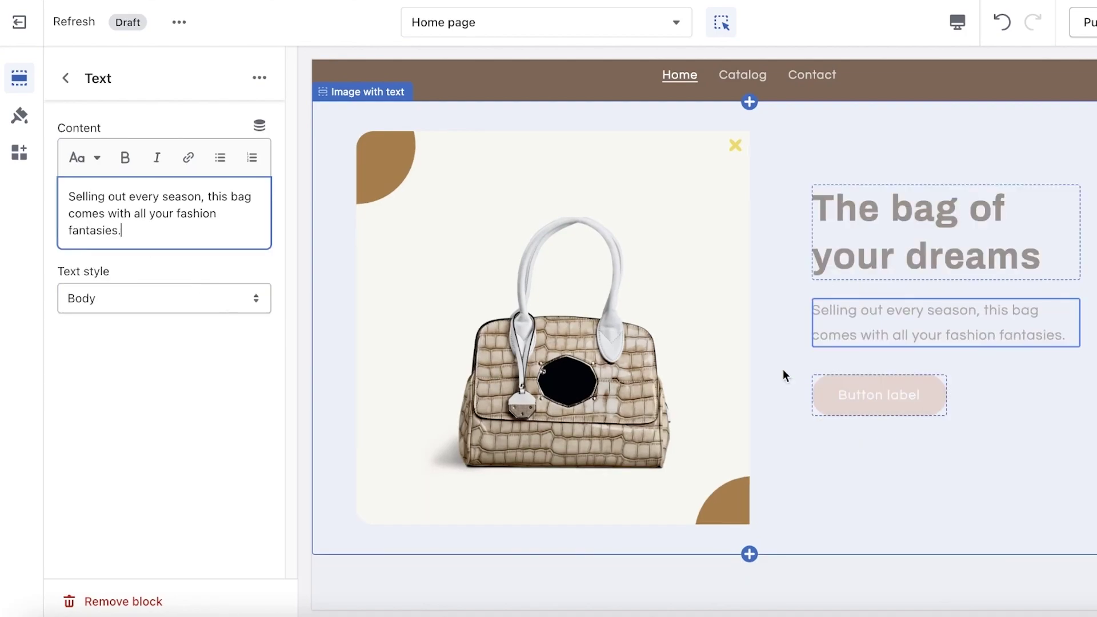
- Label the Image with text section's button "Buy Now" and link it to the Croc Purse product
click(893, 392)
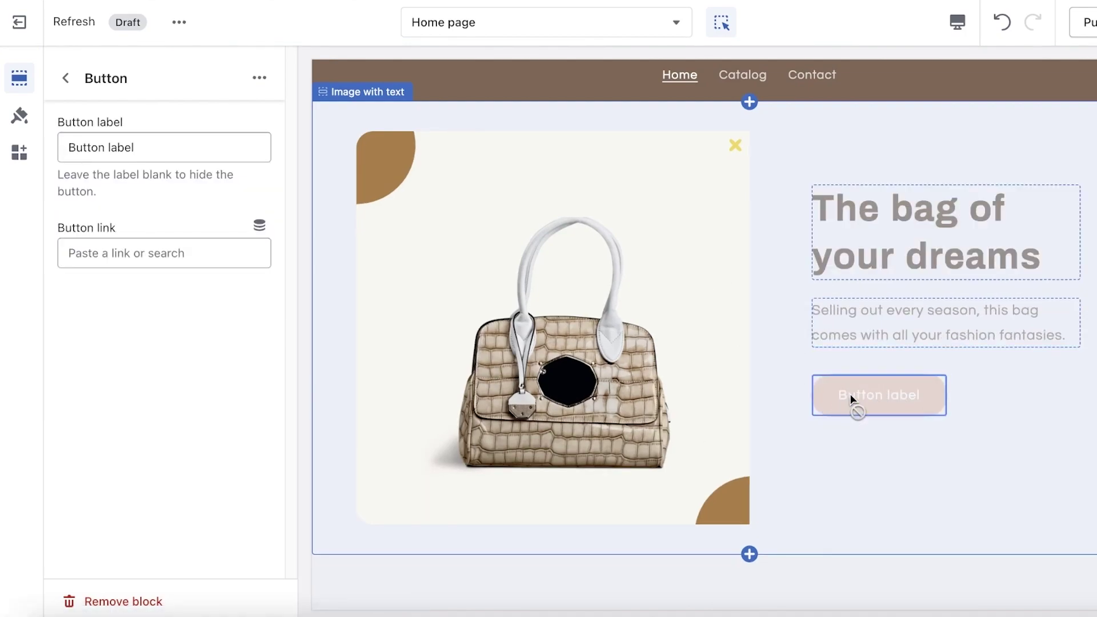
double_click(199, 153)
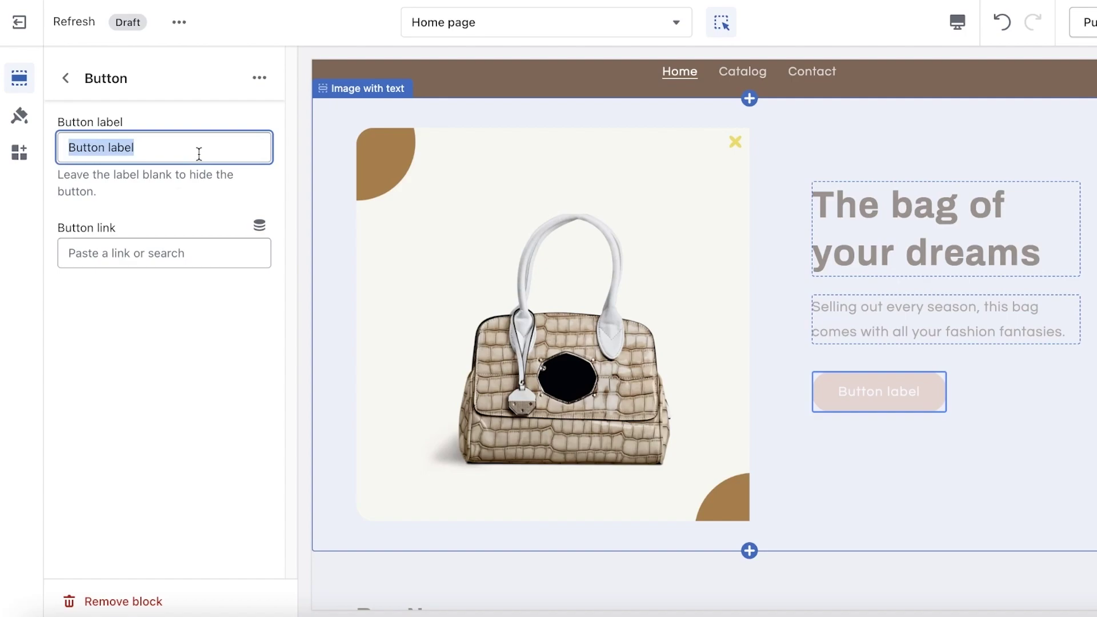
text(Buy Now)
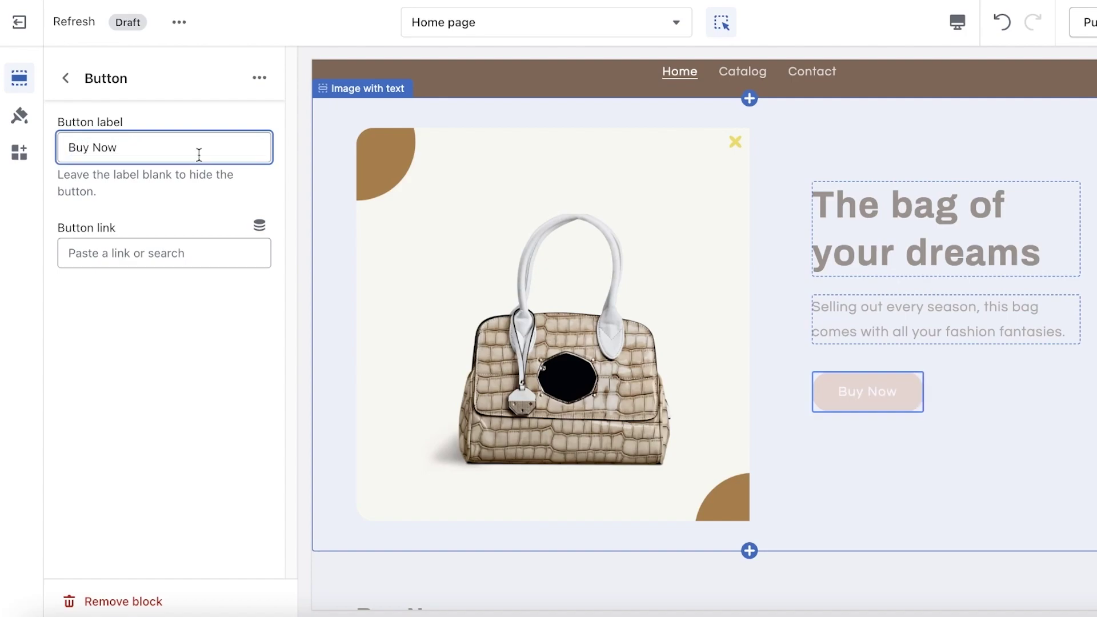
click(187, 253)
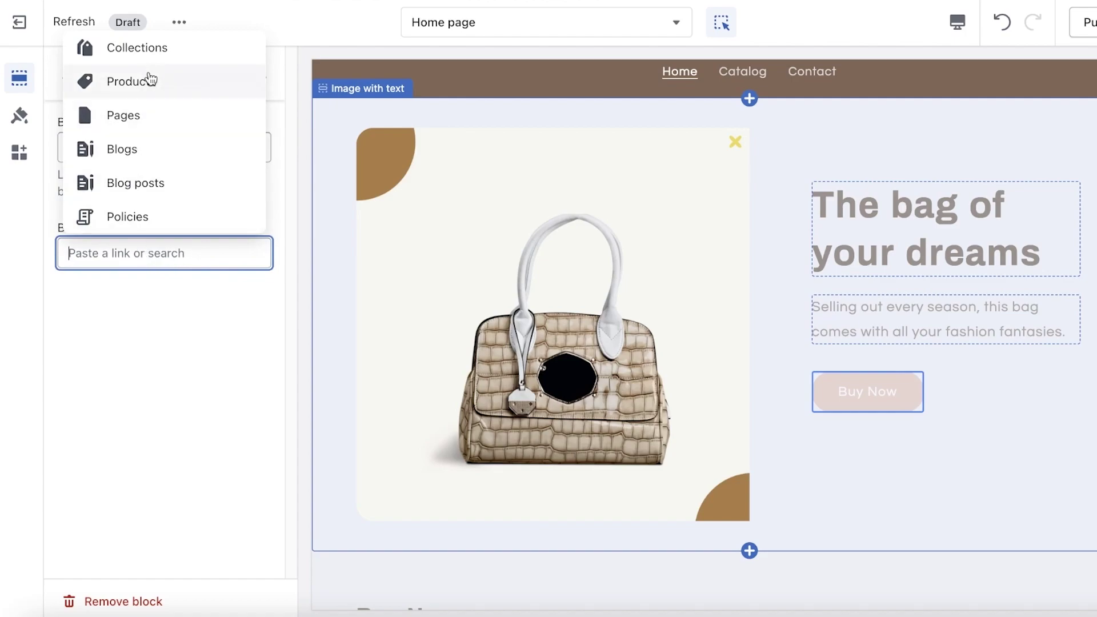
click(131, 82)
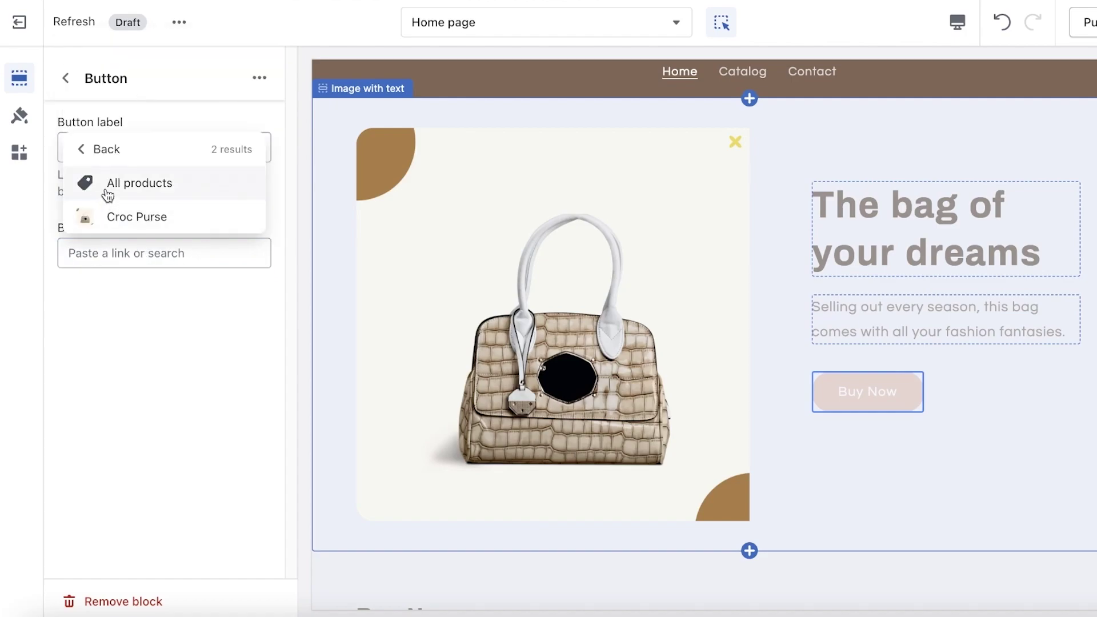
click(120, 216)
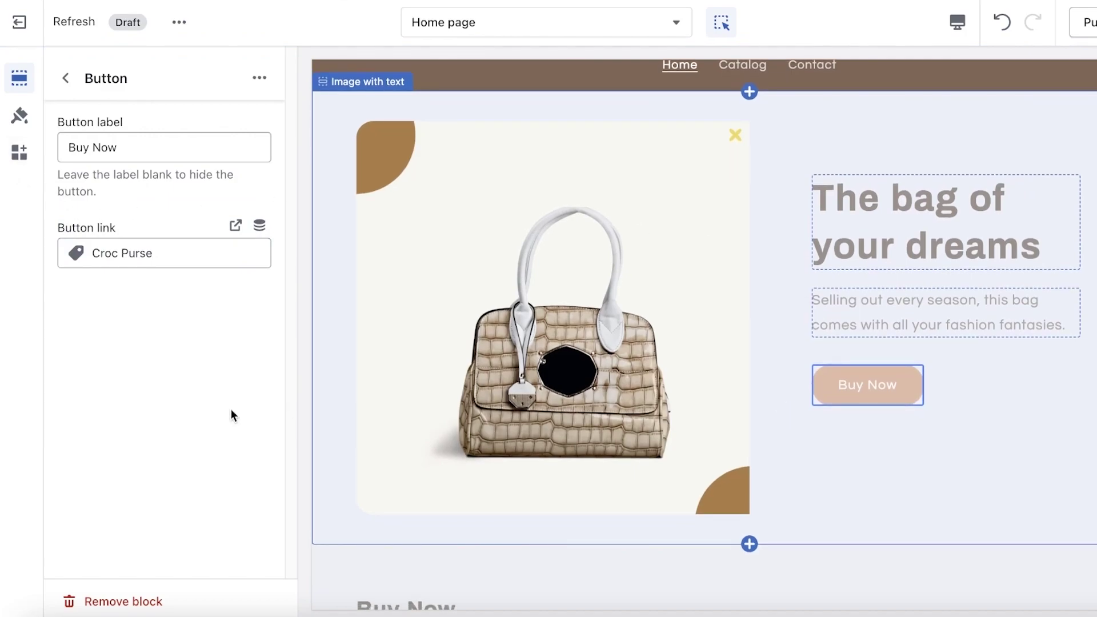
- Review the home page preview and compare its layout with the sections on the Bleame site
click(65, 78)
scroll(498, 153, down, 10)
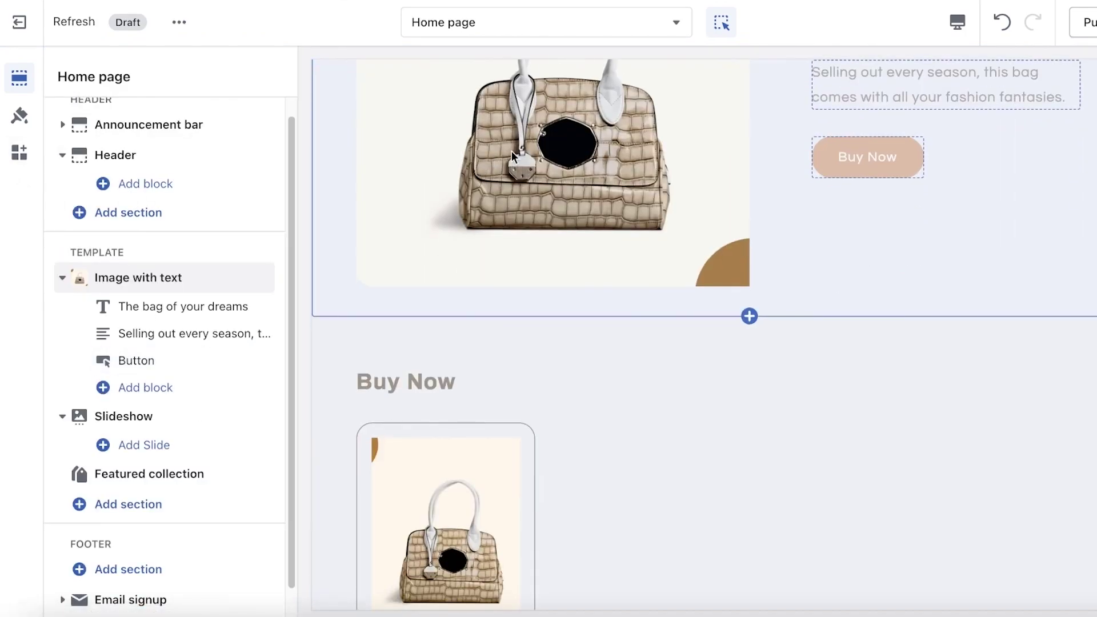
scroll(423, 361, up, 10)
scroll(722, 231, down, 1)
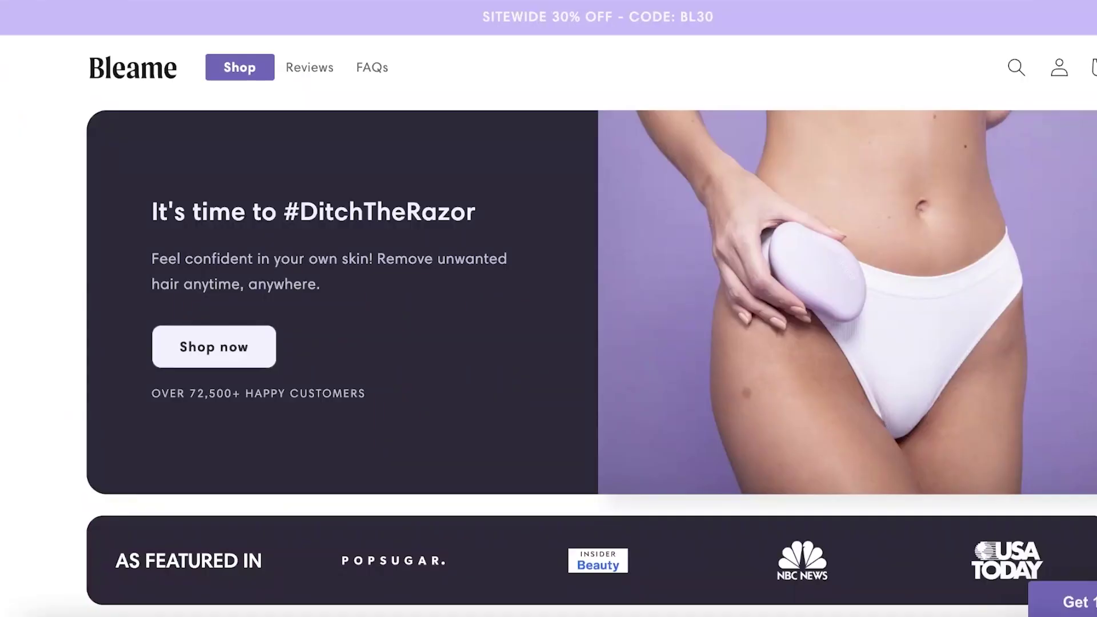
scroll(447, 285, down, 15)
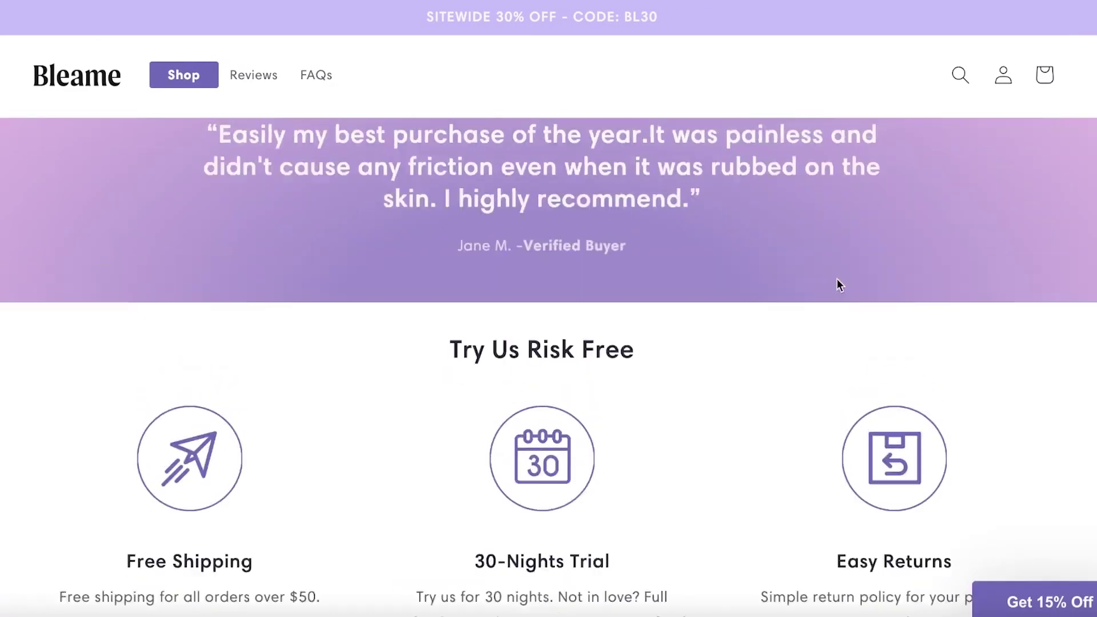
scroll(837, 280, down, 10)
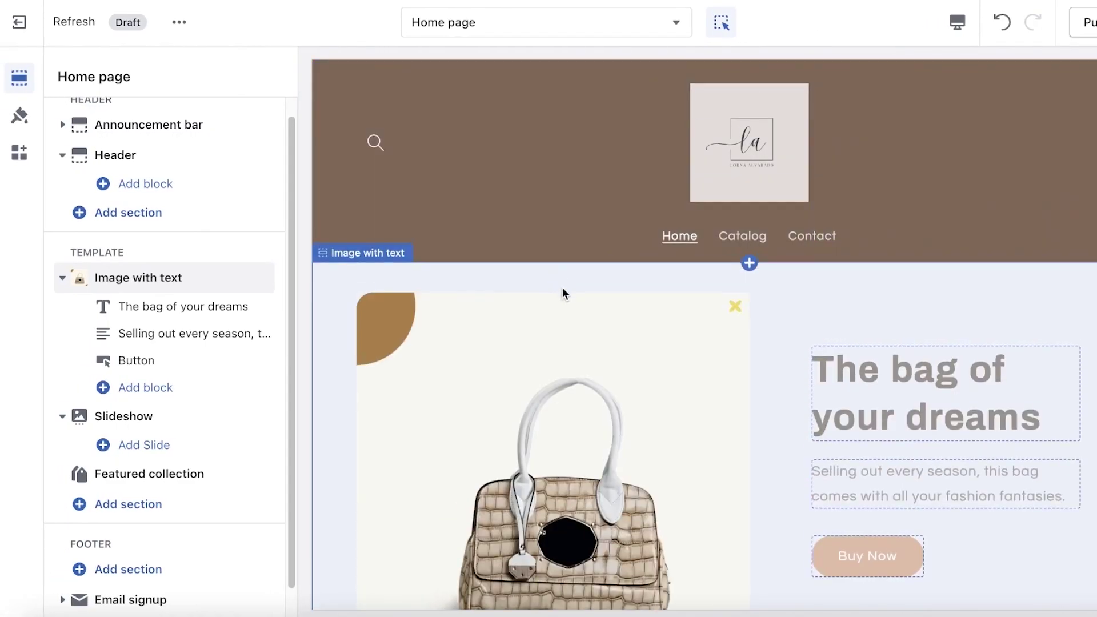
scroll(564, 289, down, 3)
scroll(656, 354, down, 2)
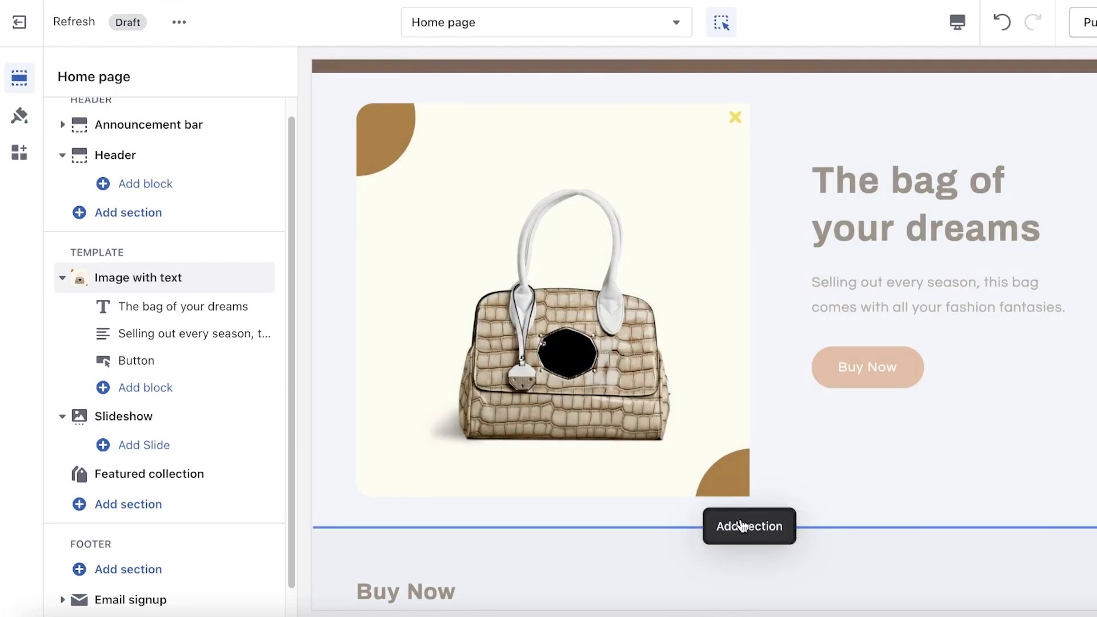
scroll(844, 520, down, 8)
scroll(839, 523, up, 8)
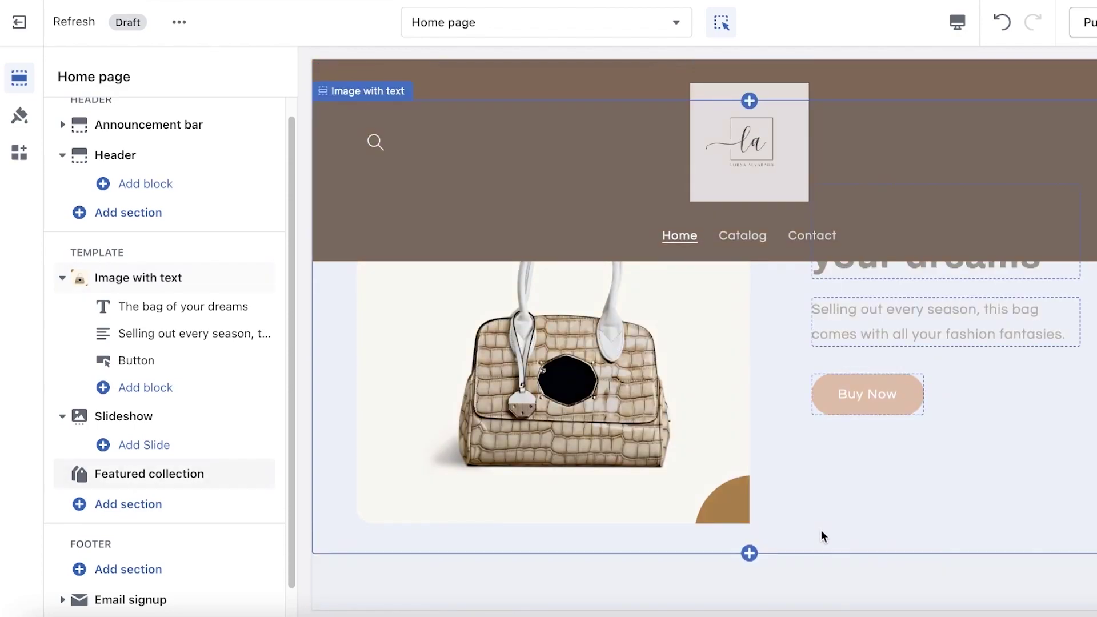
scroll(779, 484, down, 1)
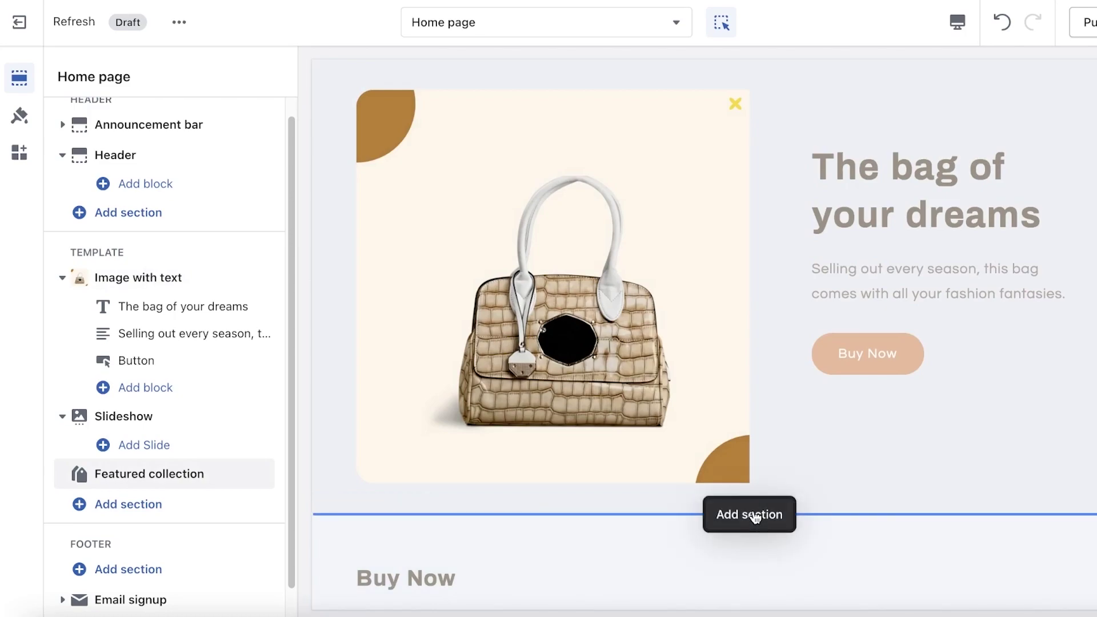
- Try adding a second Image with text section above the Featured collection and look through its heading and text blocks
click(754, 516)
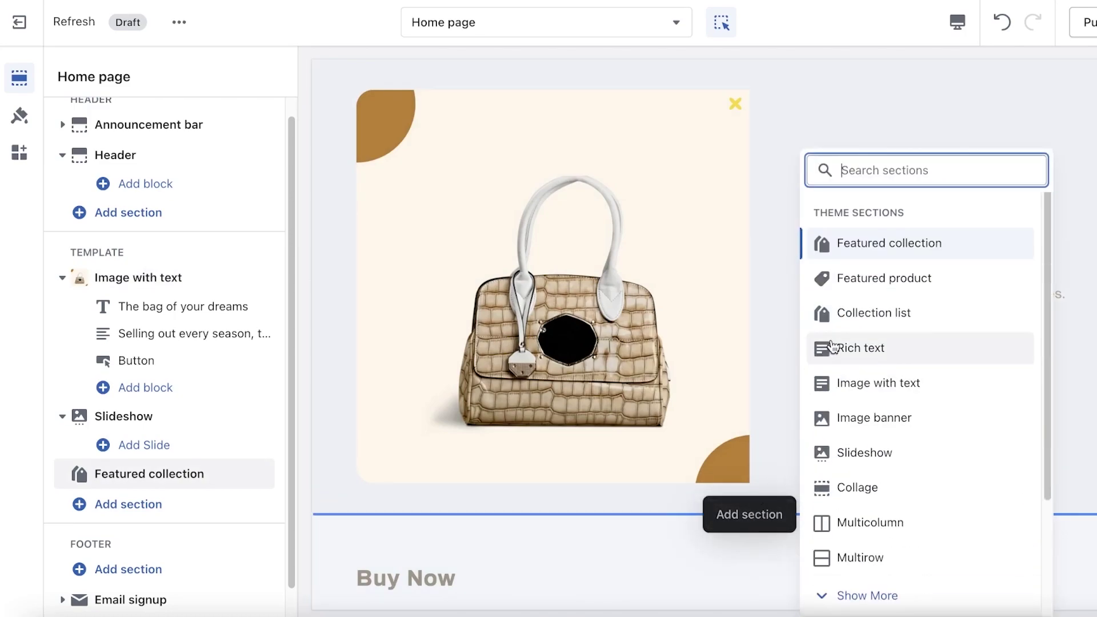
click(828, 384)
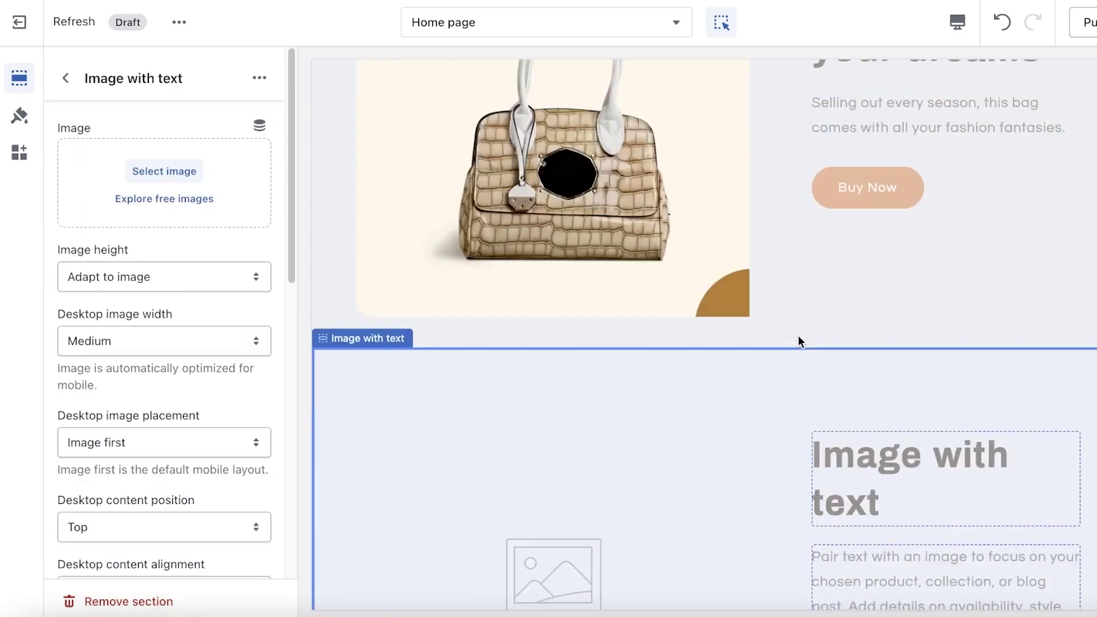
click(837, 262)
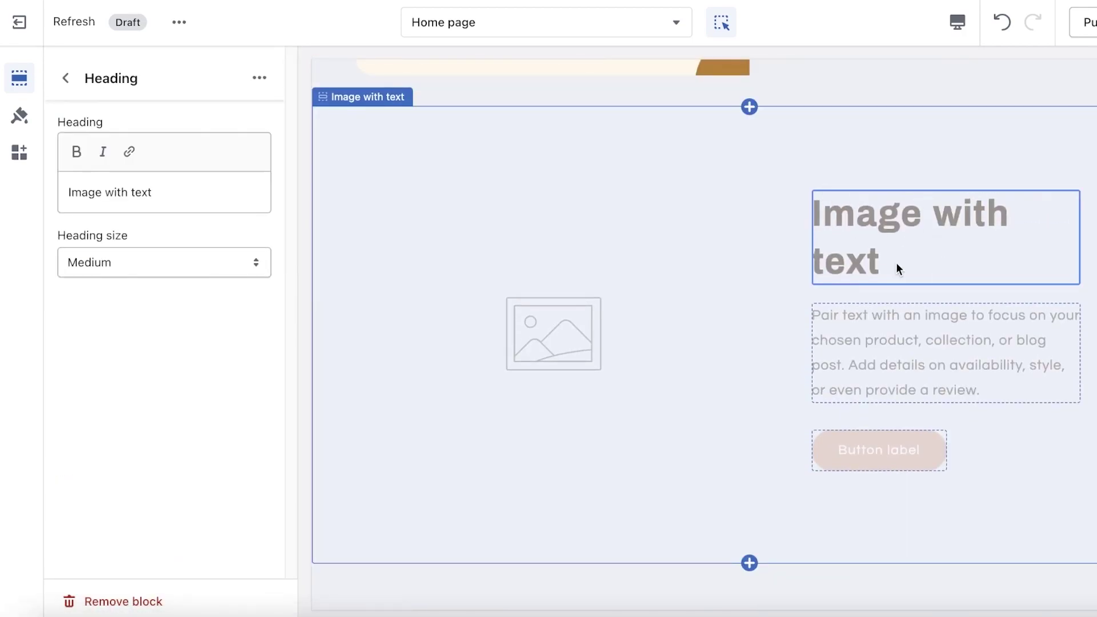
click(71, 84)
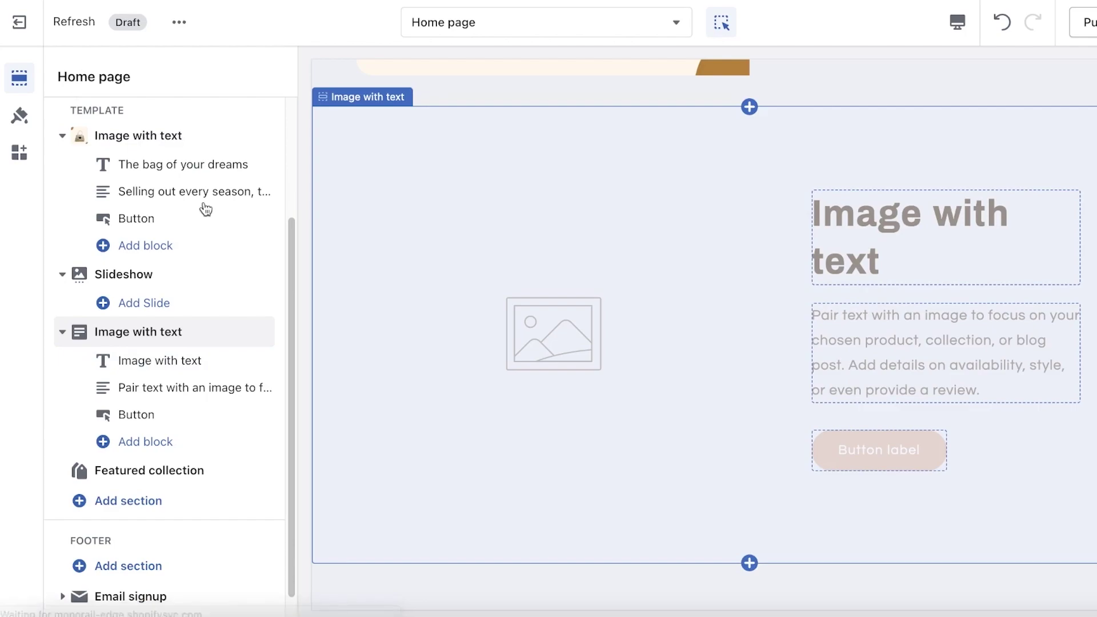
click(831, 258)
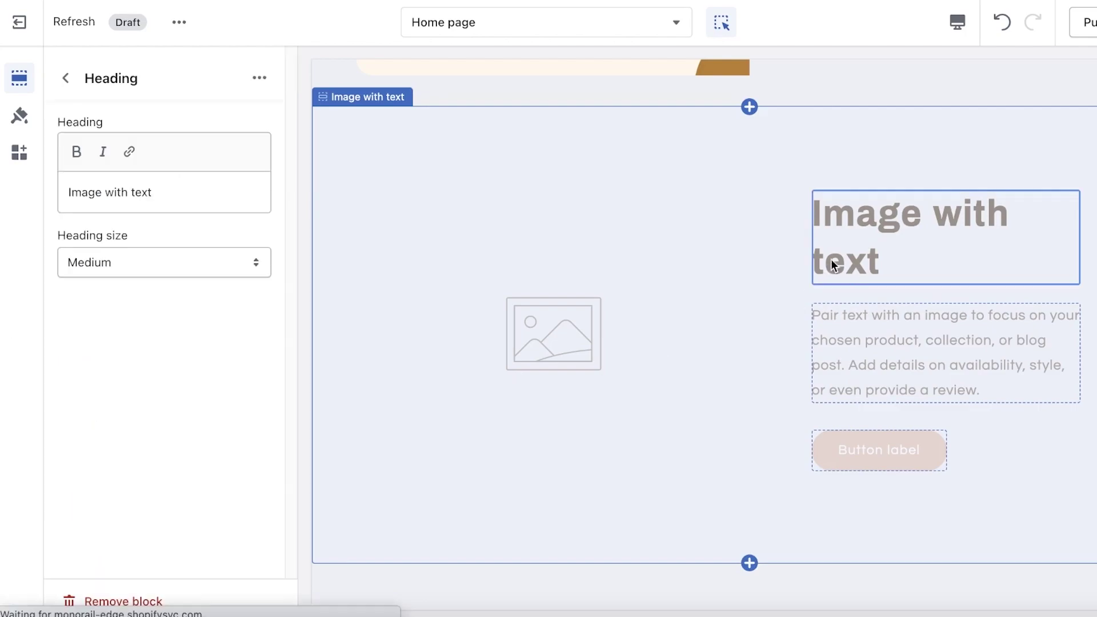
click(65, 77)
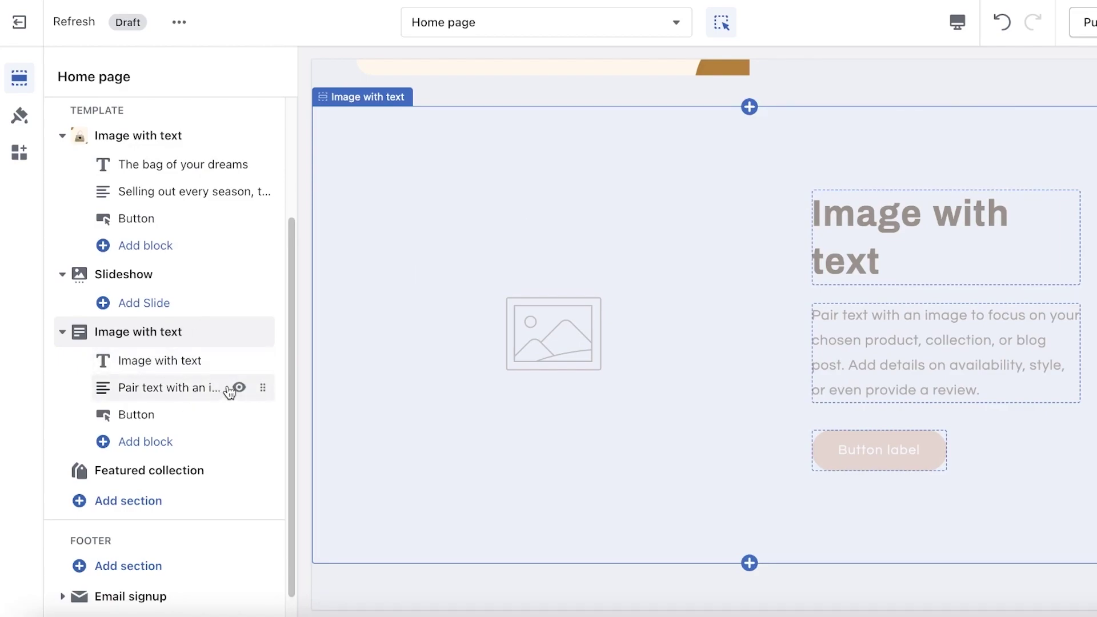
click(113, 394)
click(65, 78)
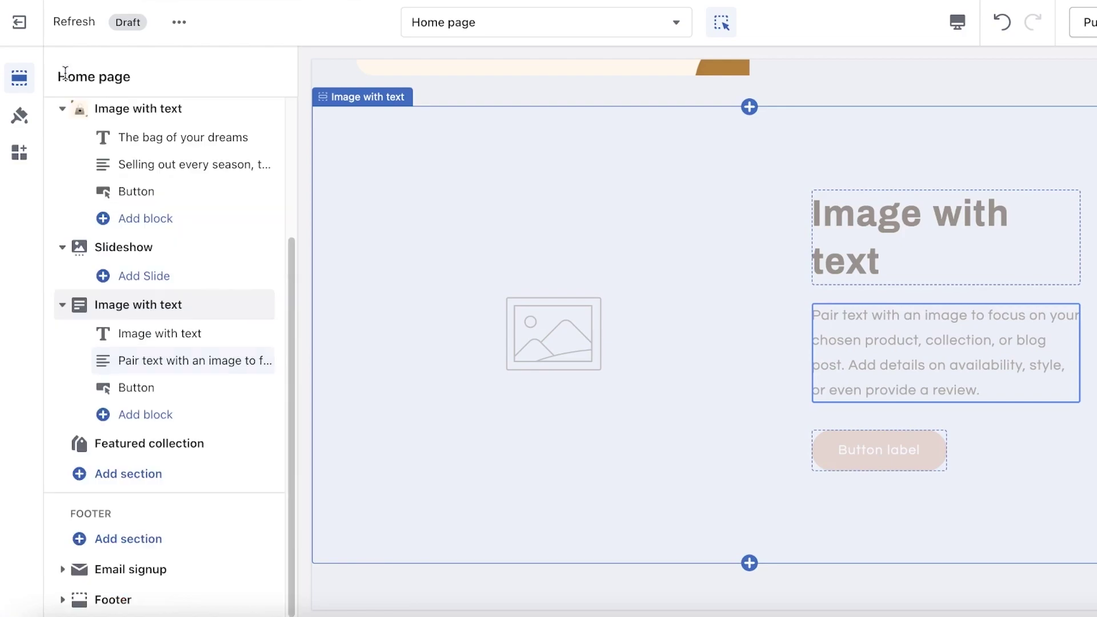
- Try a Caption block in the new, empty Image with text section and remove that whole section
click(117, 414)
click(339, 452)
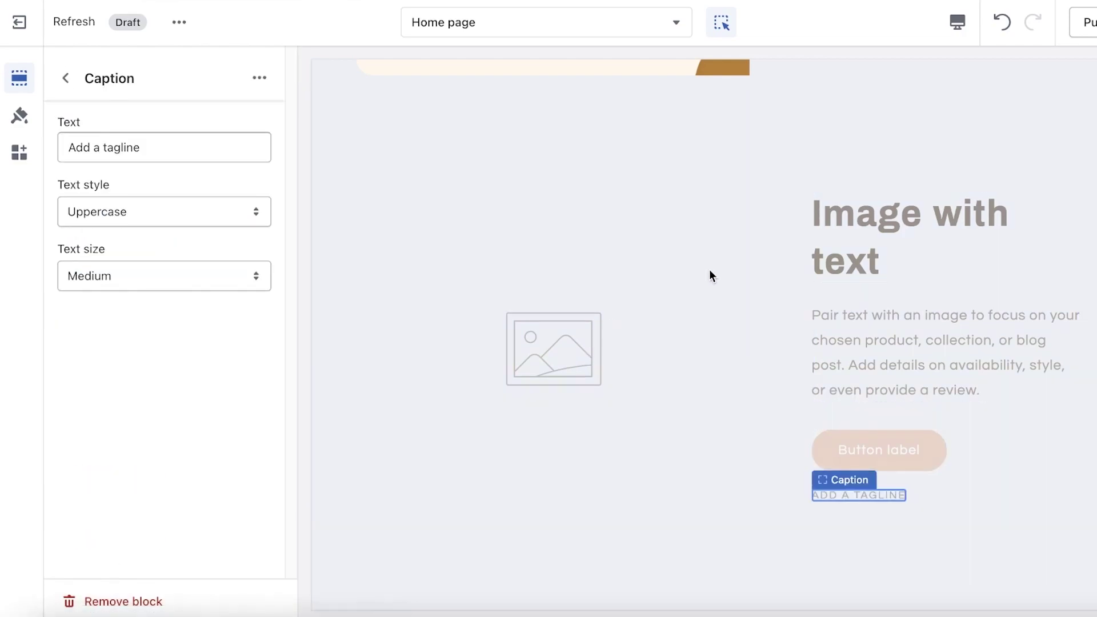
click(847, 478)
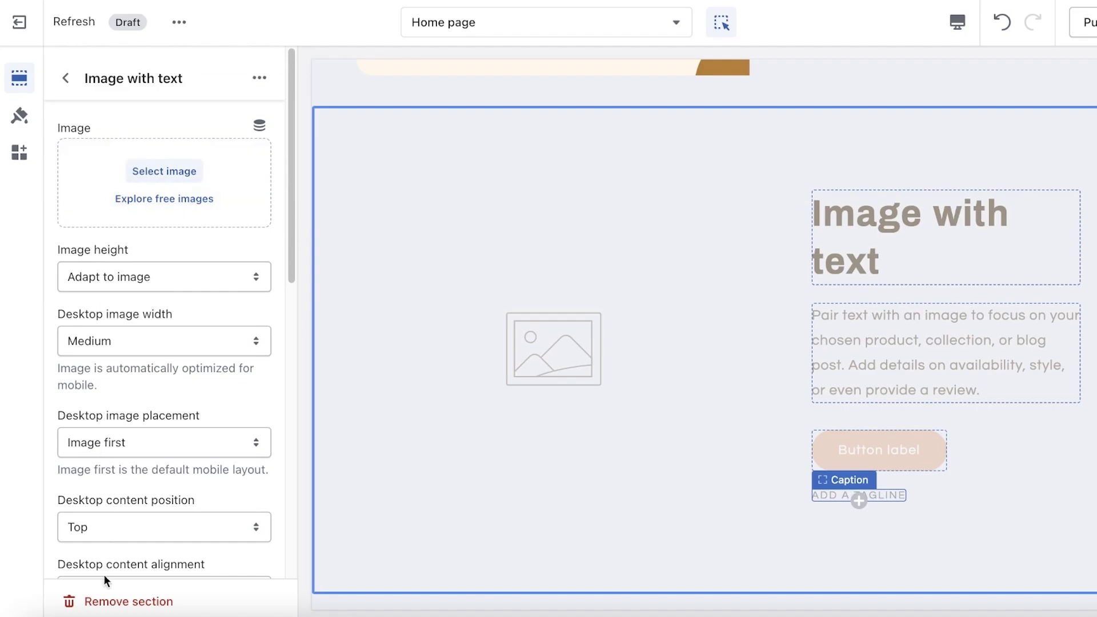
click(115, 601)
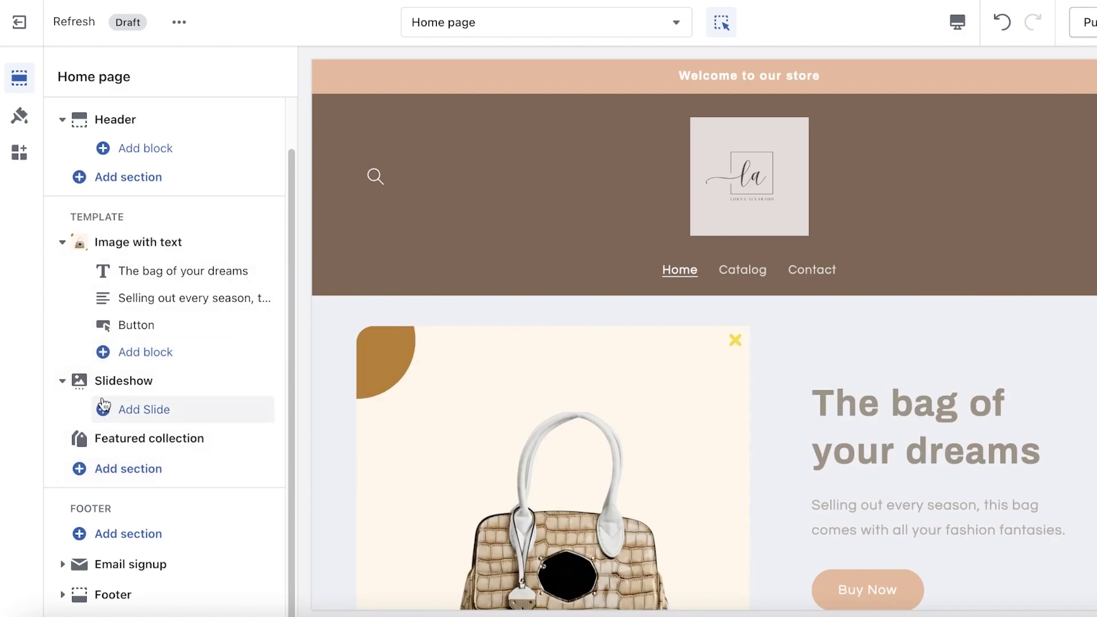
- Add a Multicolumn section to the home page template below the Featured collection and save the theme changes
click(62, 380)
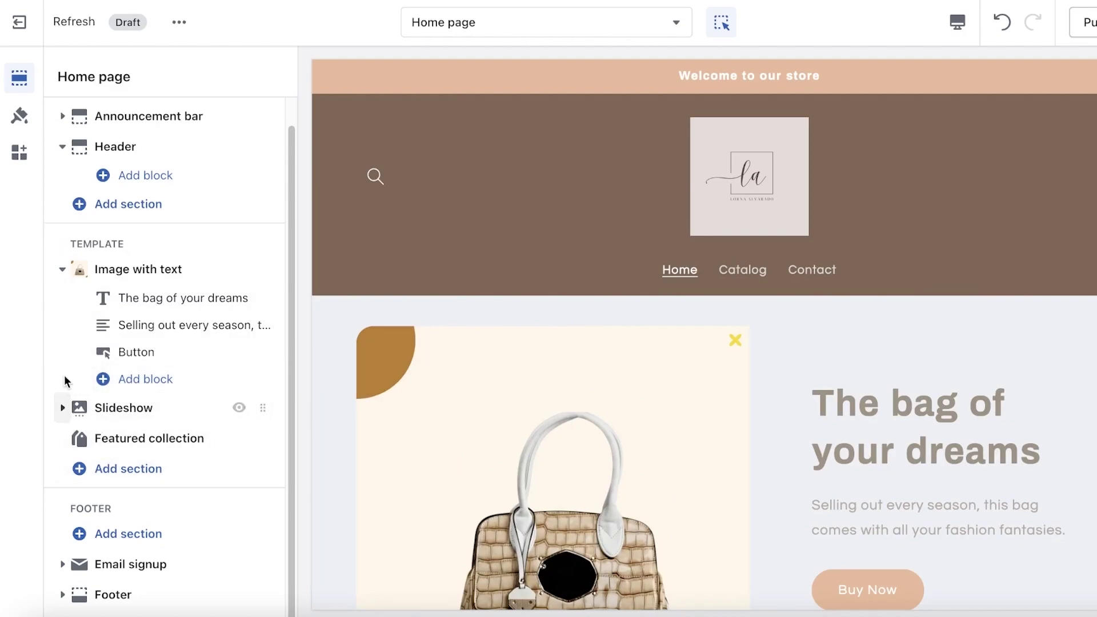
click(83, 468)
scroll(375, 448, down, 1)
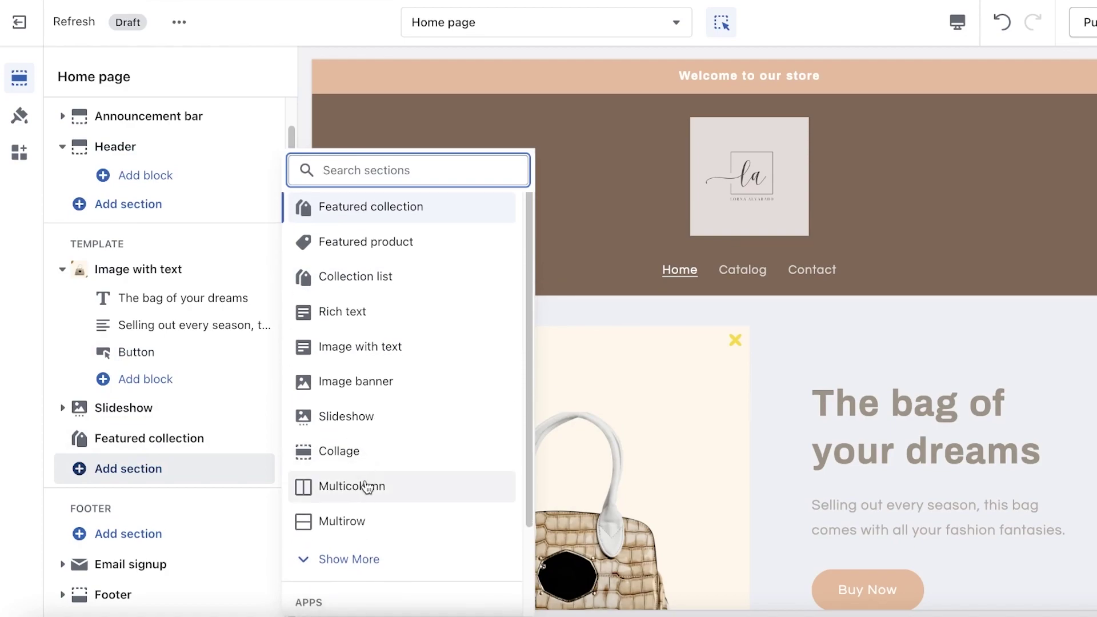
click(366, 486)
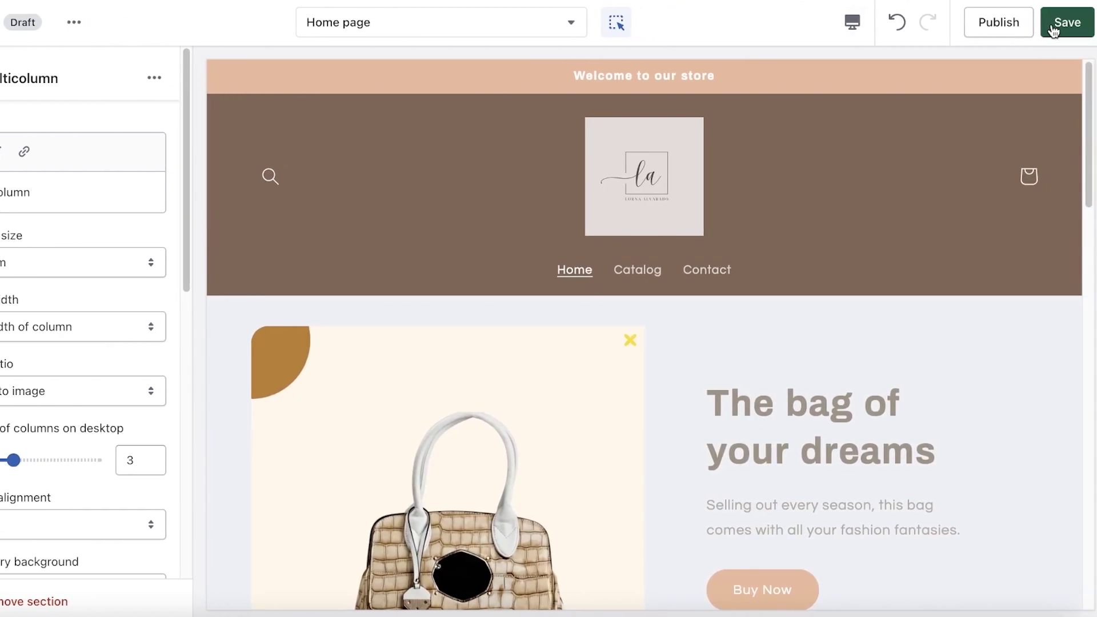
click(1054, 27)
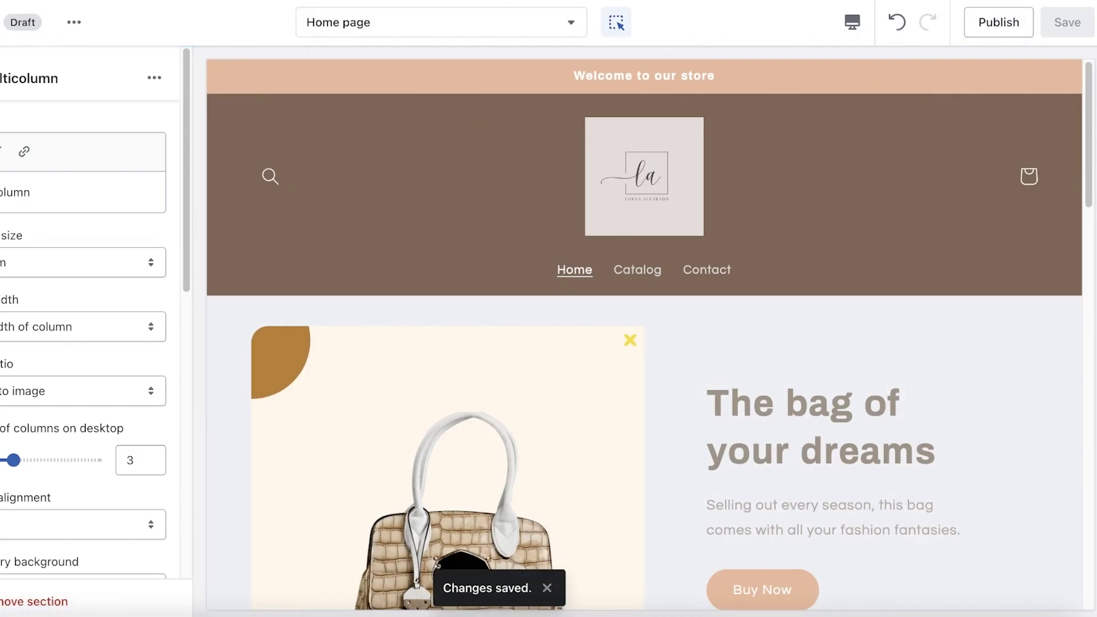
- Leave the theme editor to view the online store's Pages list and the admin home page
click(1, 22)
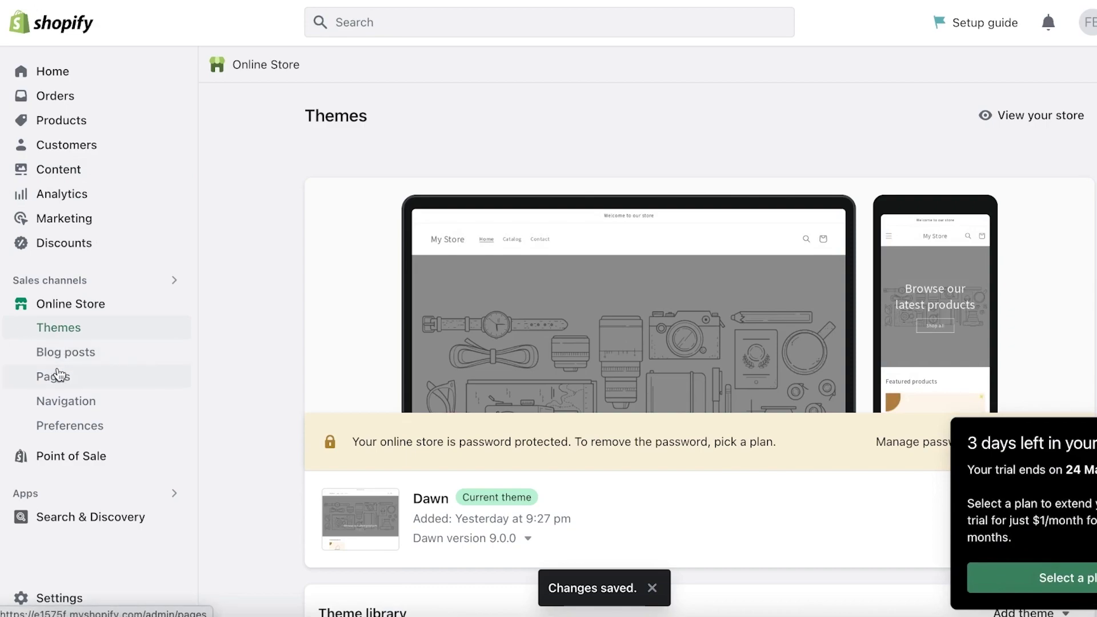
click(57, 375)
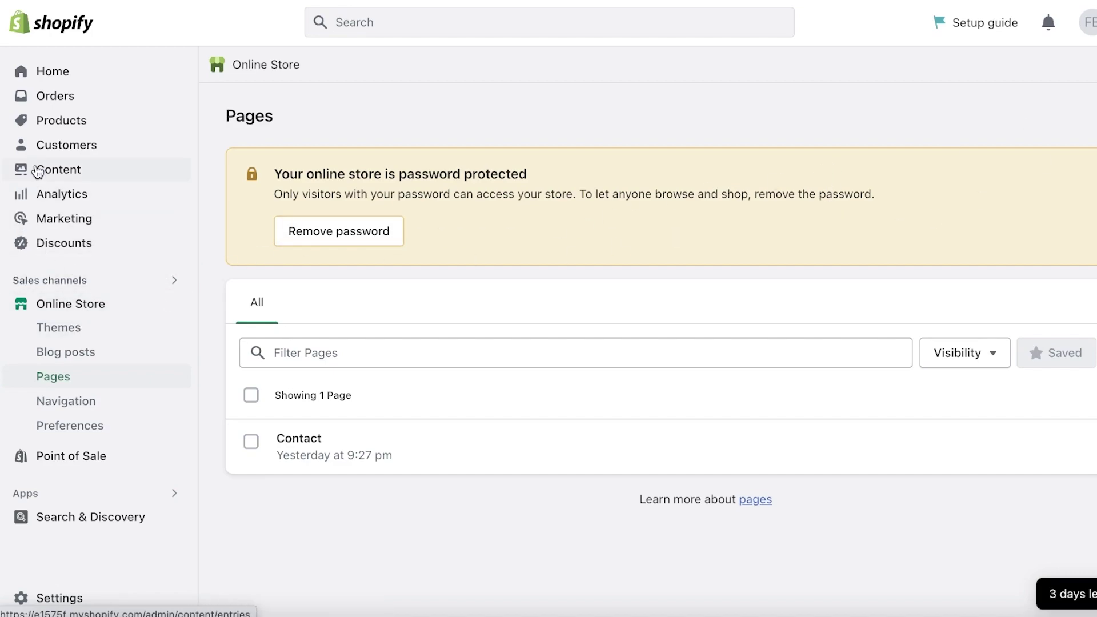
click(51, 71)
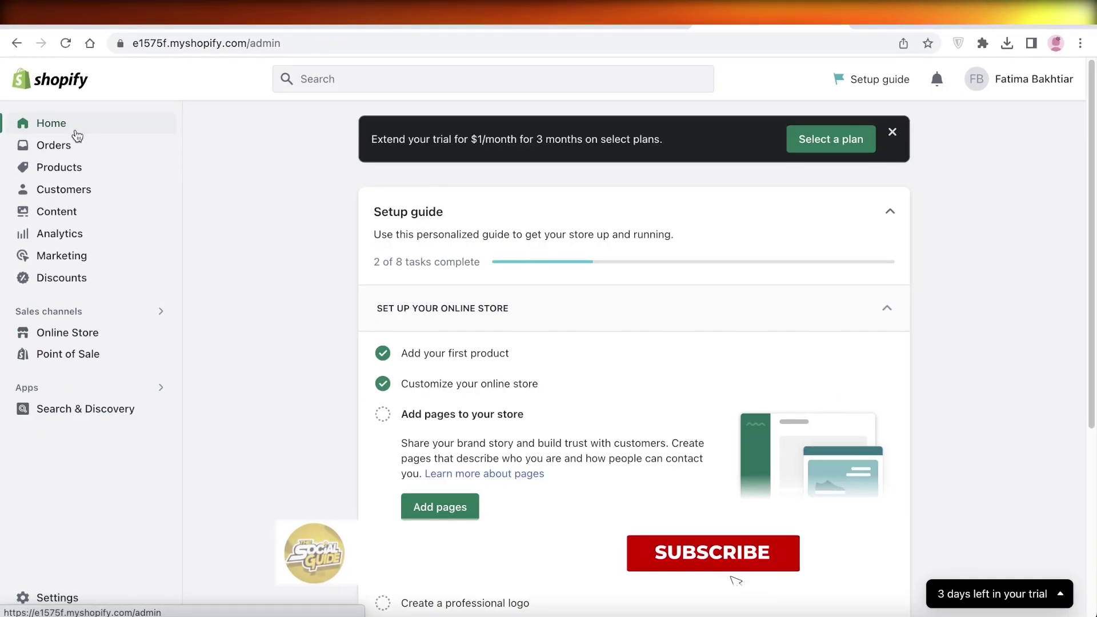